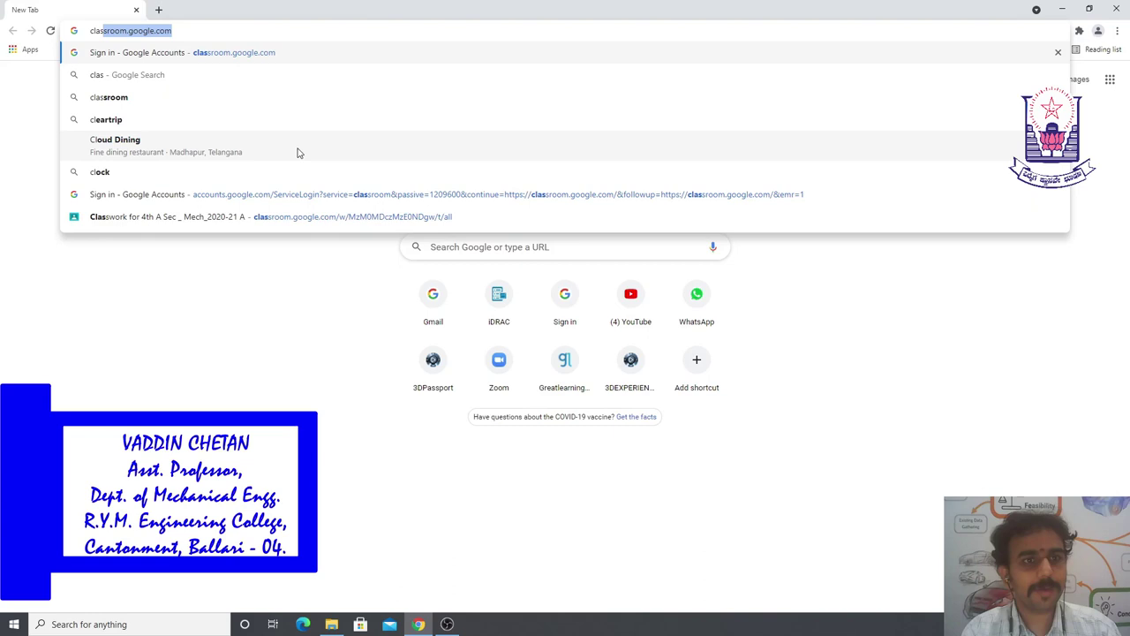
- Go to classroom.google.com from the address bar and start entering the account e-mail
{"action": "type", "text": "s"}
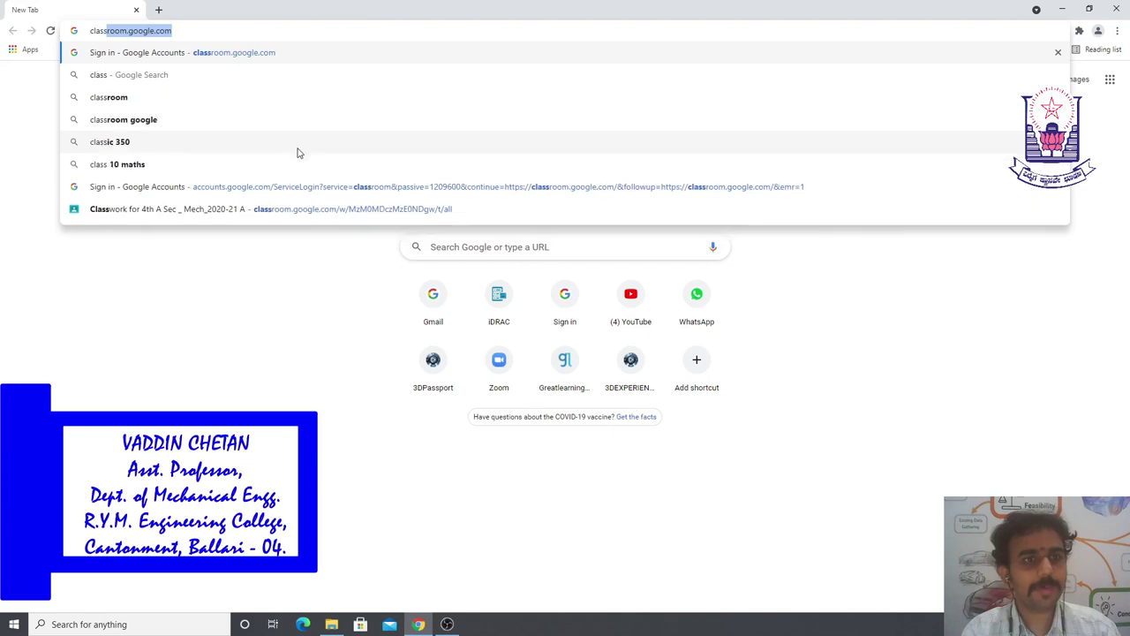
{"action": "key", "text": "Return"}
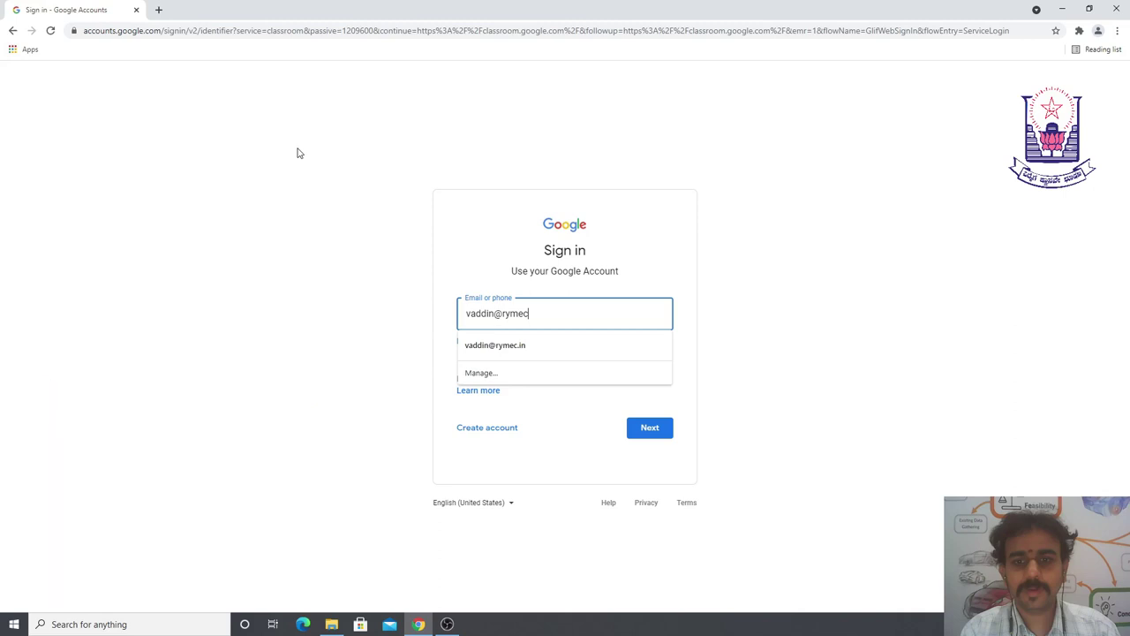
- Finish the college account e-mail, then enter the account password to sign in
{"action": "type", "text": ".in"}
{"action": "key", "text": "Return"}
{"action": "type", "text": "••"}
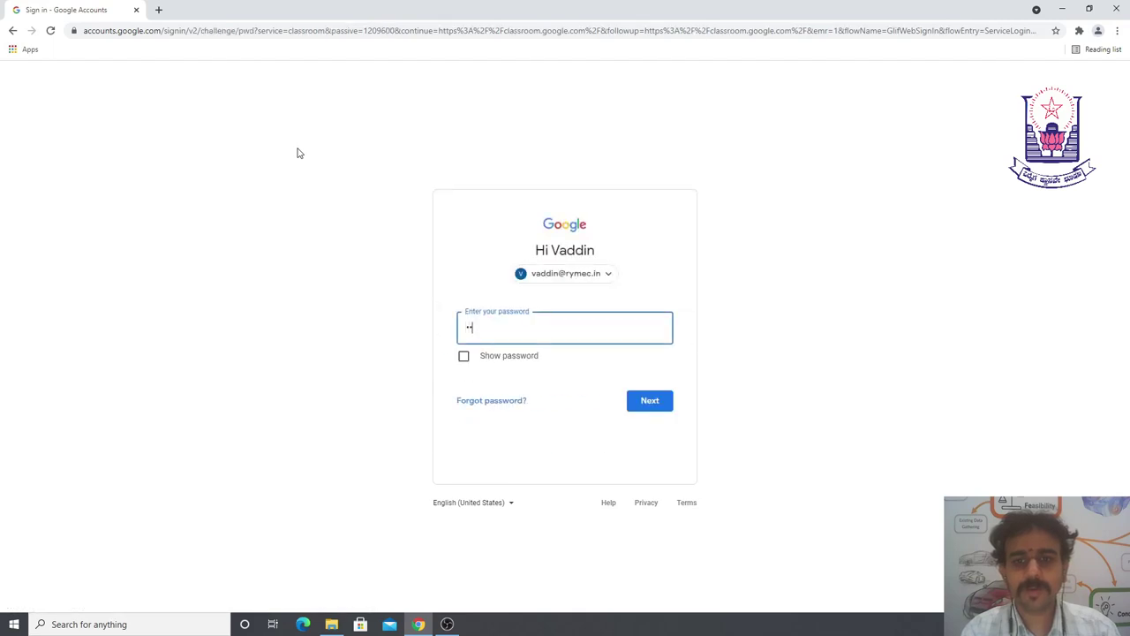
{"action": "type", "text": "••••••••"}
{"action": "key", "text": "Return"}
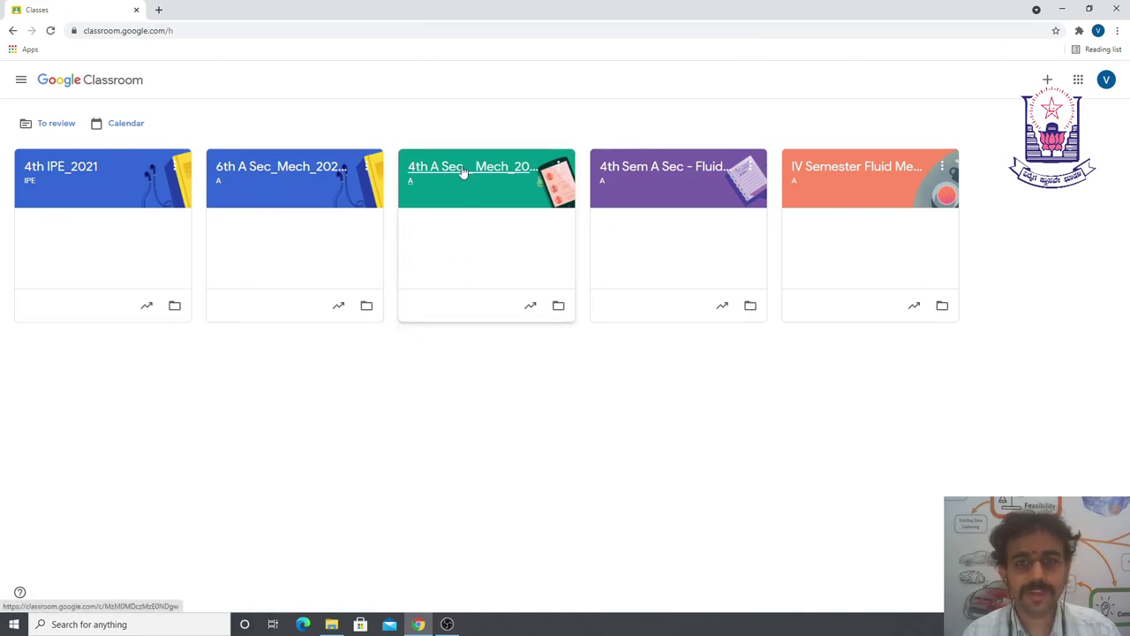
- Open the 4th A Sec _ Mech_2020-21 class and switch to its Classwork page
{"action": "left_click", "coordinate": [461, 171]}
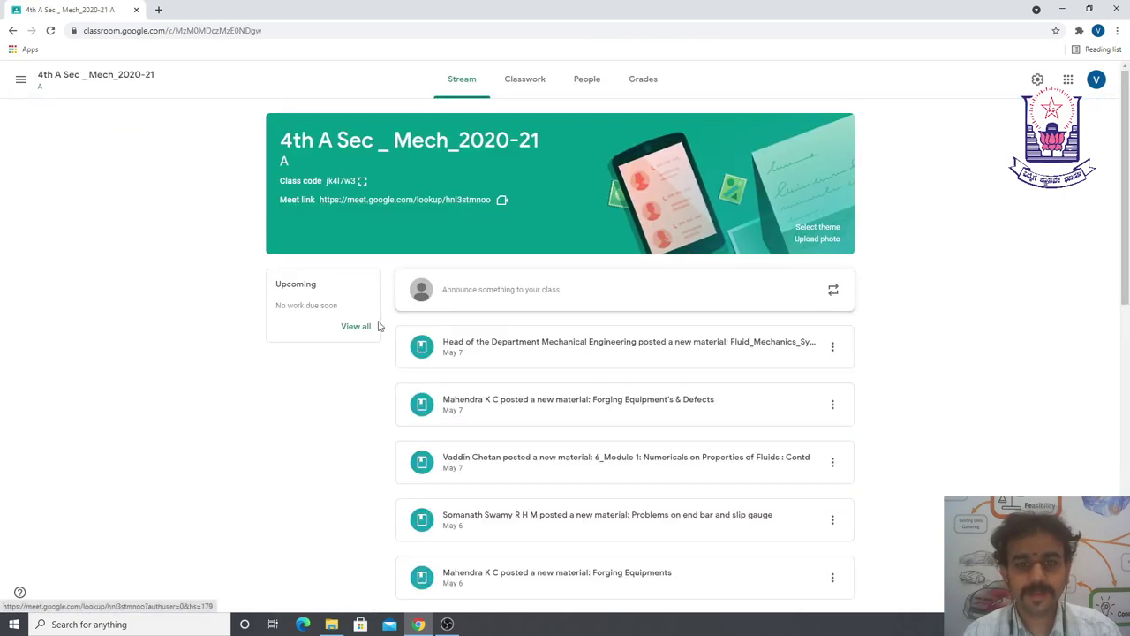
{"action": "scroll", "coordinate": [949, 391], "scroll_direction": "down", "scroll_amount": 3}
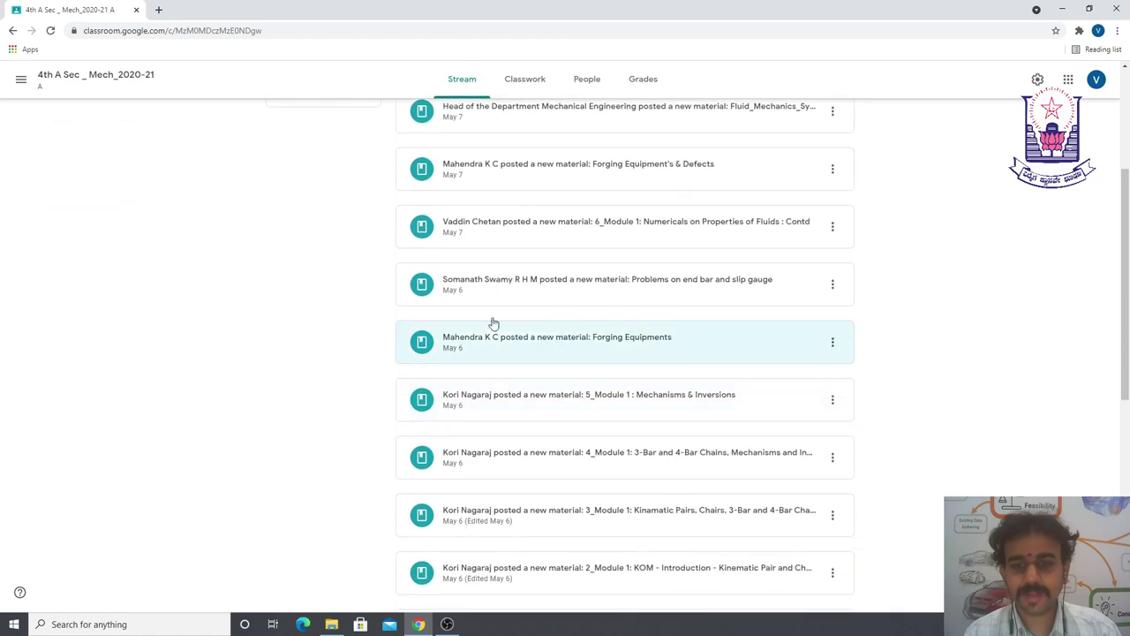
{"action": "scroll", "coordinate": [824, 411], "scroll_direction": "up", "scroll_amount": 3}
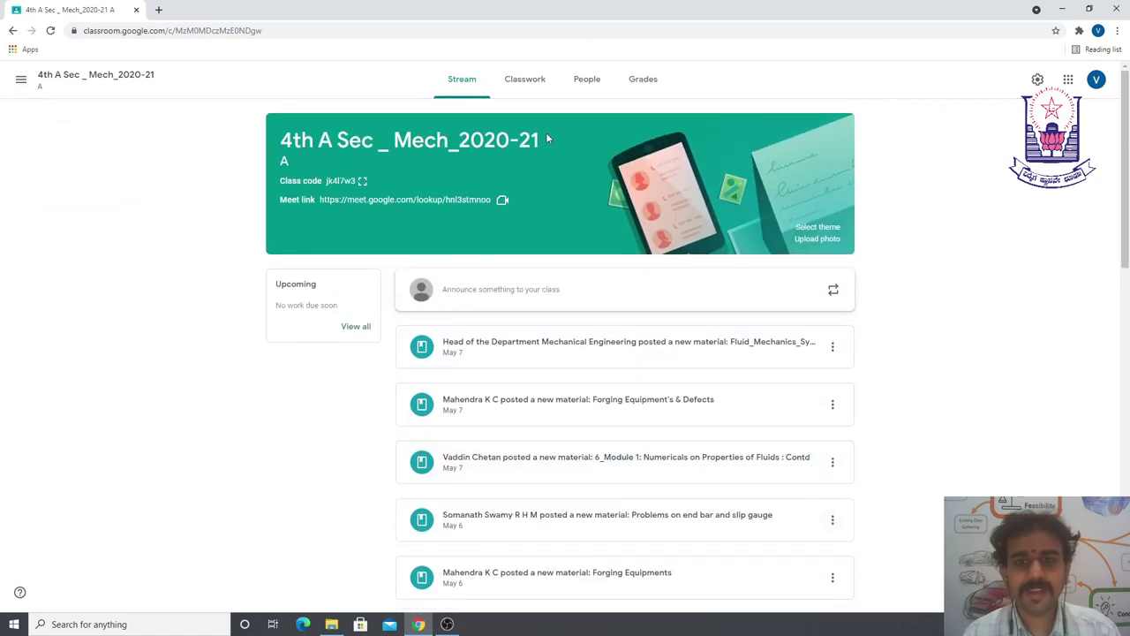
{"action": "left_click", "coordinate": [524, 80]}
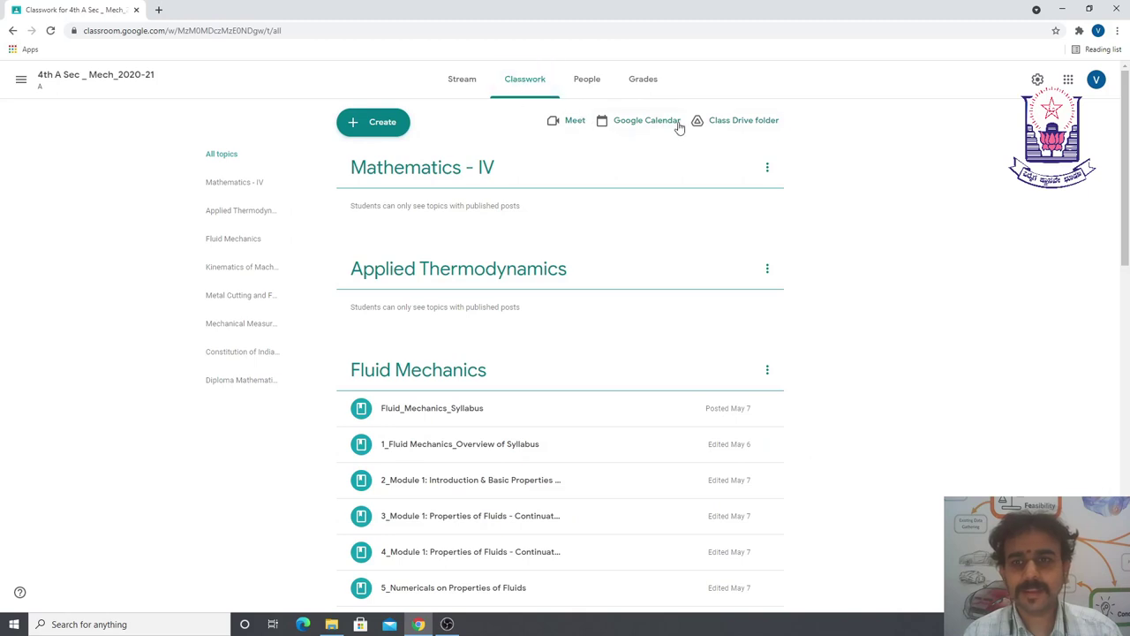
- Open the class's Google Calendar and advance to the 9–15 May 2021 week
{"action": "left_click", "coordinate": [647, 123]}
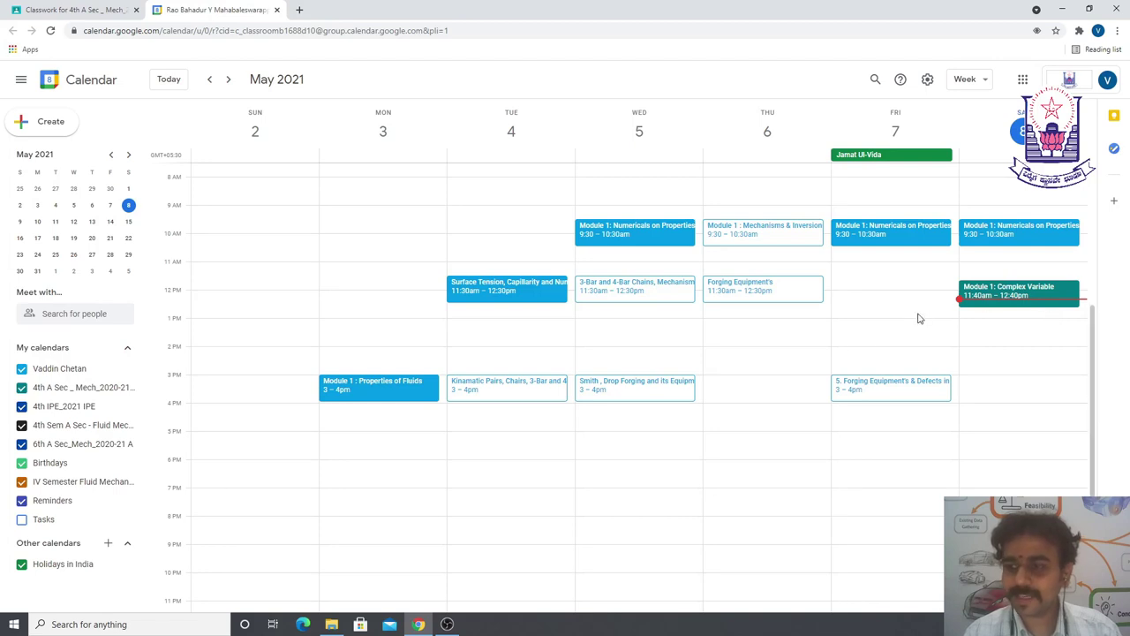
{"action": "left_click", "coordinate": [228, 79]}
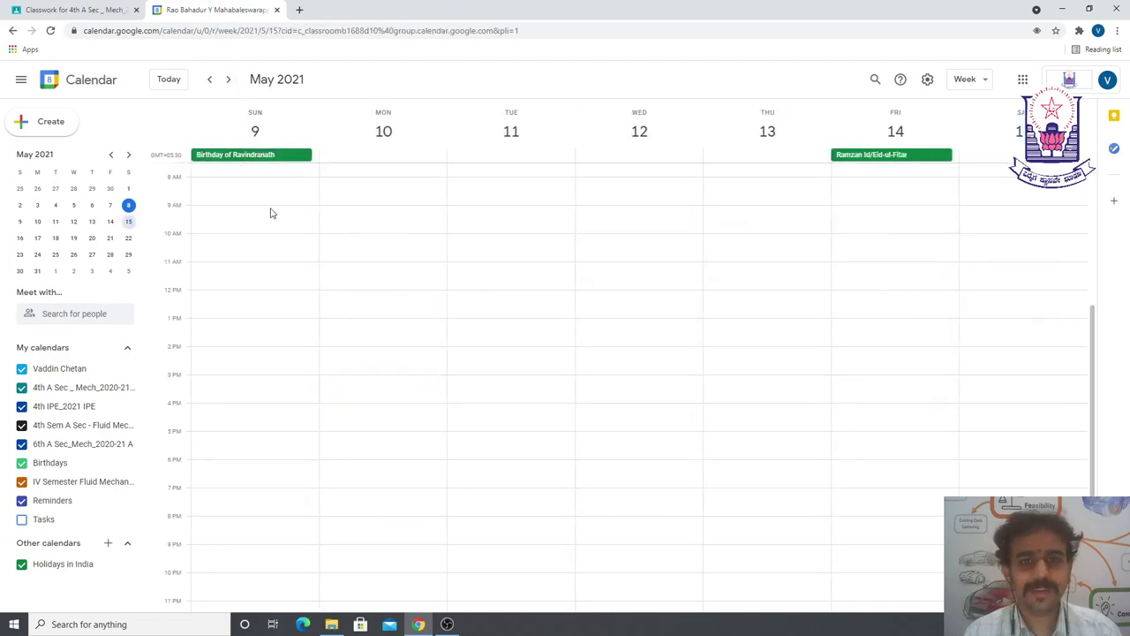
- Draft a Monday May 10, 3–4pm event titled 'Module 1: Hydrostatic Law and Measurement of Pressure'
{"action": "left_click", "coordinate": [349, 380]}
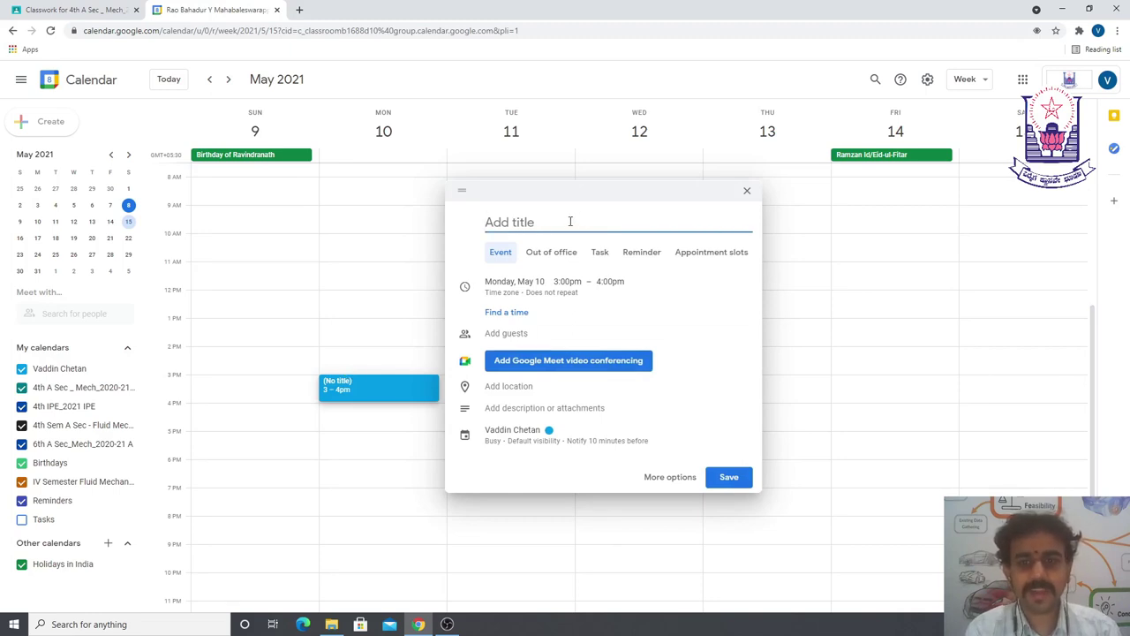
{"action": "type", "text": "M"}
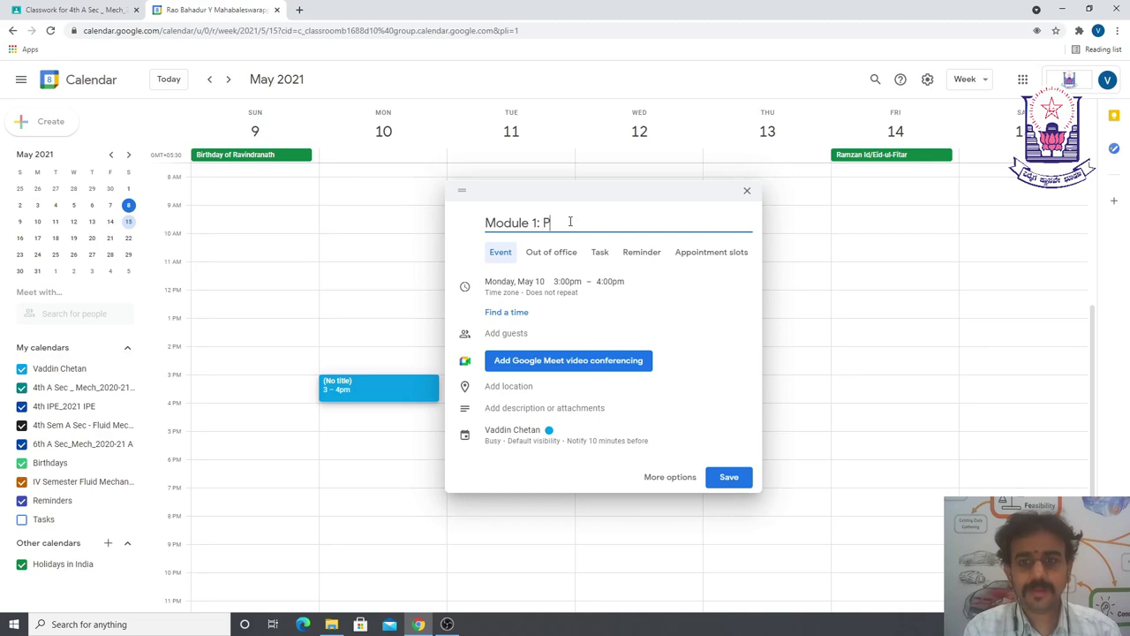
{"action": "type", "text": "odule 1: Hyd"}
{"action": "type", "text": "rostatic Law and Measu"}
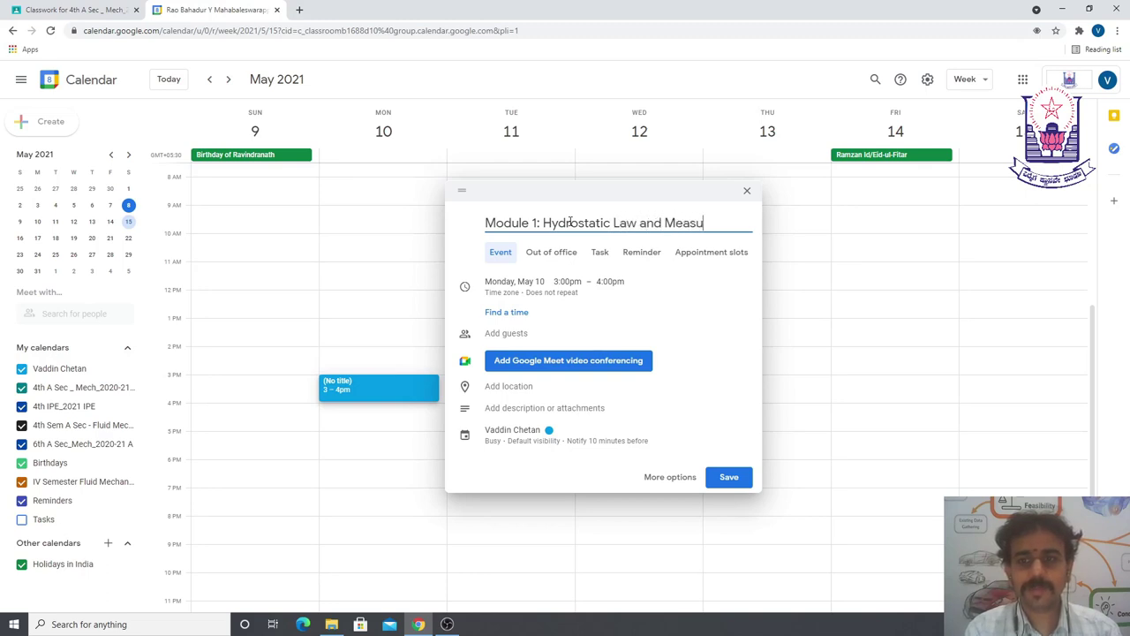
{"action": "type", "text": "rement of Pressure"}
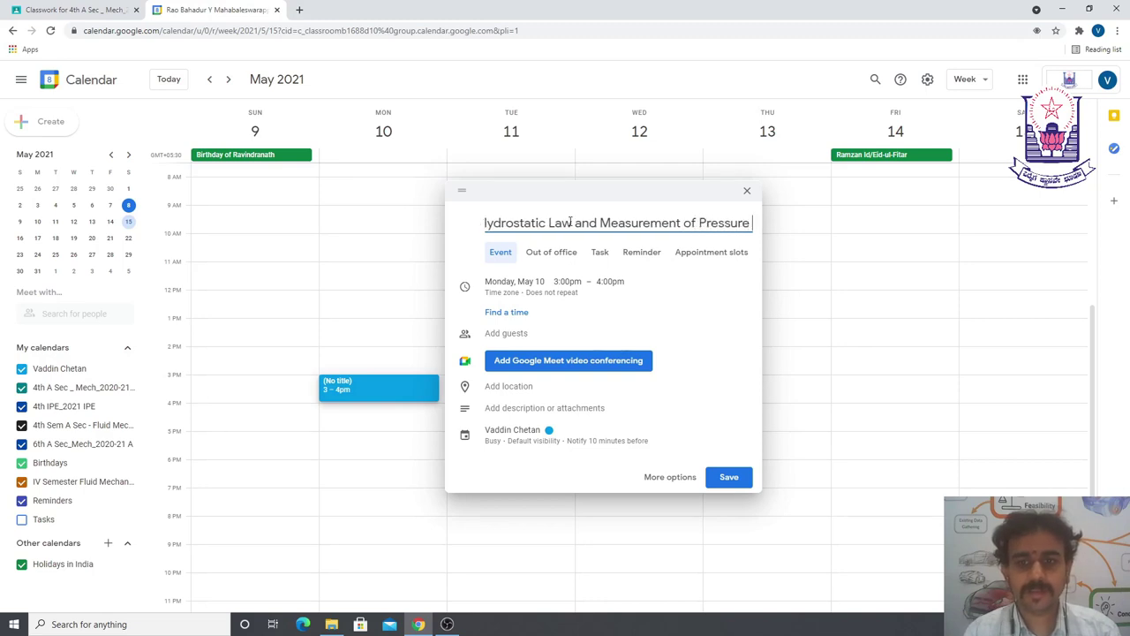
{"action": "left_click", "coordinate": [503, 257]}
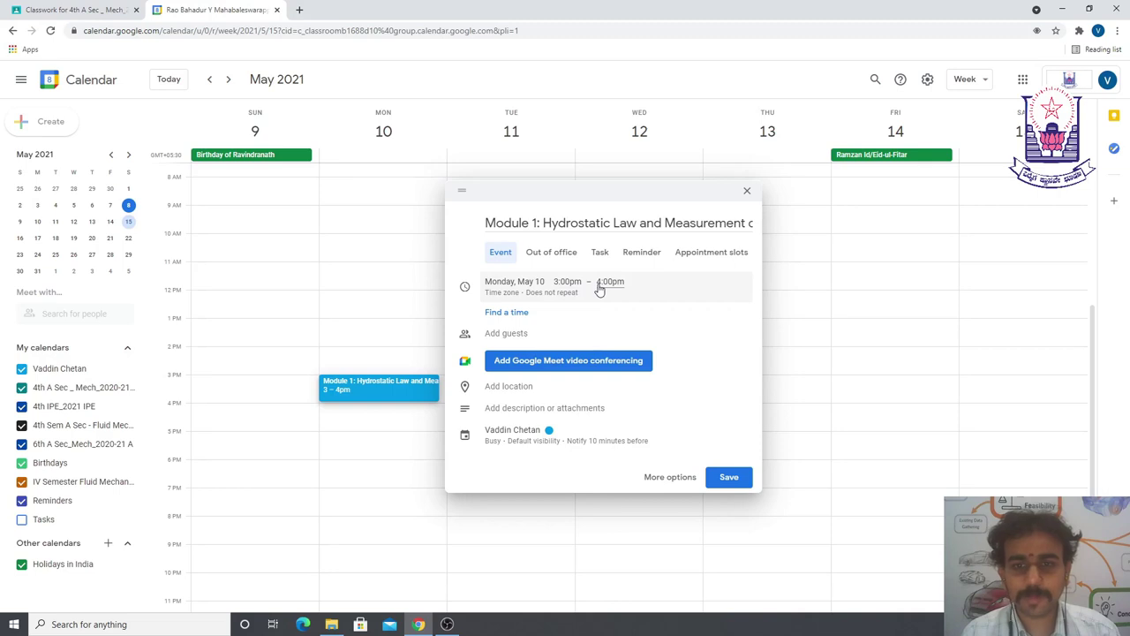
- Attach a Google Meet link and add the 4th A Sec _ Mech_2020-21 A calendar as guest
{"action": "left_click", "coordinate": [552, 364]}
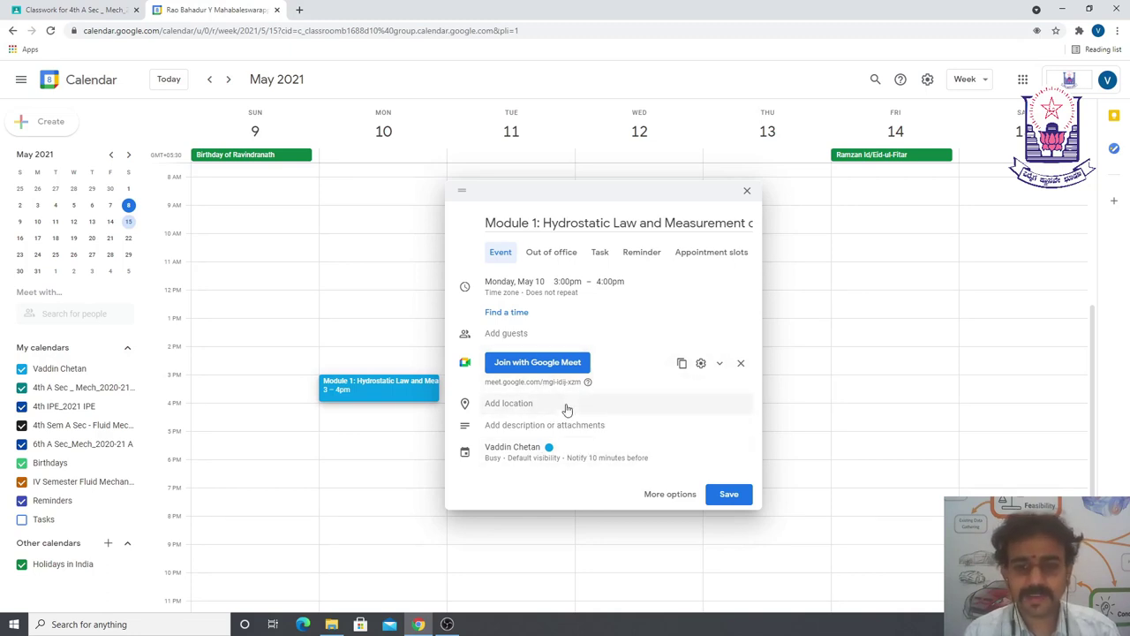
{"action": "left_click", "coordinate": [508, 338]}
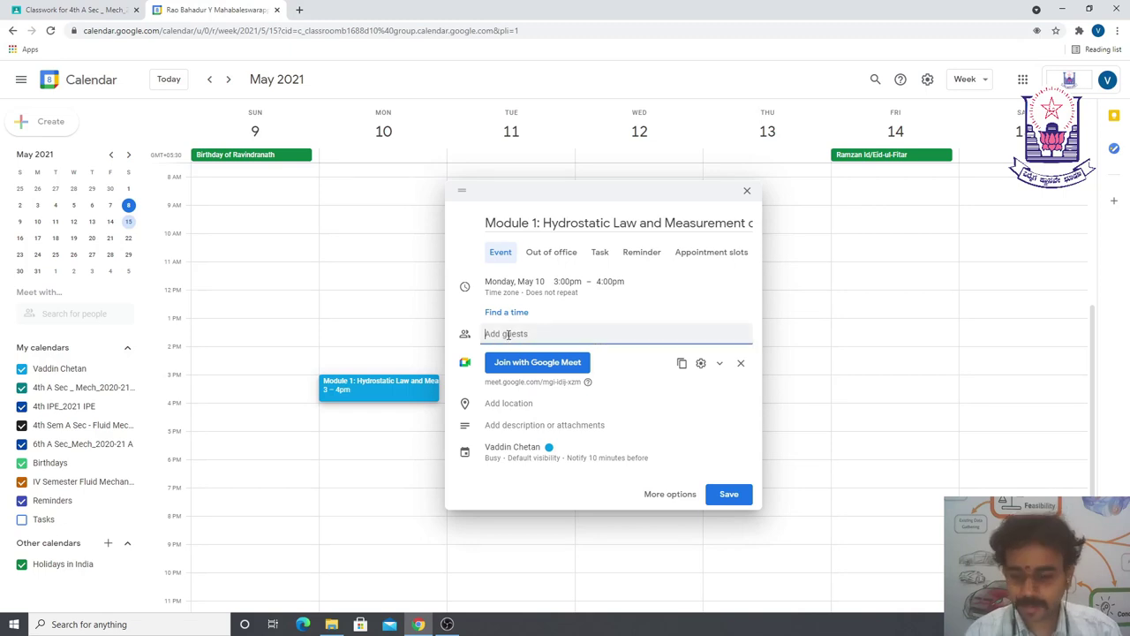
{"action": "type", "text": "4th"}
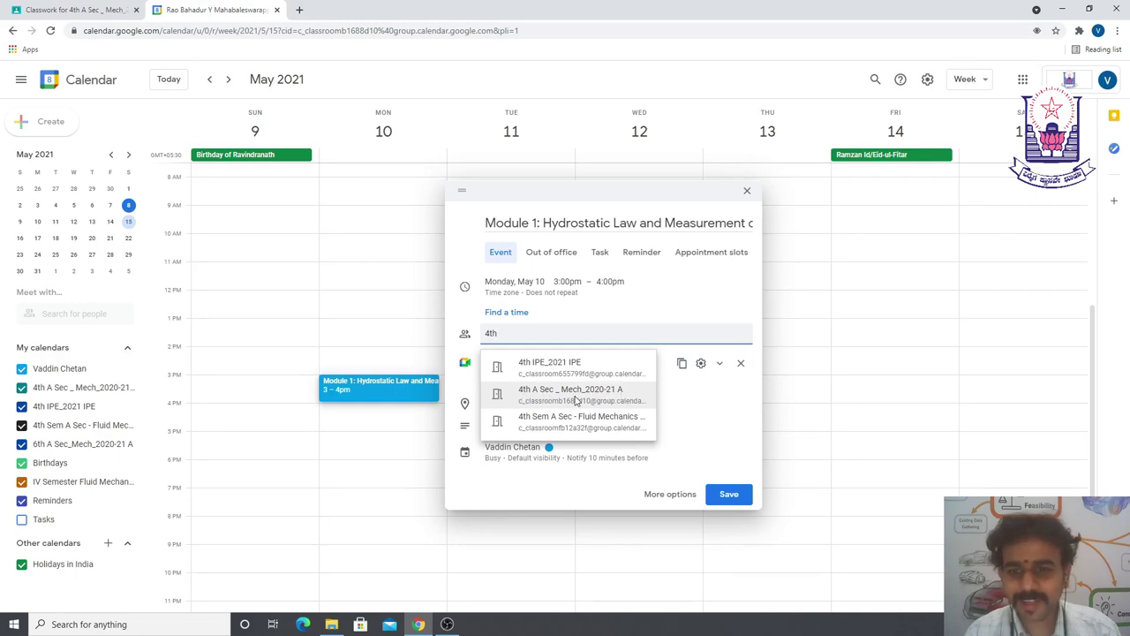
{"action": "left_click", "coordinate": [565, 398]}
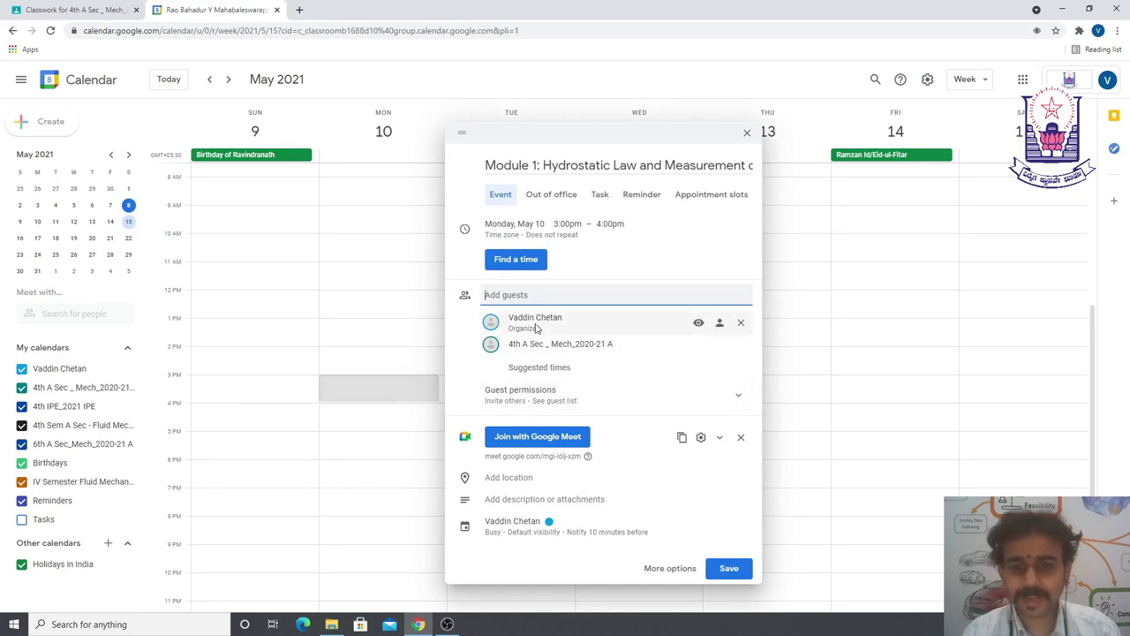
{"action": "mouse_move", "coordinate": [538, 341]}
{"action": "mouse_move", "coordinate": [600, 353]}
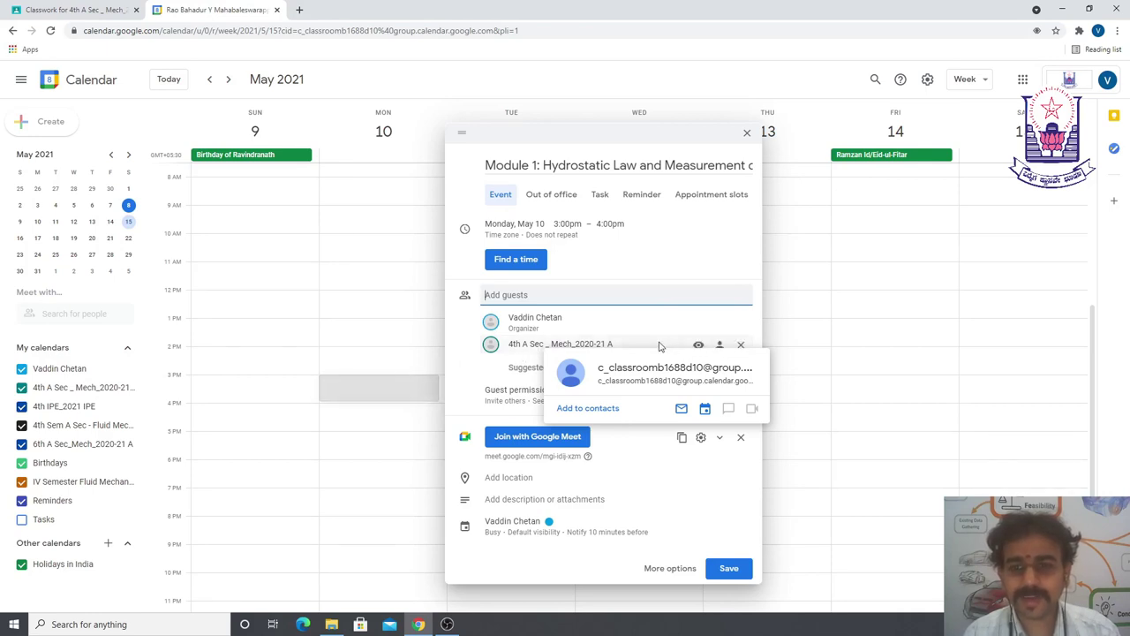
- Save the Monday Hydrostatic Law lecture and send the guest invitation emails
{"action": "left_click", "coordinate": [731, 569]}
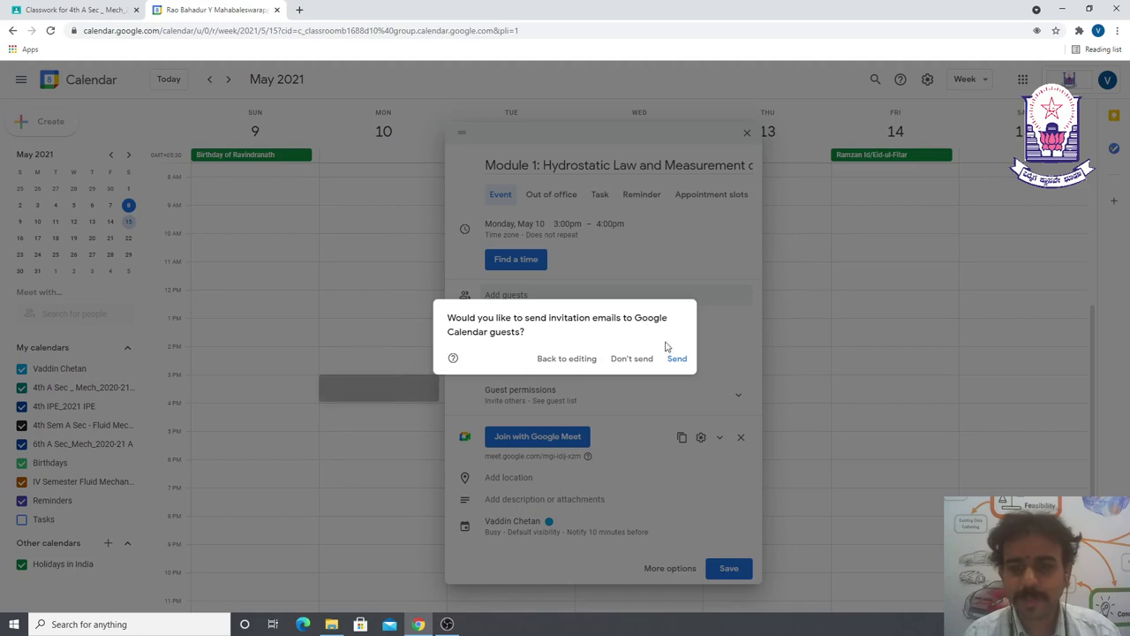
{"action": "left_click", "coordinate": [676, 360]}
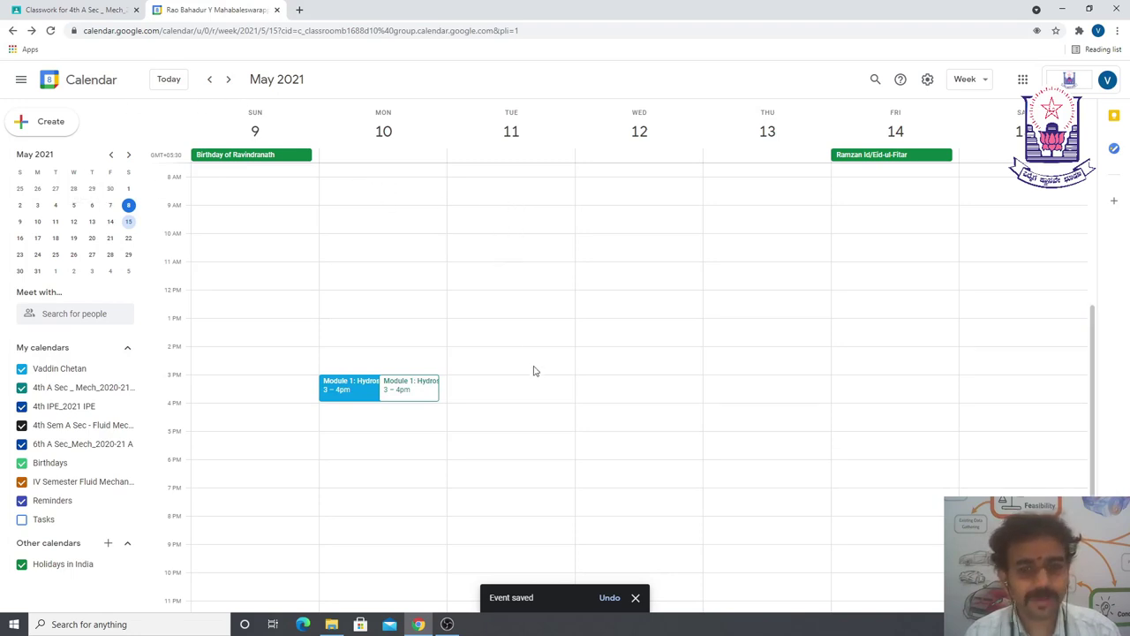
- Draft a Tuesday May 11 event 'Module 1: Pressure Measuring Devices' starting at 11:30am
{"action": "left_click", "coordinate": [496, 275]}
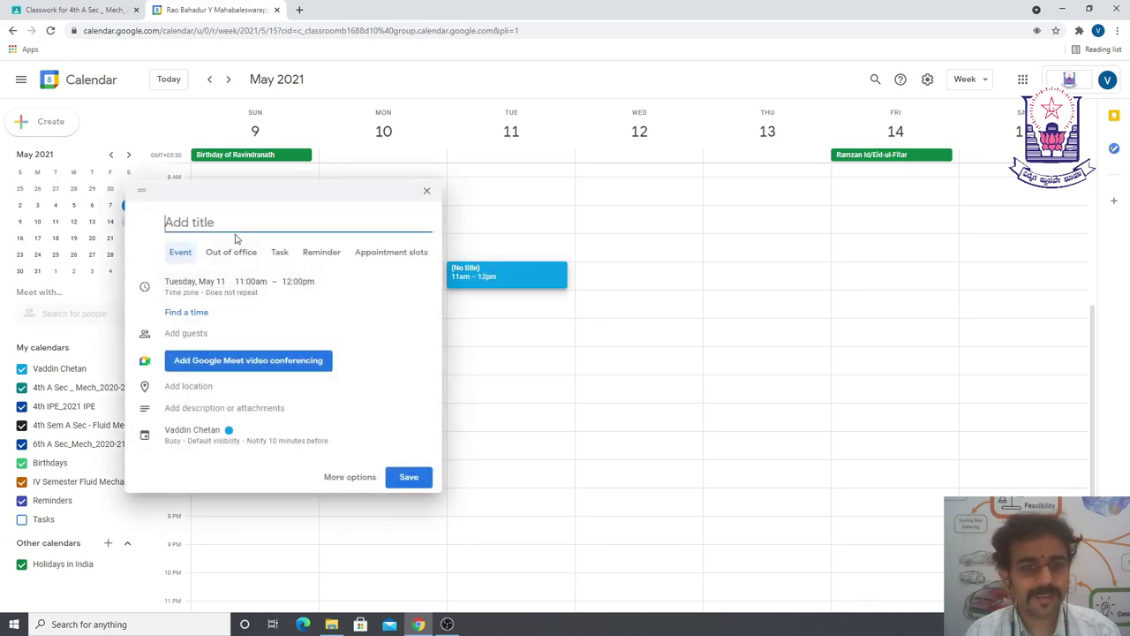
{"action": "type", "text": "Module 1:"}
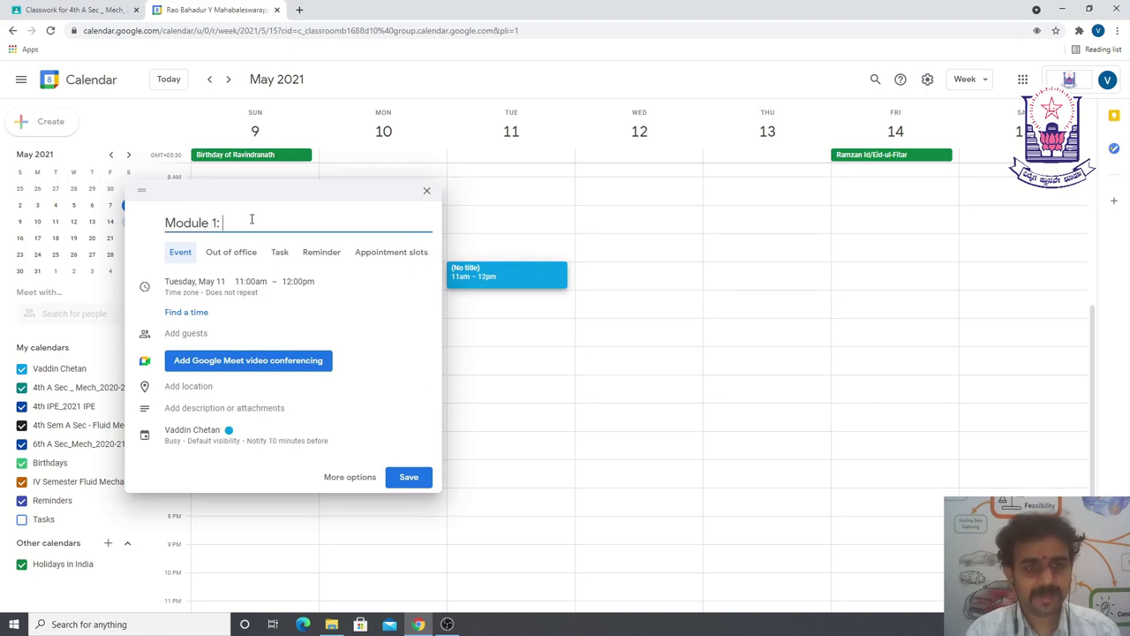
{"action": "type", "text": " Pressure Measur"}
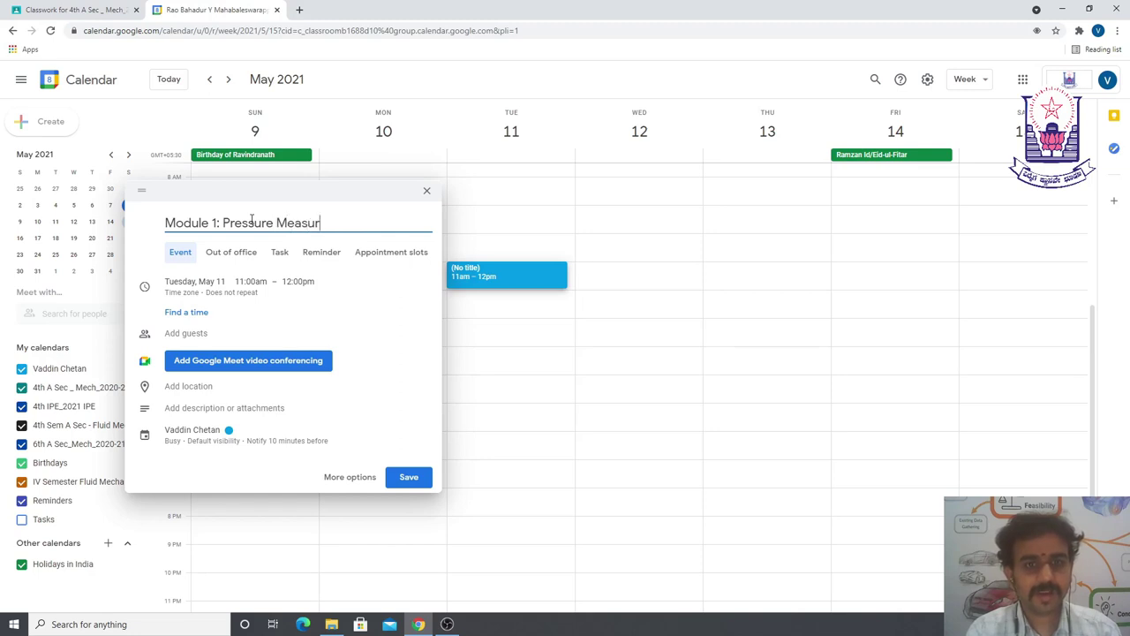
{"action": "type", "text": "emeing Devuces"}
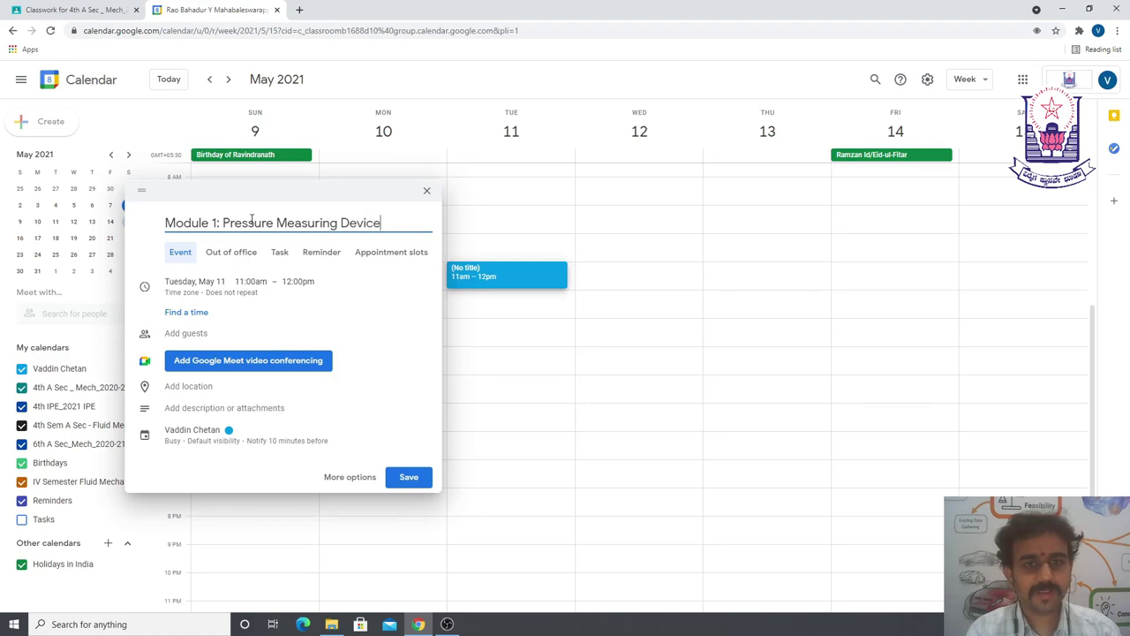
{"action": "left_click", "coordinate": [251, 281]}
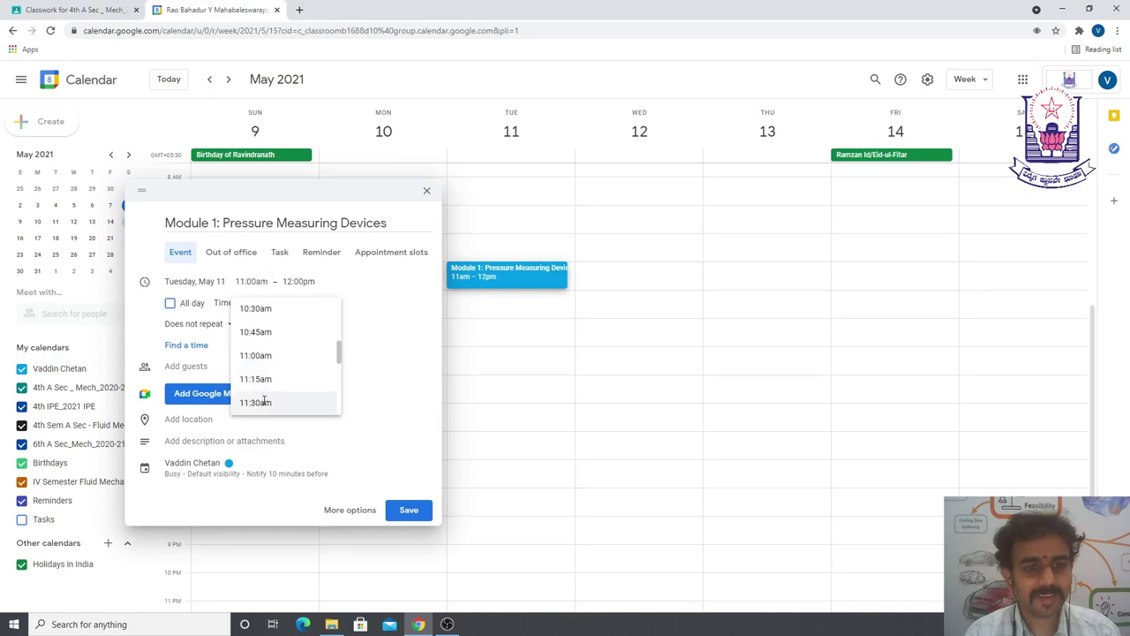
{"action": "left_click", "coordinate": [256, 401]}
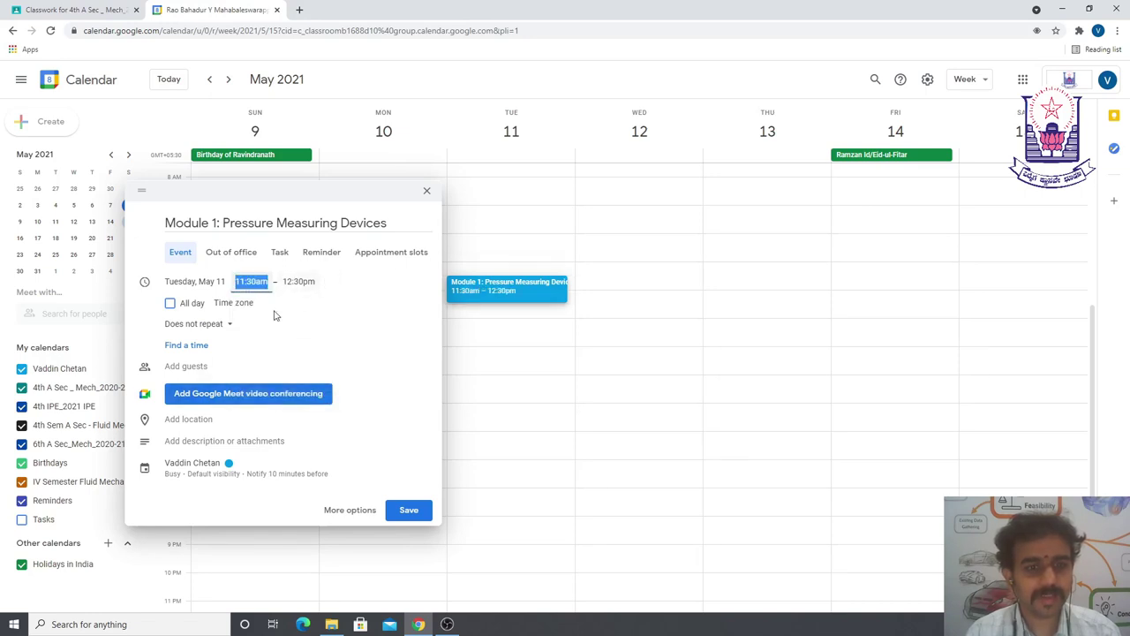
- Attach a Google Meet link and add the 4th A Sec _ Mech_2020-21 A calendar as guest
{"action": "left_click", "coordinate": [234, 398]}
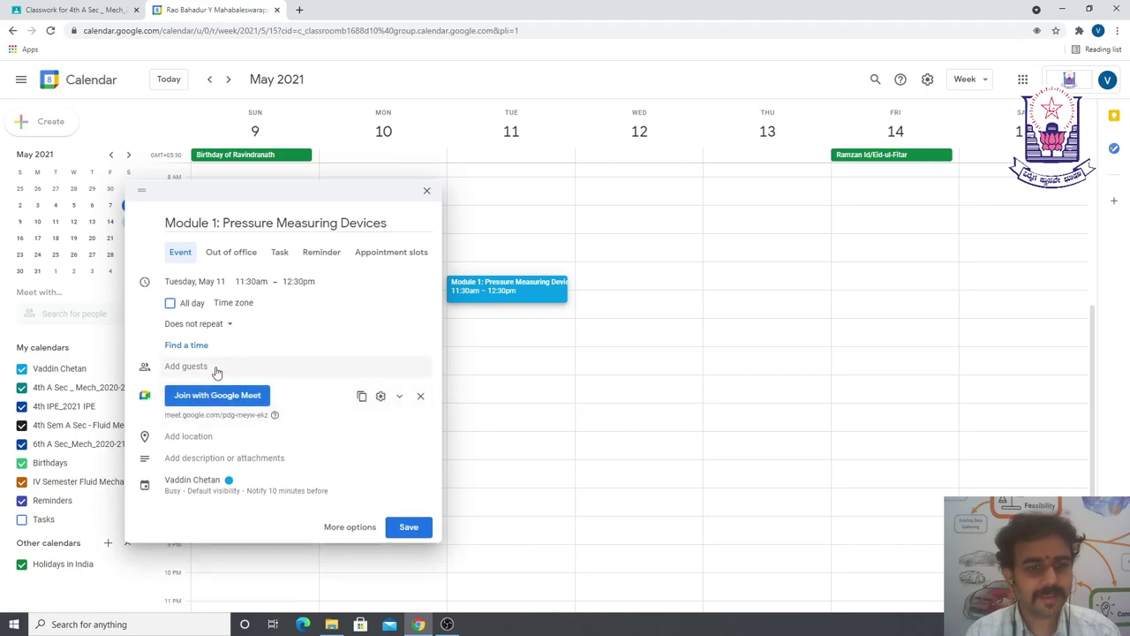
{"action": "left_click", "coordinate": [220, 367]}
{"action": "type", "text": "4th"}
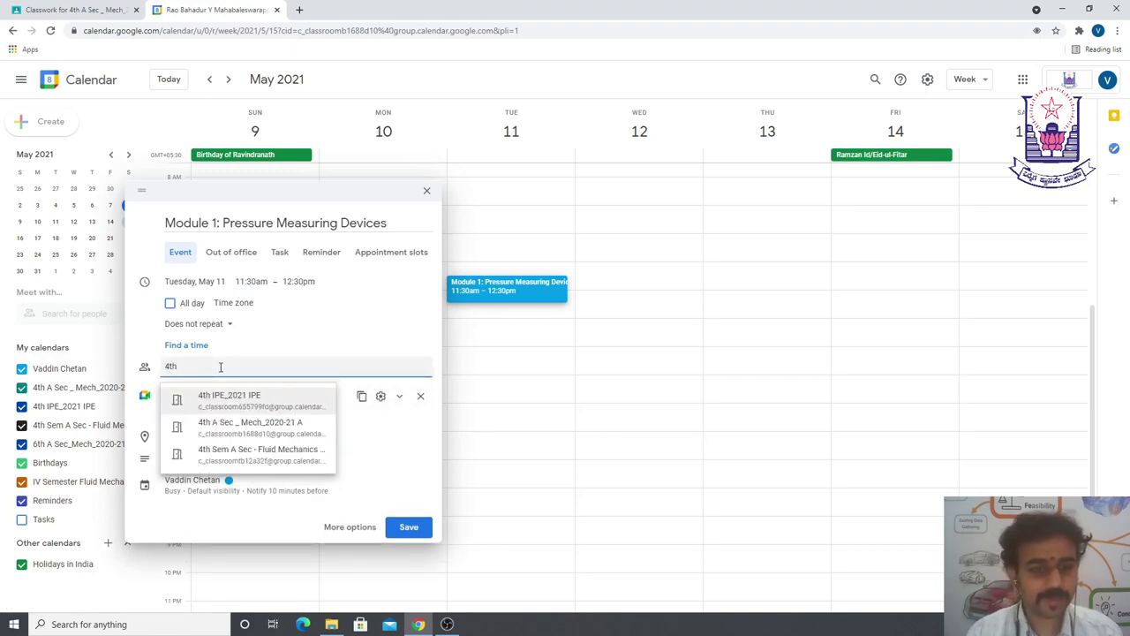
{"action": "left_click", "coordinate": [259, 433]}
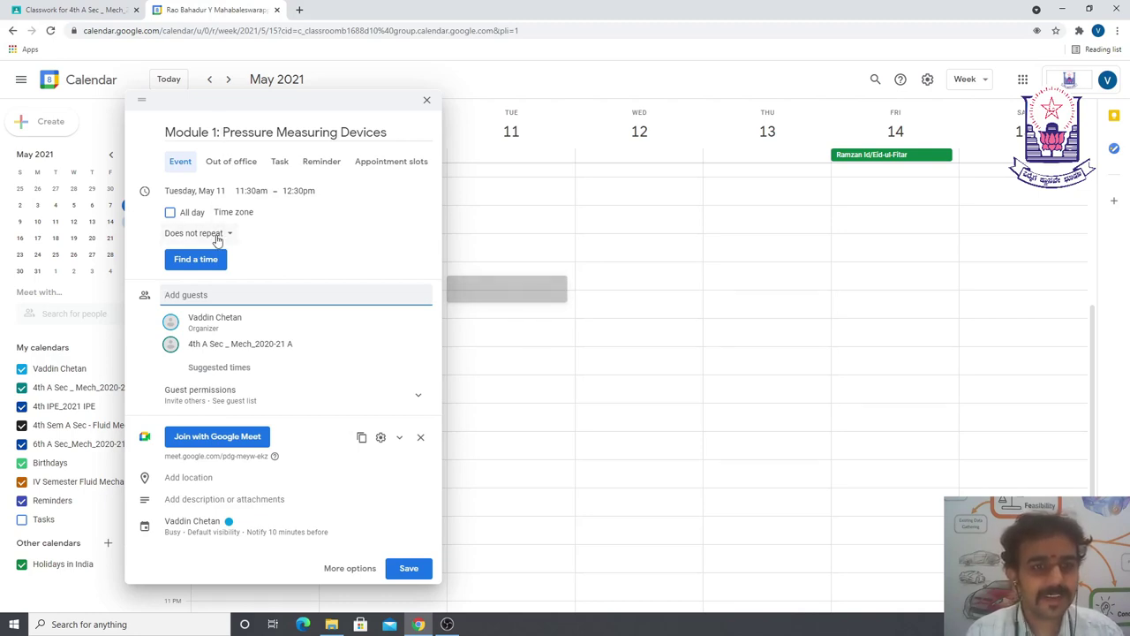
- Look at the Custom recurrence options, then cancel to keep the lecture non-repeating
{"action": "left_click", "coordinate": [216, 236]}
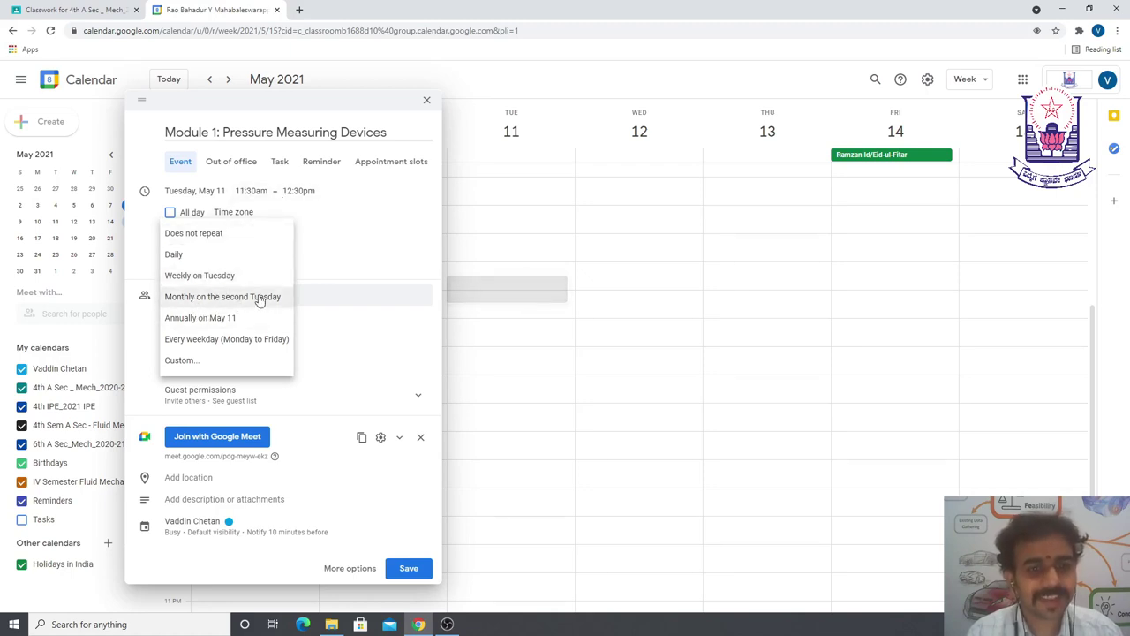
{"action": "left_click", "coordinate": [181, 361]}
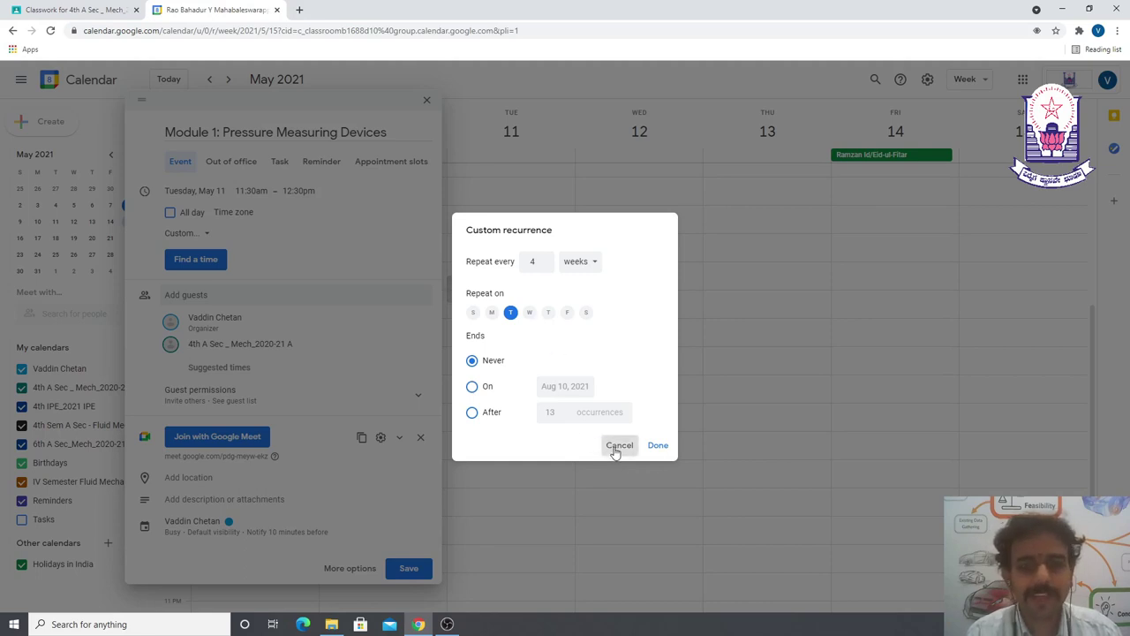
{"action": "left_click", "coordinate": [618, 446]}
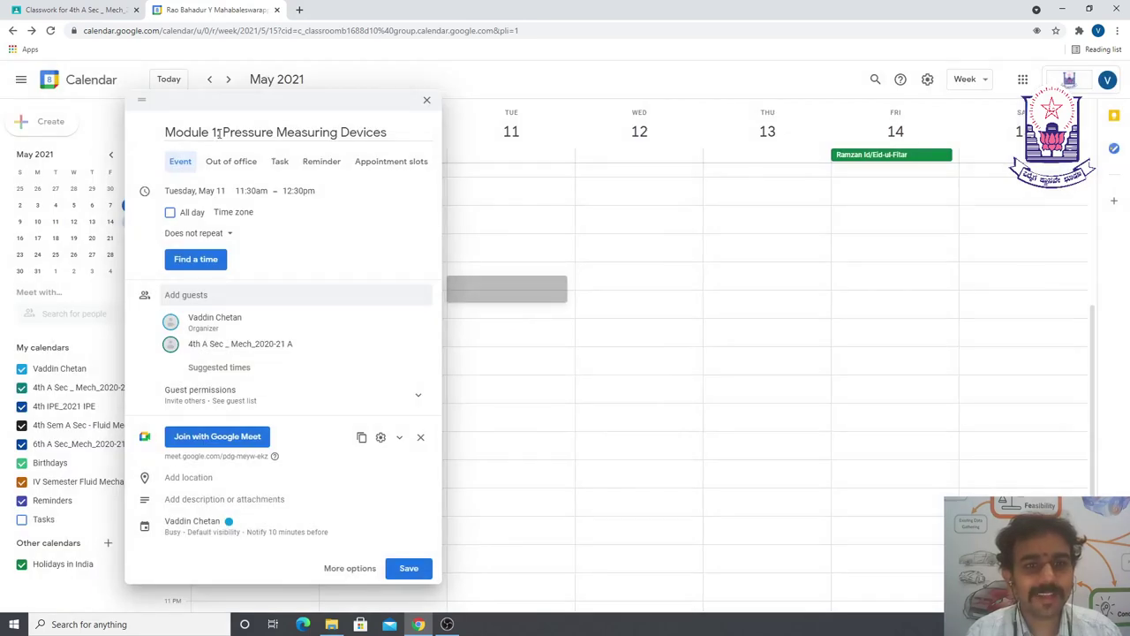
- Fix the colon after 'Module 1' in the title, then save the lecture and send invitations
{"action": "left_click", "coordinate": [218, 132]}
{"action": "type", "text": ":"}
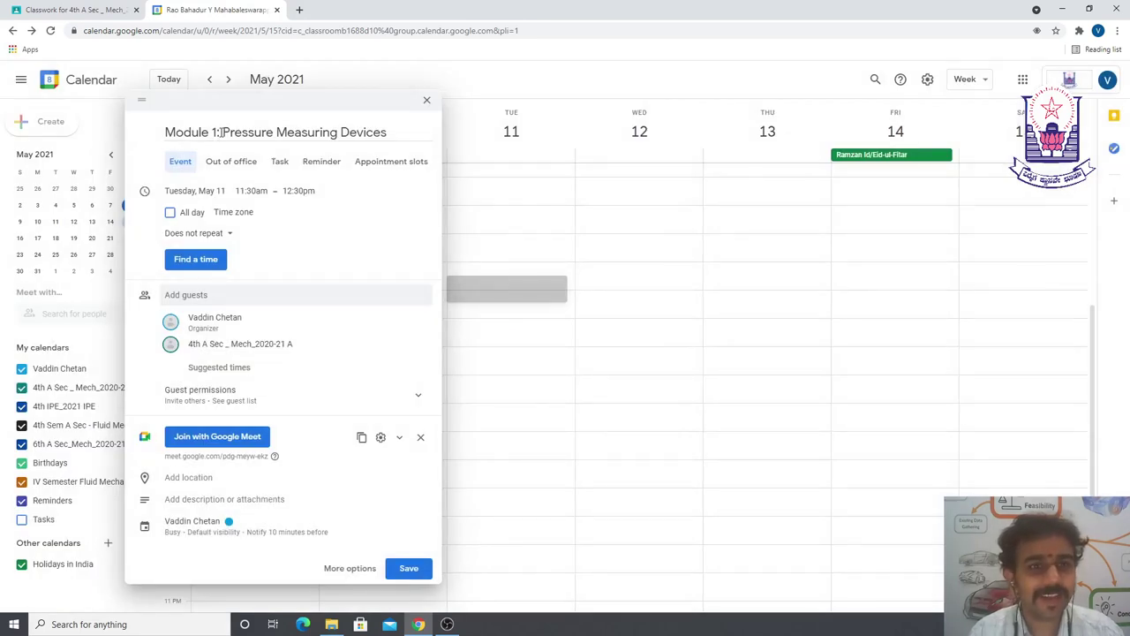
{"action": "left_click_drag", "start_coordinate": [220, 131], "coordinate": [164, 135]}
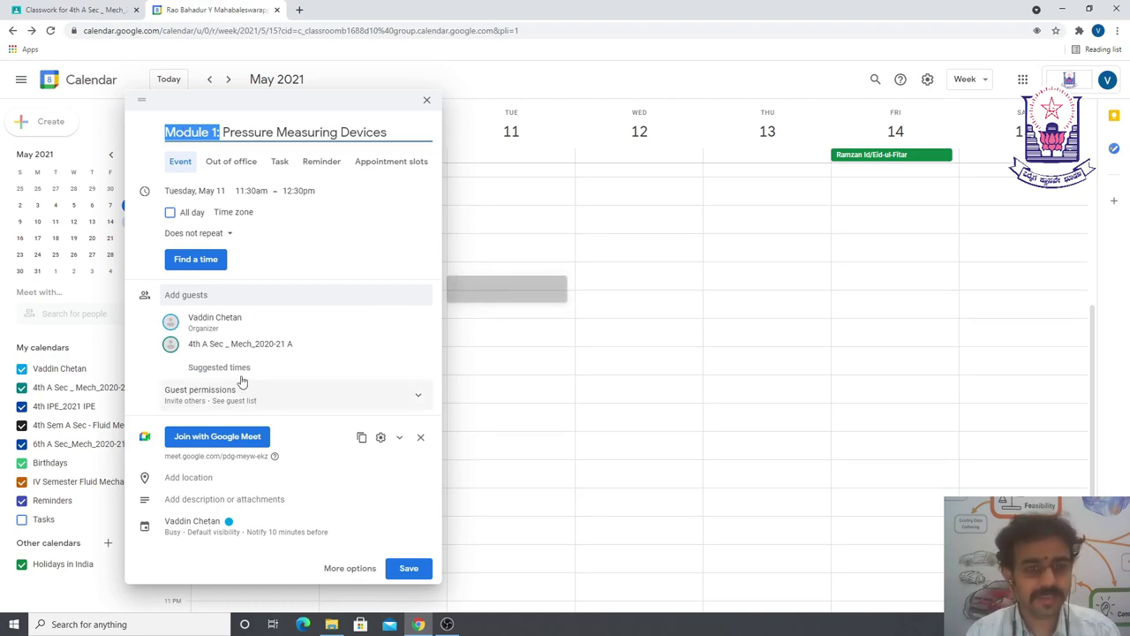
{"action": "left_click", "coordinate": [414, 572]}
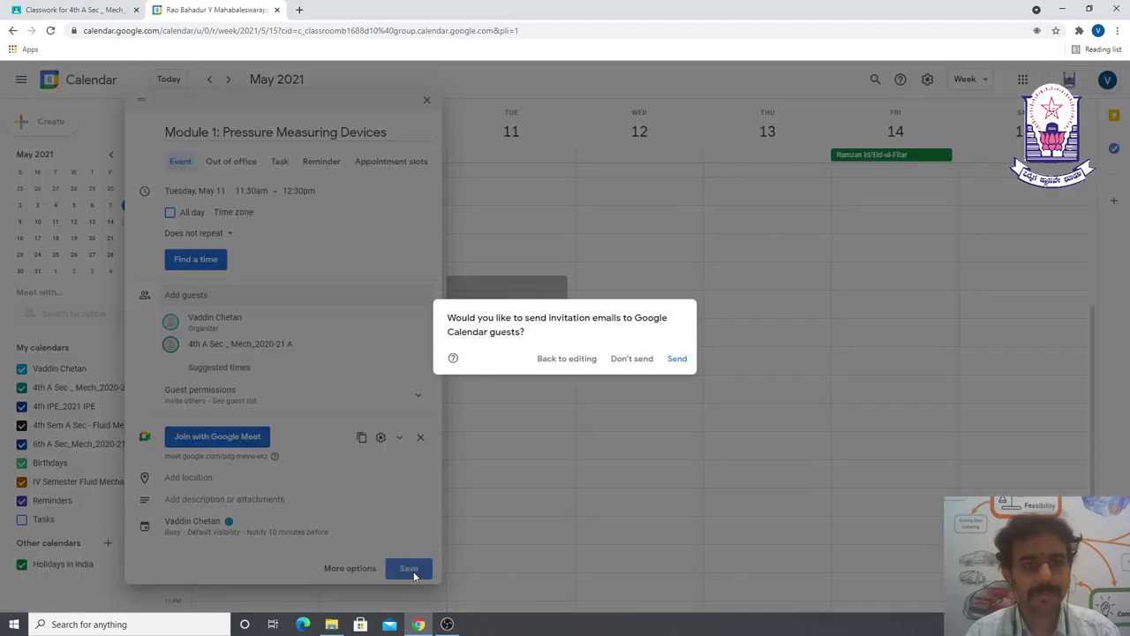
{"action": "left_click", "coordinate": [681, 360]}
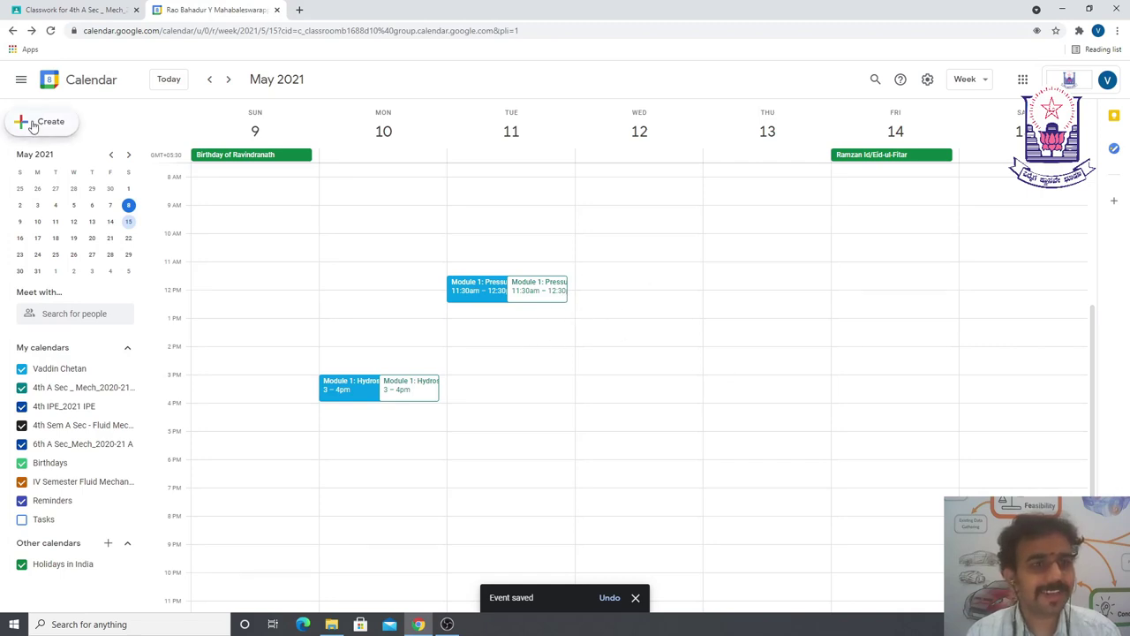
- Create a new event titled 'Fluid Mechanics' on Wednesday, May 12
{"action": "left_click", "coordinate": [33, 125]}
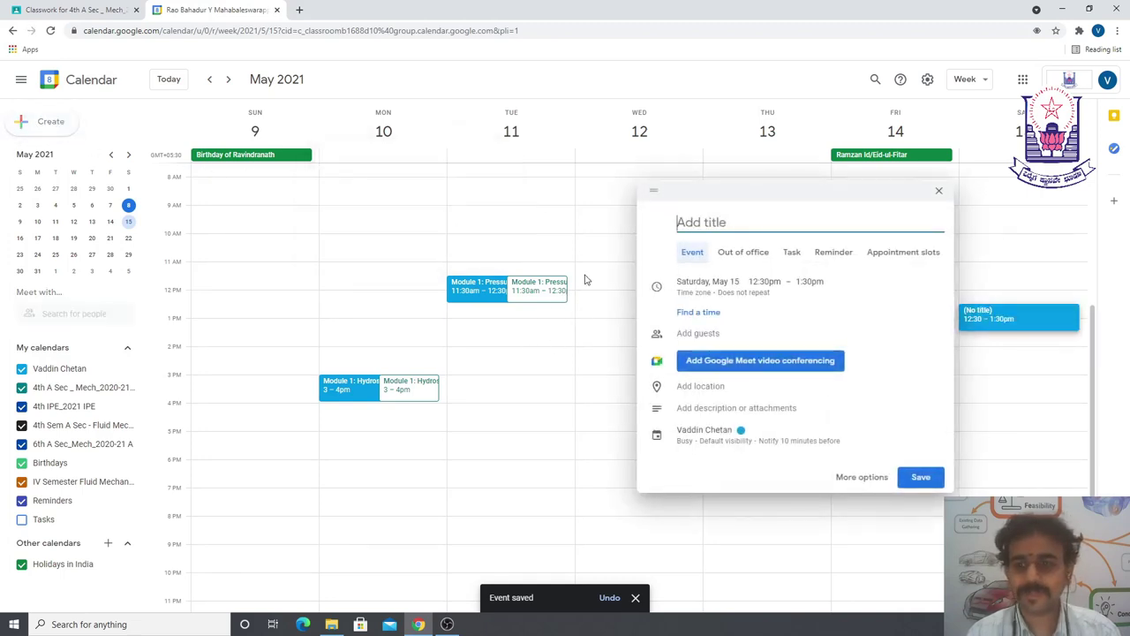
{"action": "type", "text": "Fluid Mechanics"}
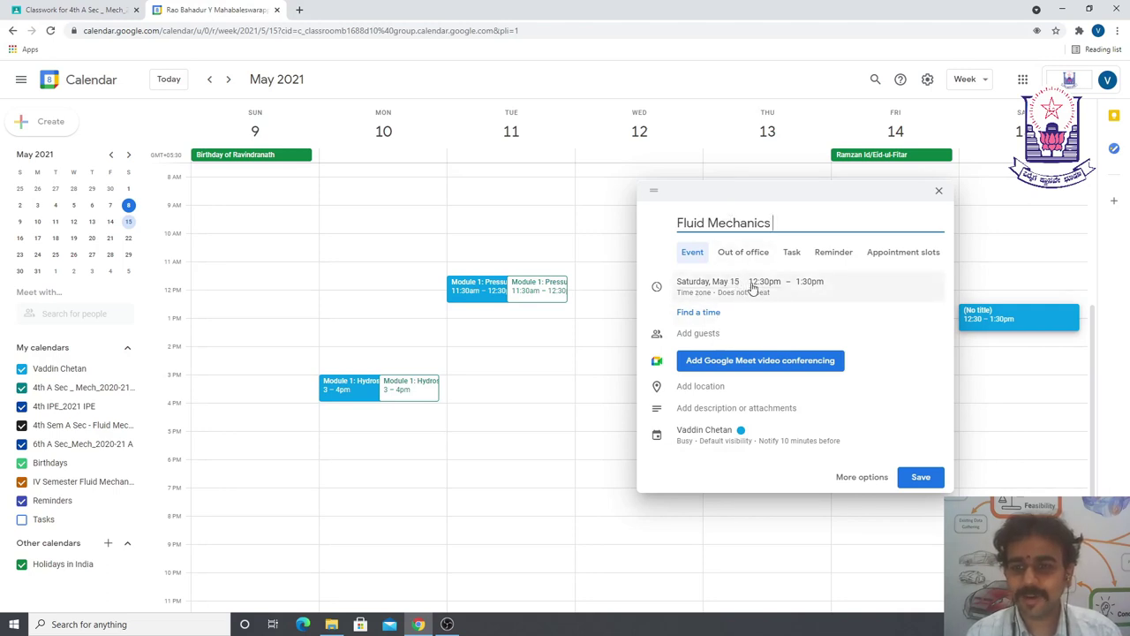
{"action": "left_click", "coordinate": [835, 289]}
{"action": "left_click", "coordinate": [712, 294]}
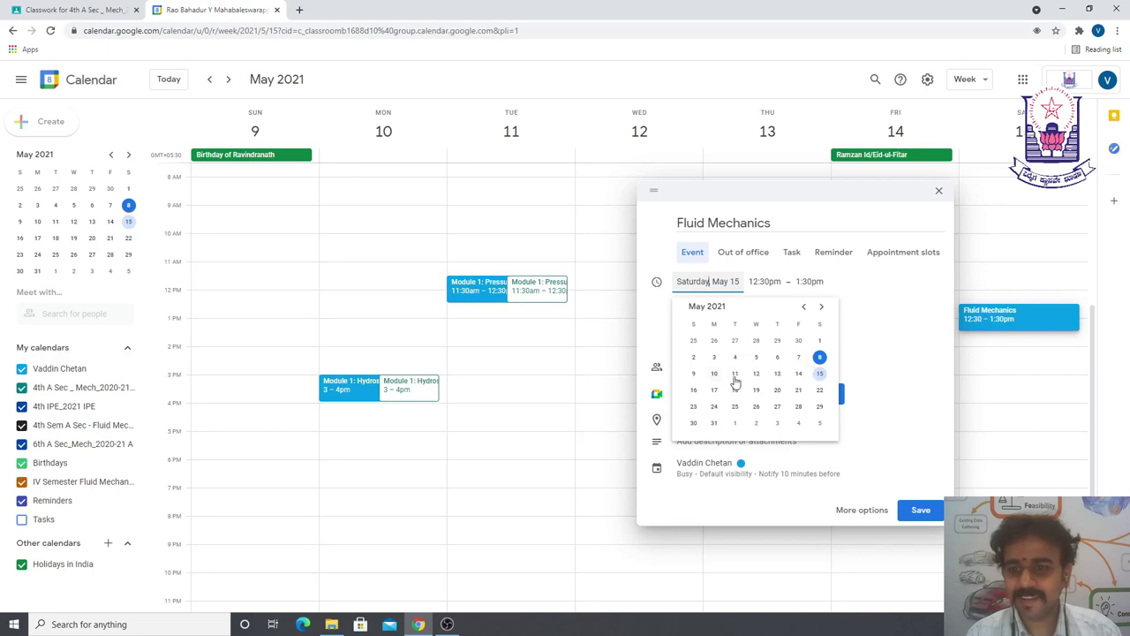
{"action": "left_click", "coordinate": [756, 374]}
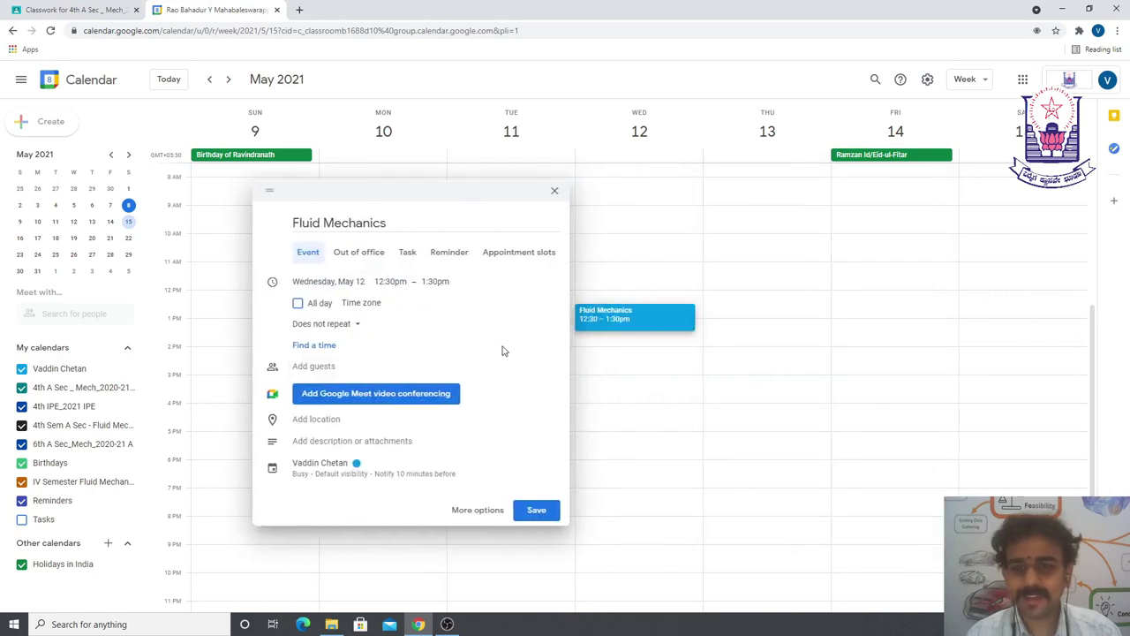
- Set the Fluid Mechanics event to start at 9:30am, running until 10:30am
{"action": "left_click", "coordinate": [390, 281]}
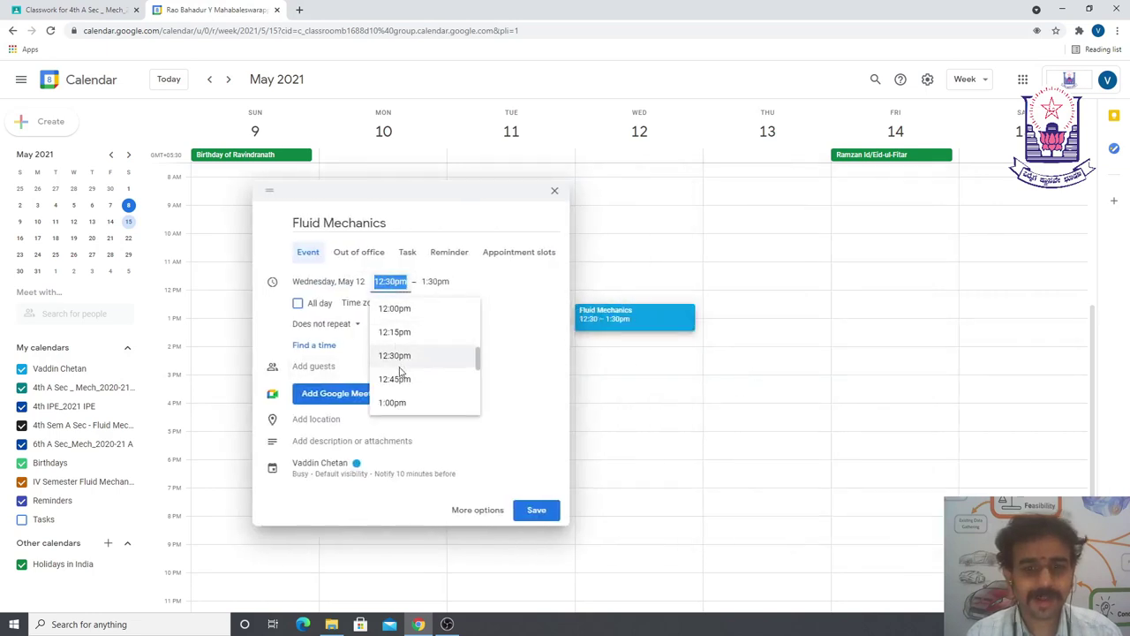
{"action": "scroll", "coordinate": [405, 371], "scroll_direction": "up", "scroll_amount": 3}
{"action": "scroll", "coordinate": [404, 370], "scroll_direction": "up", "scroll_amount": 4}
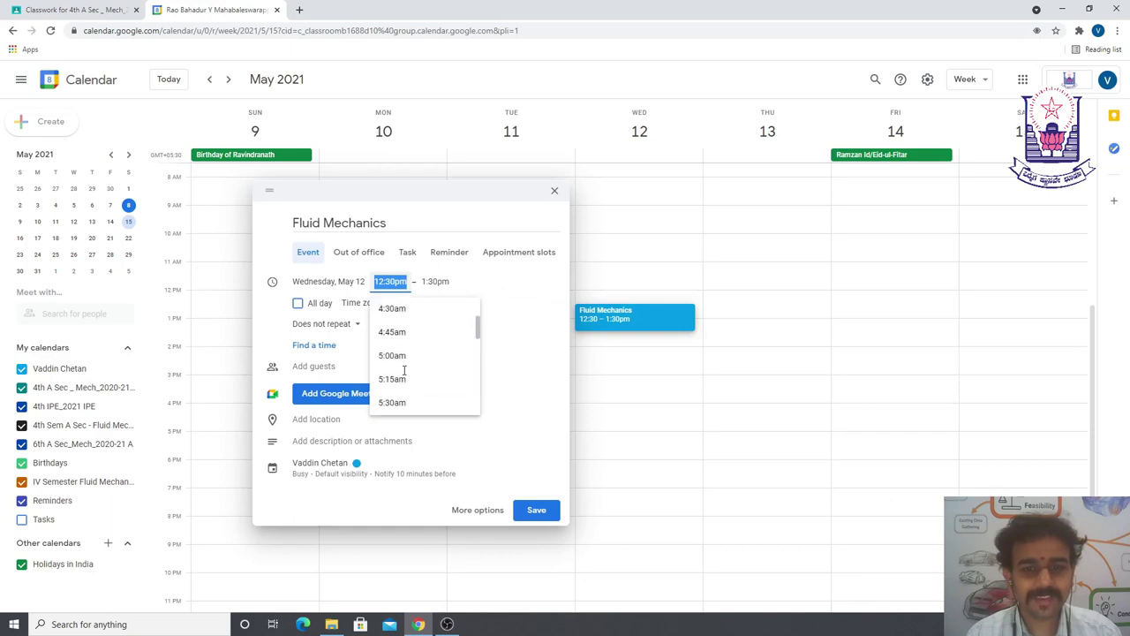
{"action": "scroll", "coordinate": [404, 362], "scroll_direction": "down", "scroll_amount": 3}
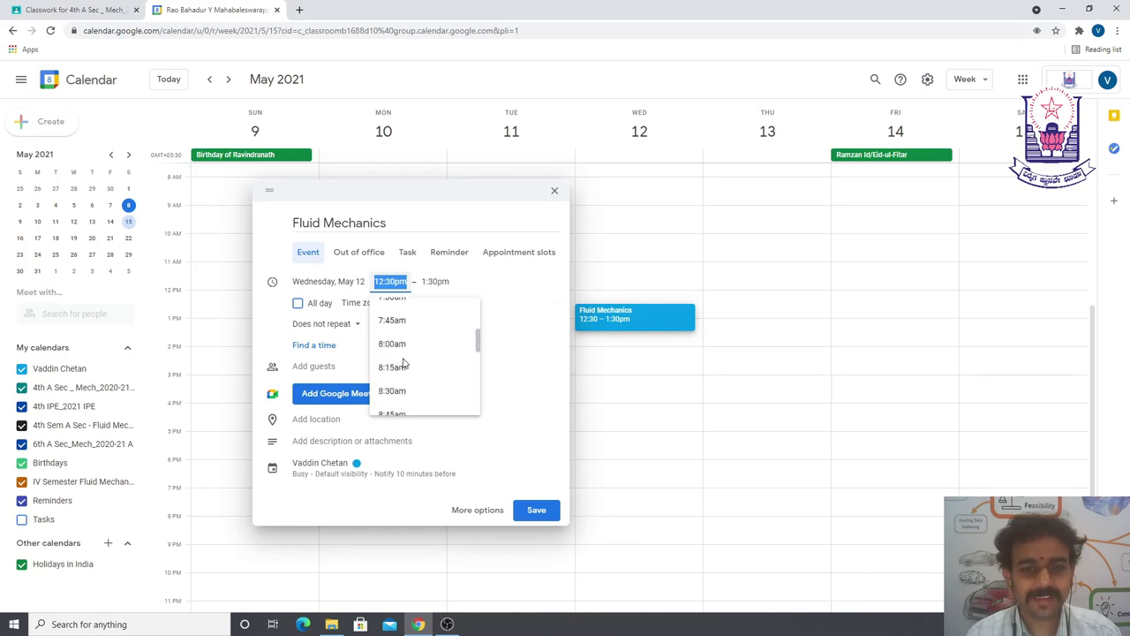
{"action": "scroll", "coordinate": [401, 369], "scroll_direction": "down", "scroll_amount": 1}
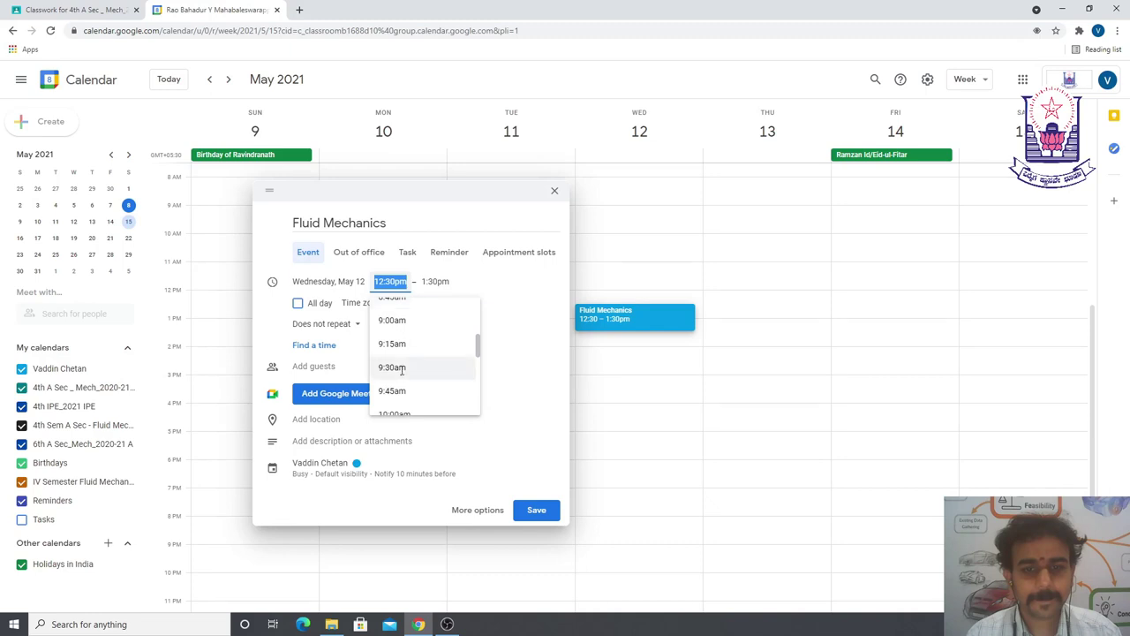
{"action": "left_click", "coordinate": [402, 369]}
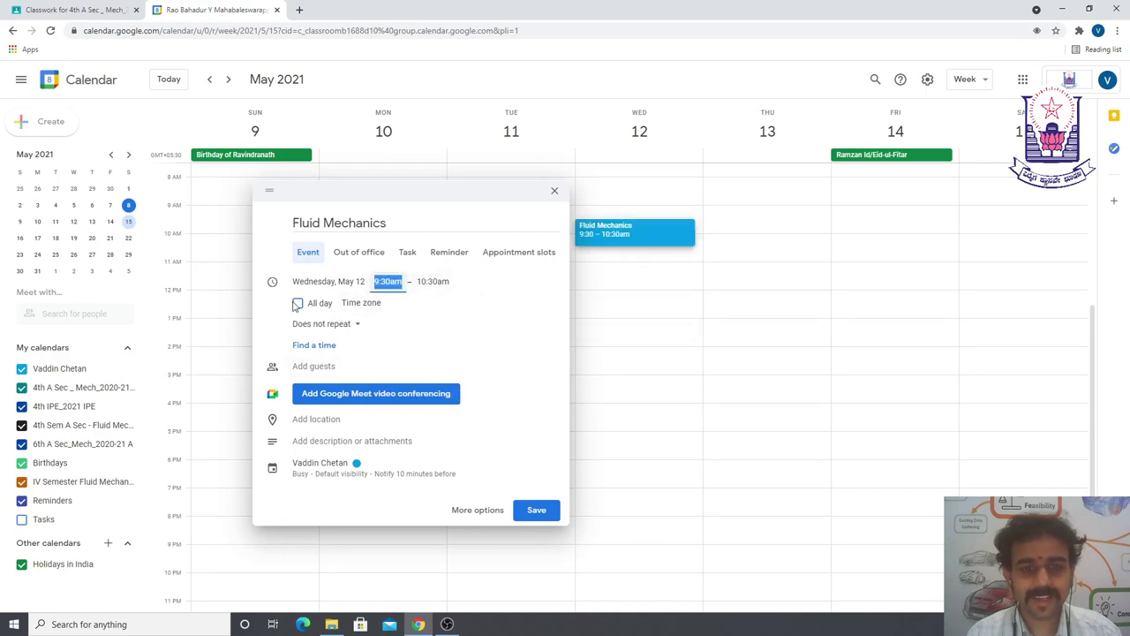
{"action": "left_click", "coordinate": [330, 324]}
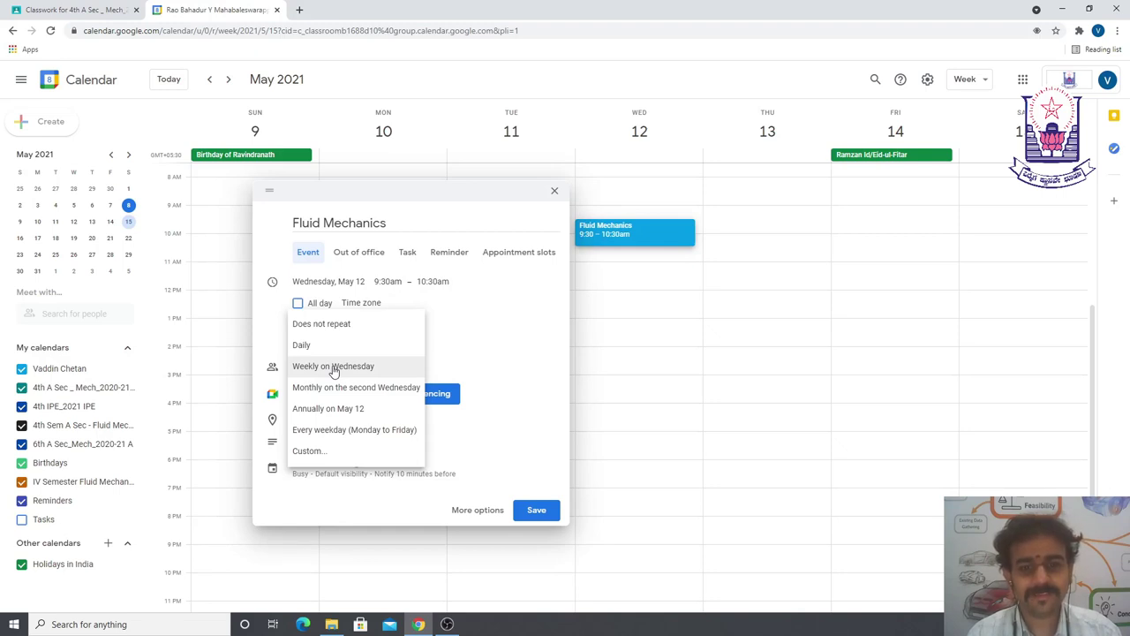
- Make the Fluid Mechanics event repeat weekly on Wednesday
{"action": "left_click", "coordinate": [334, 367]}
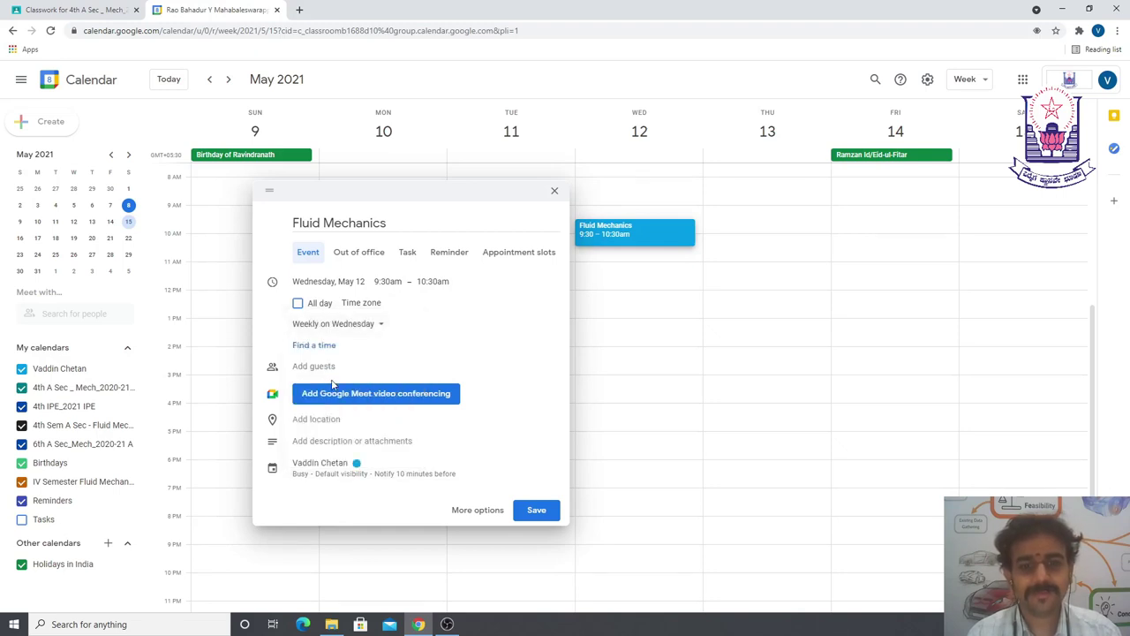
{"action": "left_click", "coordinate": [352, 327]}
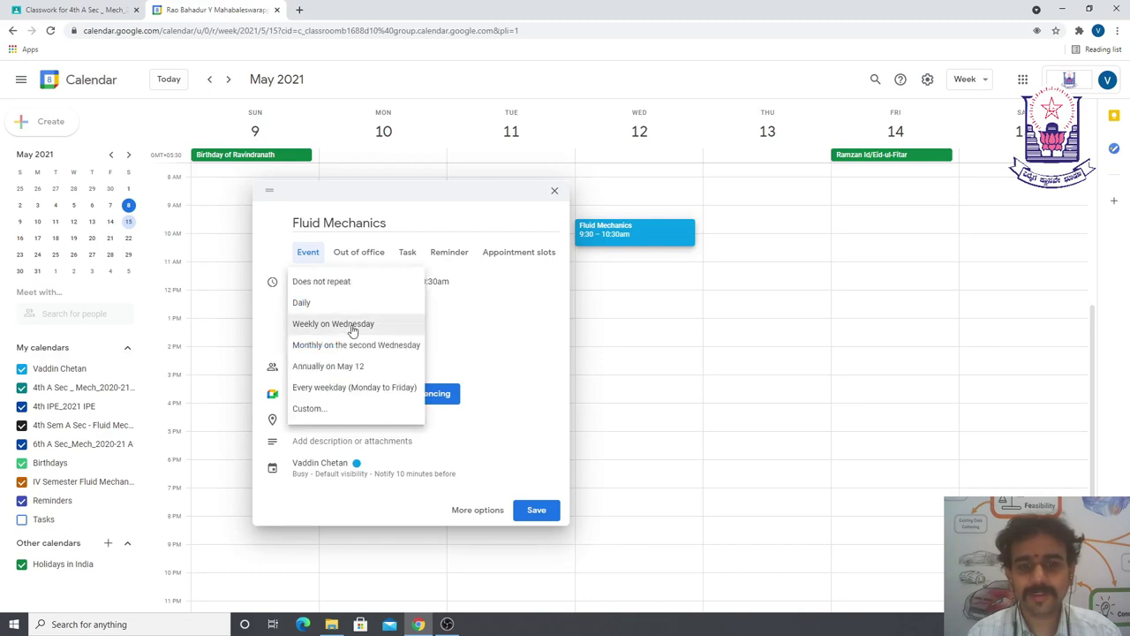
{"action": "left_click", "coordinate": [352, 327]}
- Invite the 4th A Sec _ Mech_2020-21 A calendar as guest and save the event
{"action": "left_click", "coordinate": [329, 366]}
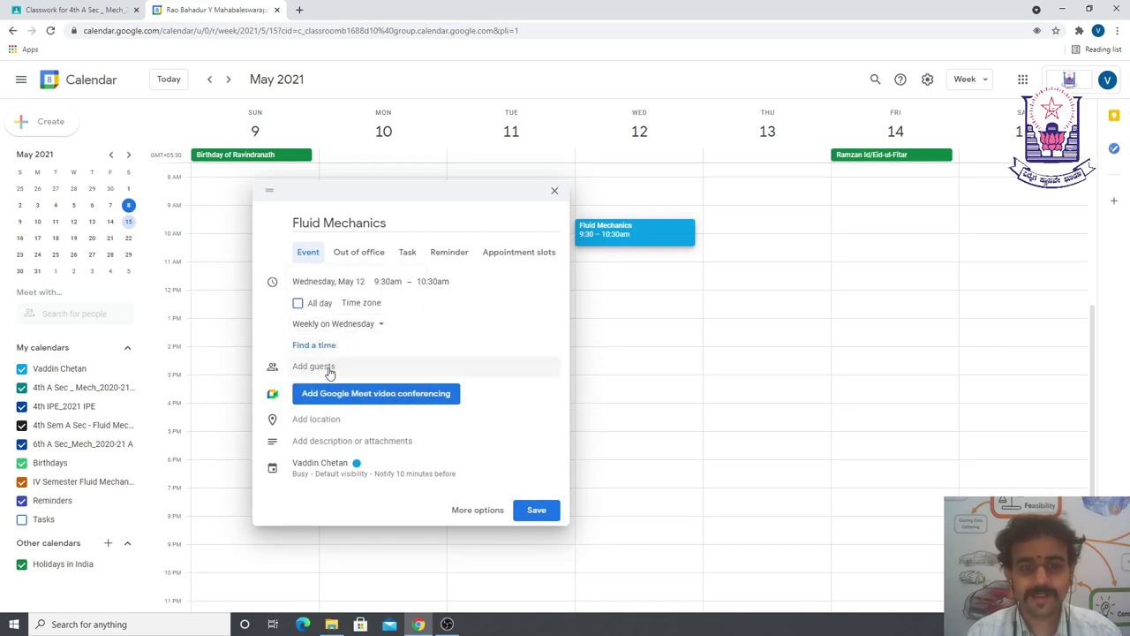
{"action": "type", "text": "4y"}
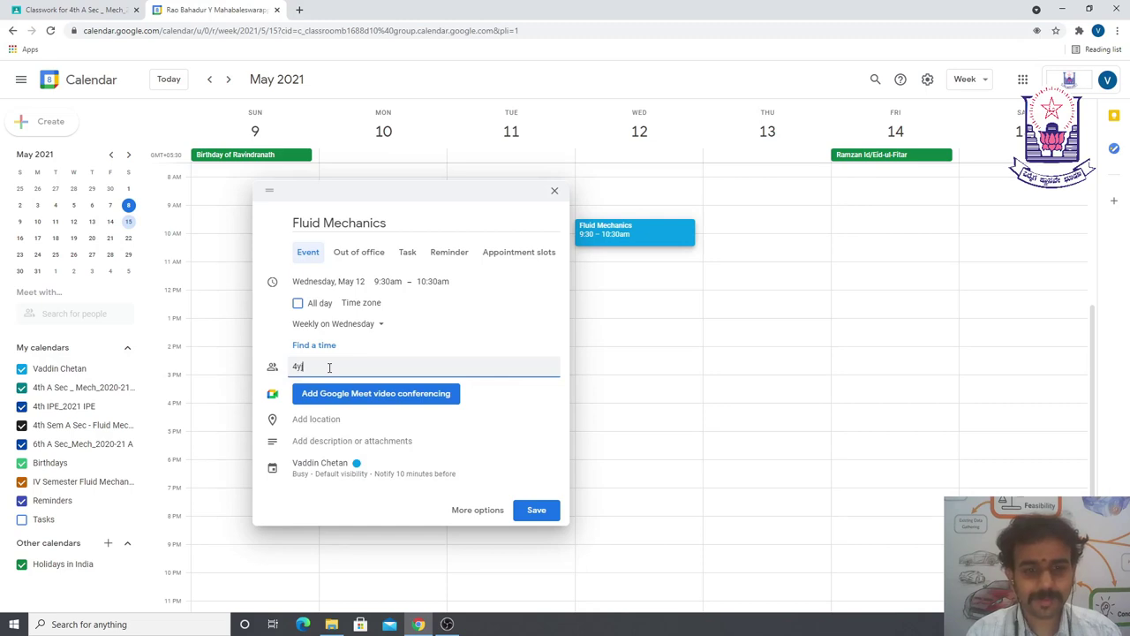
{"action": "key", "text": "BackSpace"}
{"action": "type", "text": "th"}
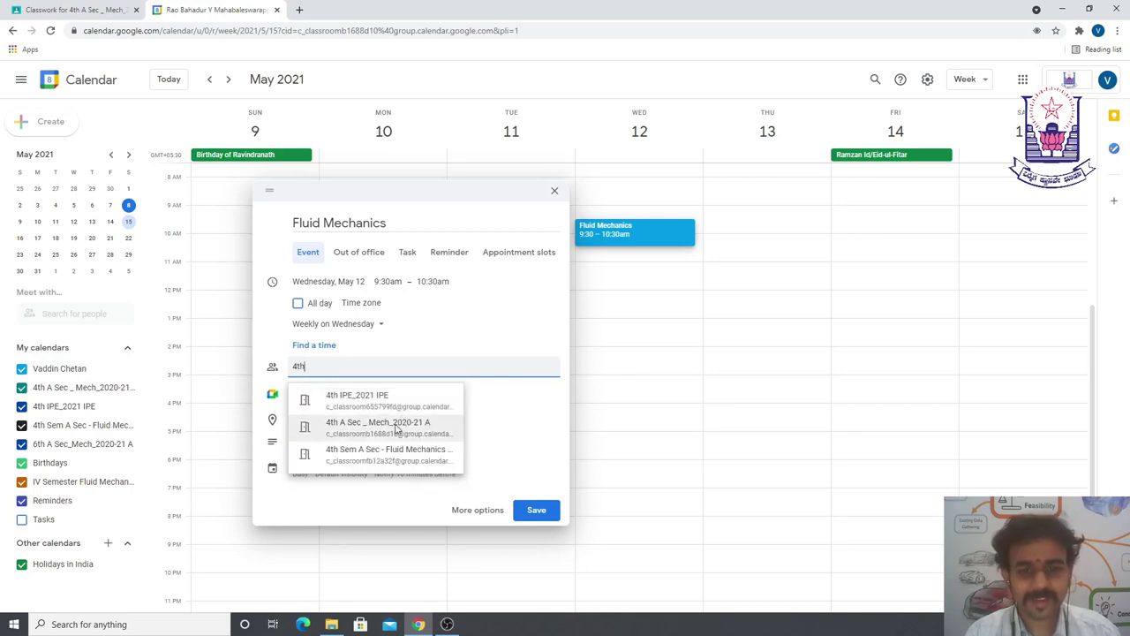
{"action": "left_click", "coordinate": [397, 428]}
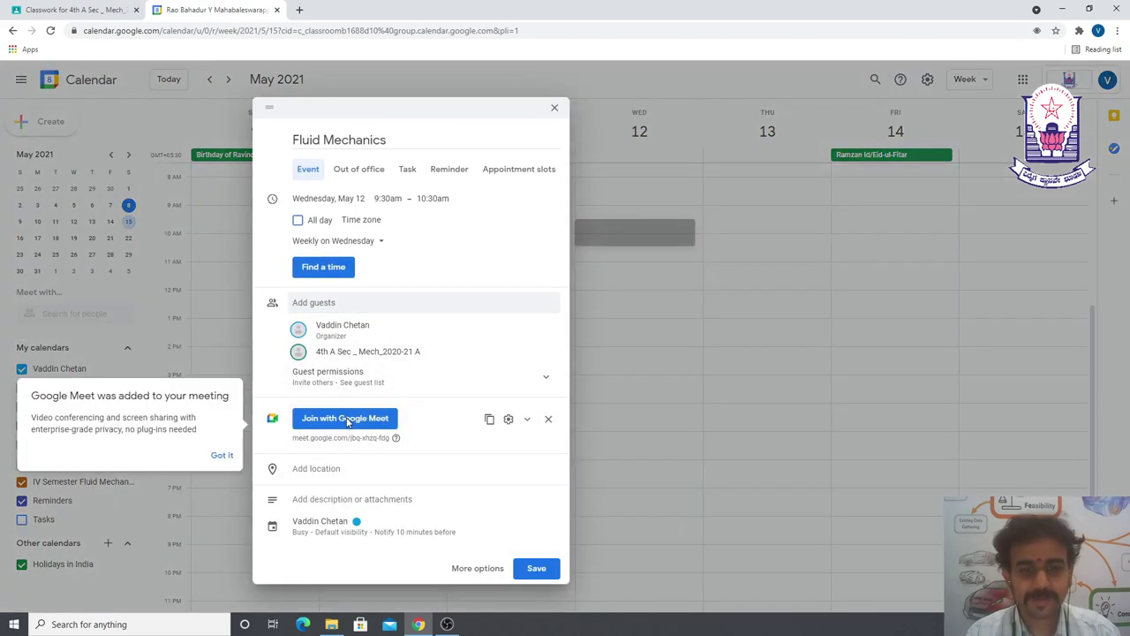
{"action": "left_click", "coordinate": [218, 460]}
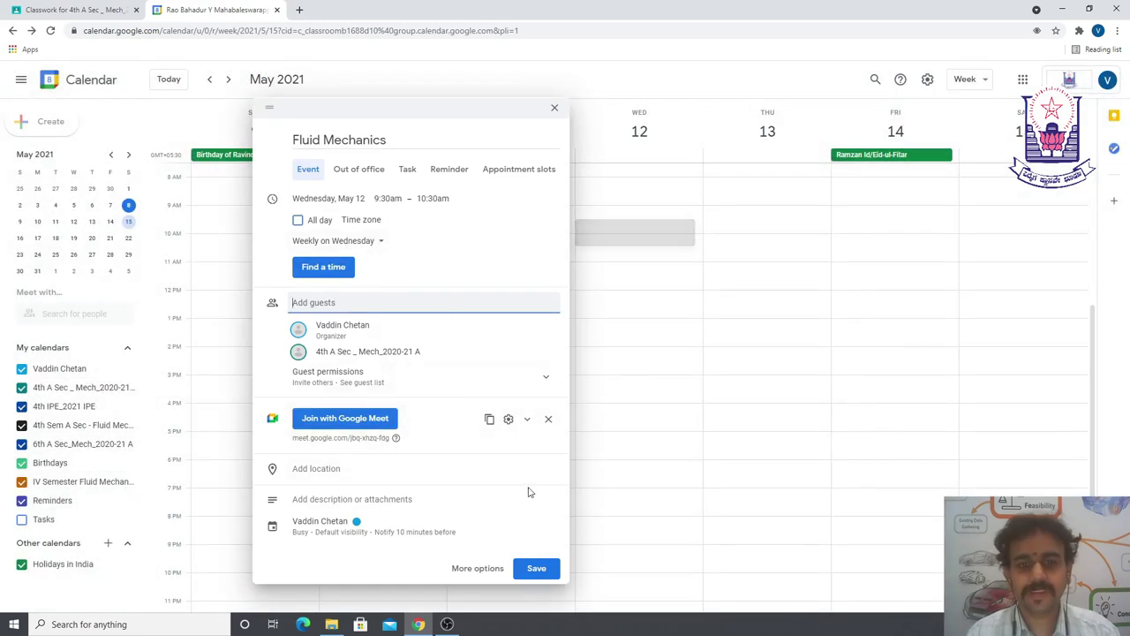
{"action": "left_click", "coordinate": [538, 569]}
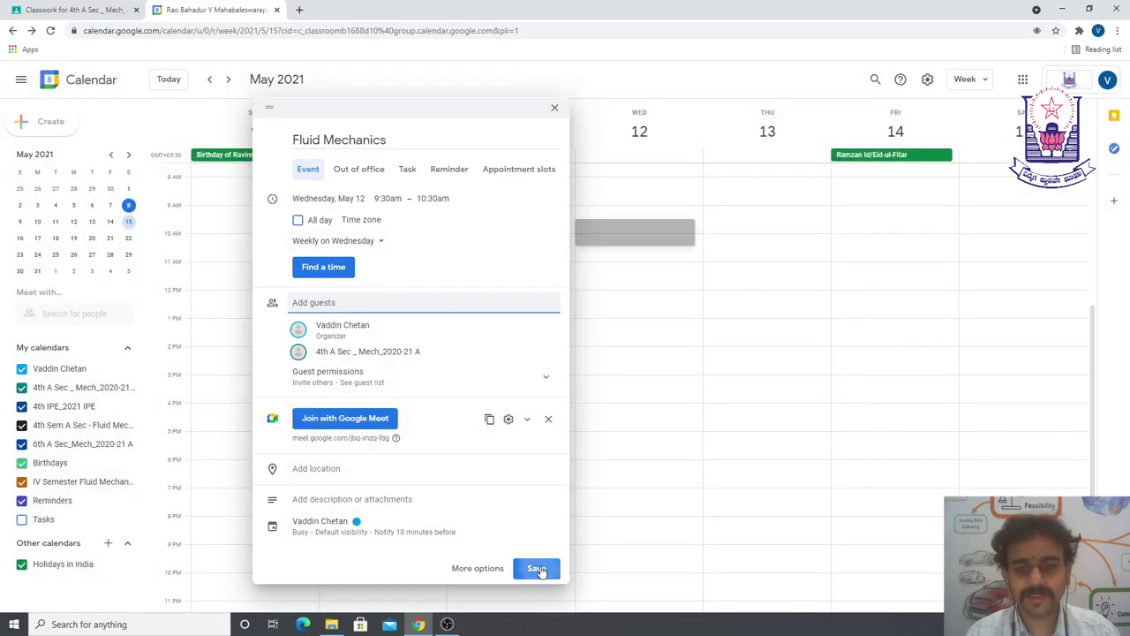
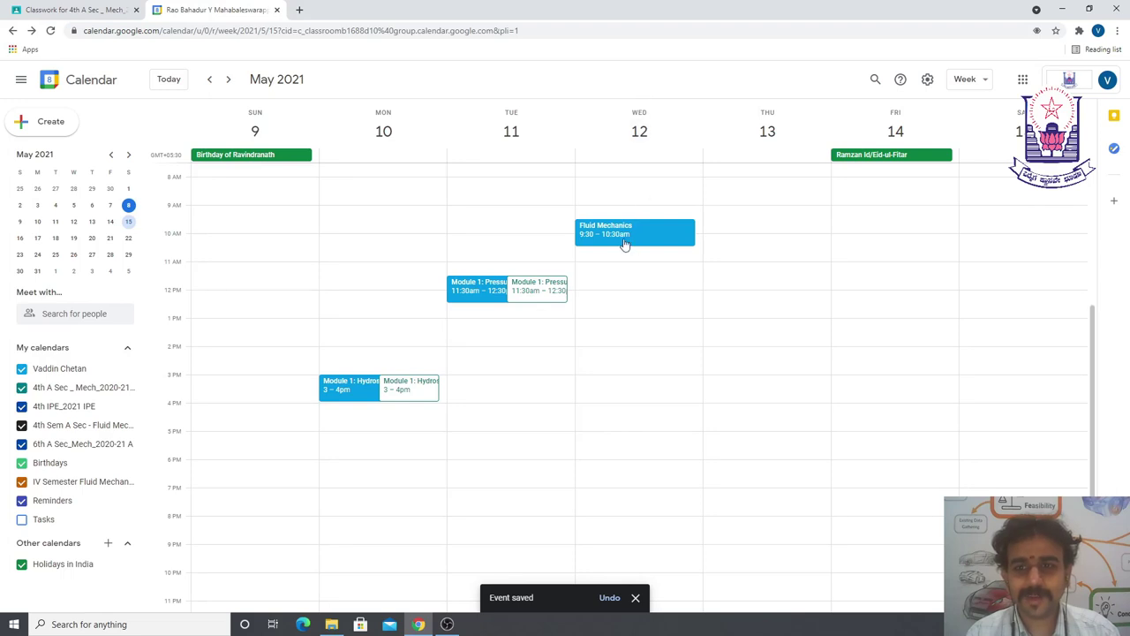
- Advance the calendar to the week of May 16–22
{"action": "left_click", "coordinate": [228, 79]}
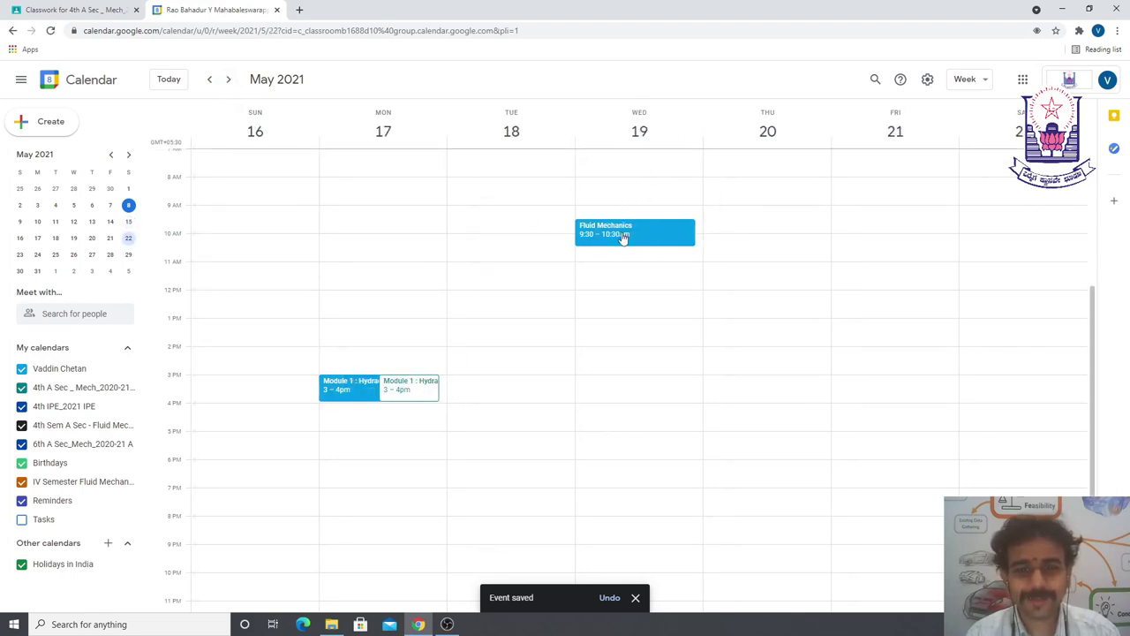
{"action": "left_click", "coordinate": [230, 79]}
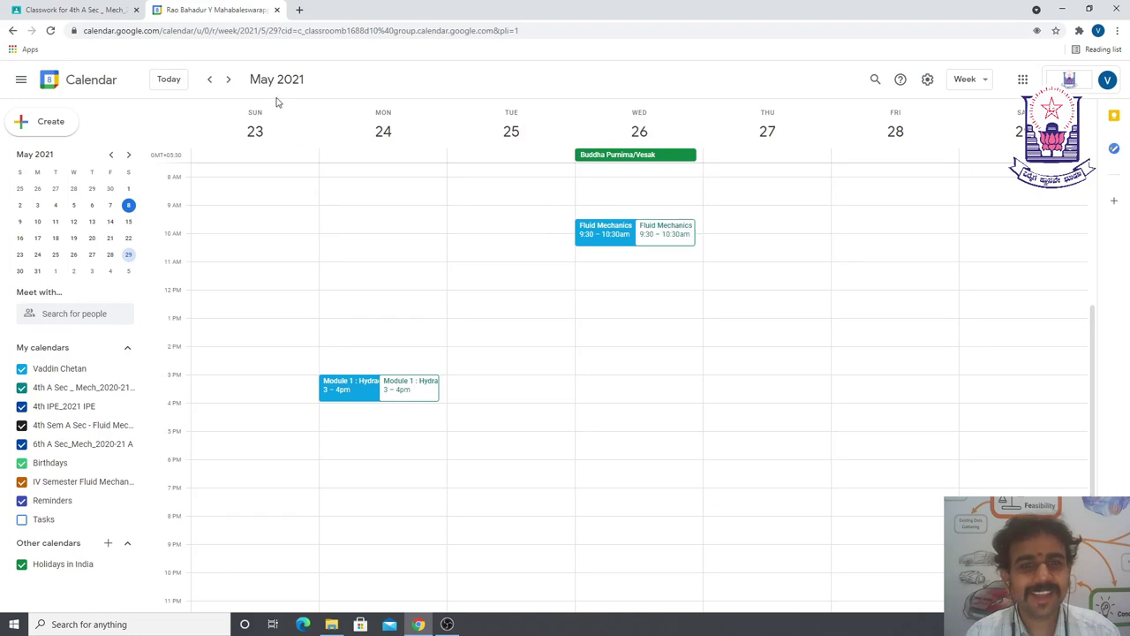
{"action": "left_click", "coordinate": [209, 79]}
{"action": "left_click", "coordinate": [210, 80]}
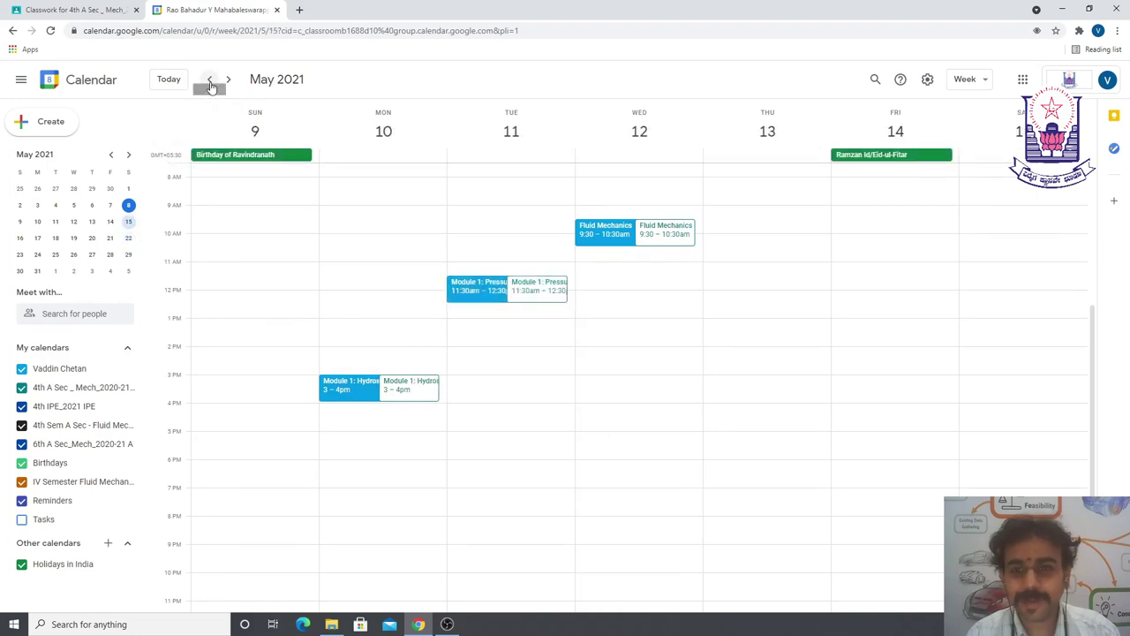
{"action": "left_click", "coordinate": [209, 79]}
{"action": "left_click", "coordinate": [228, 79]}
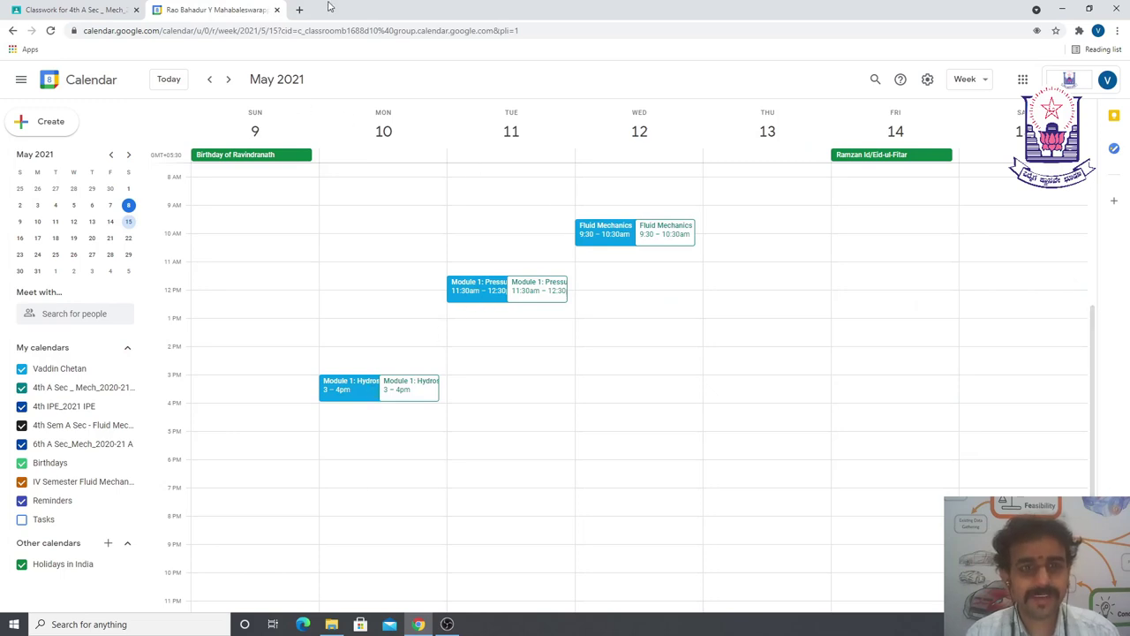
{"action": "left_click", "coordinate": [299, 10]}
{"action": "type", "text": "meet.google"}
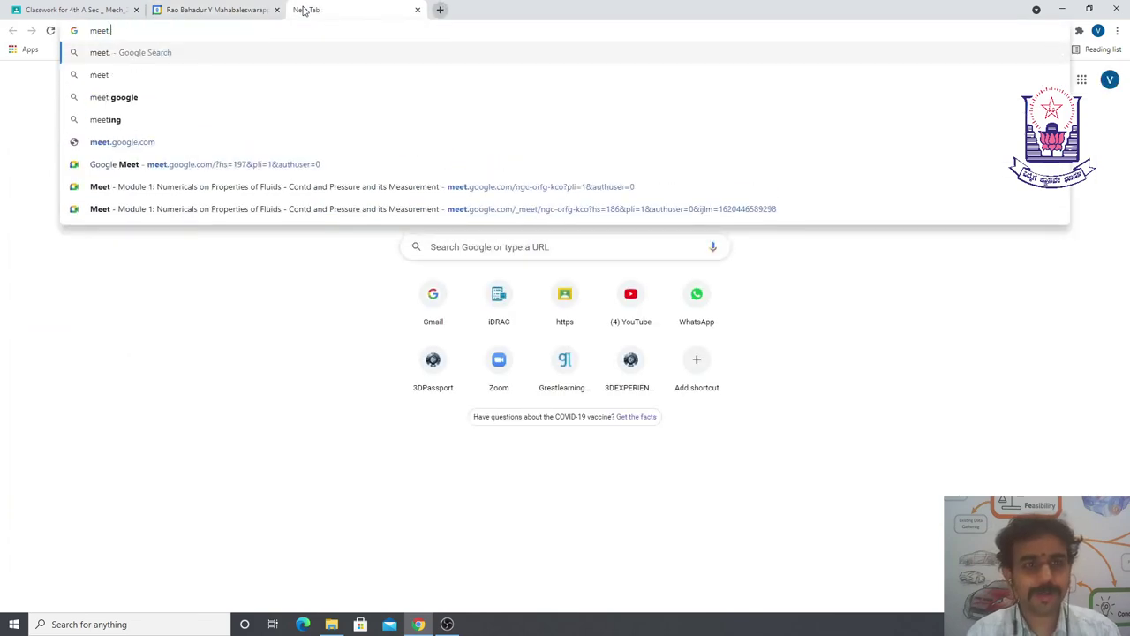
{"action": "key", "text": "Return"}
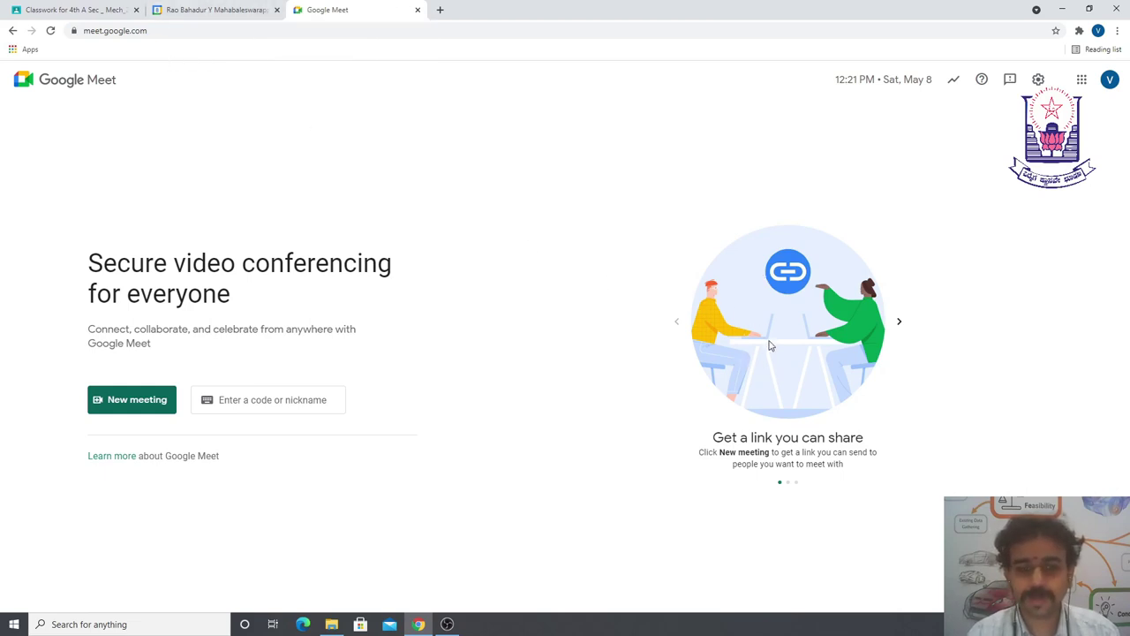
{"action": "middle_click", "coordinate": [381, 9]}
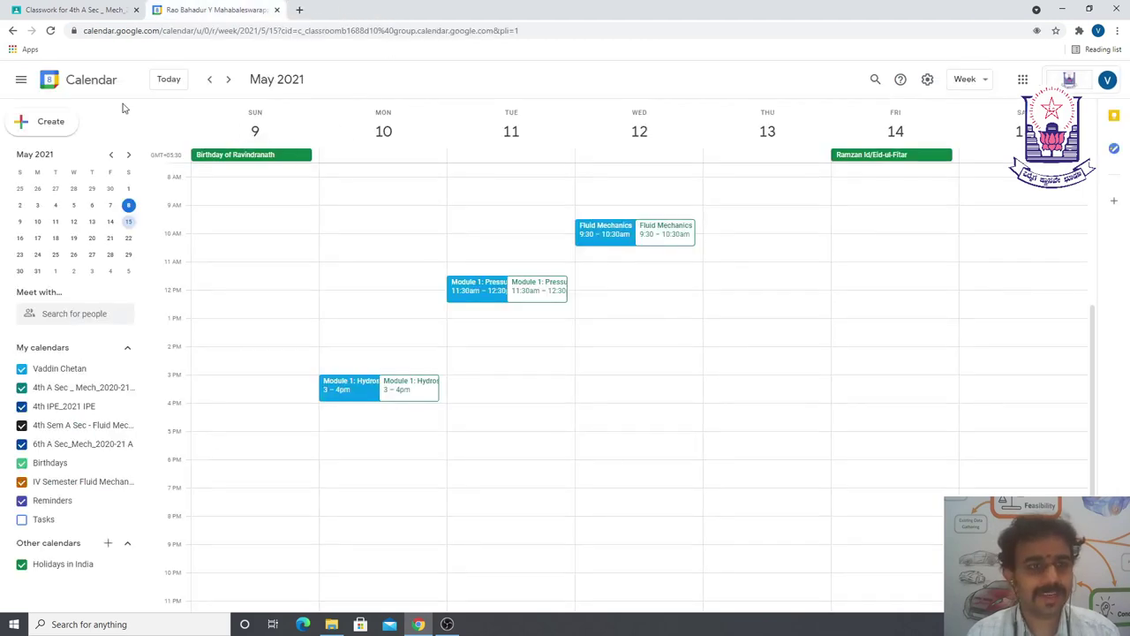
- Create an event on Saturday, May 8, 12:25–1:25pm with Google Meet conferencing and save it
{"action": "left_click", "coordinate": [1017, 311]}
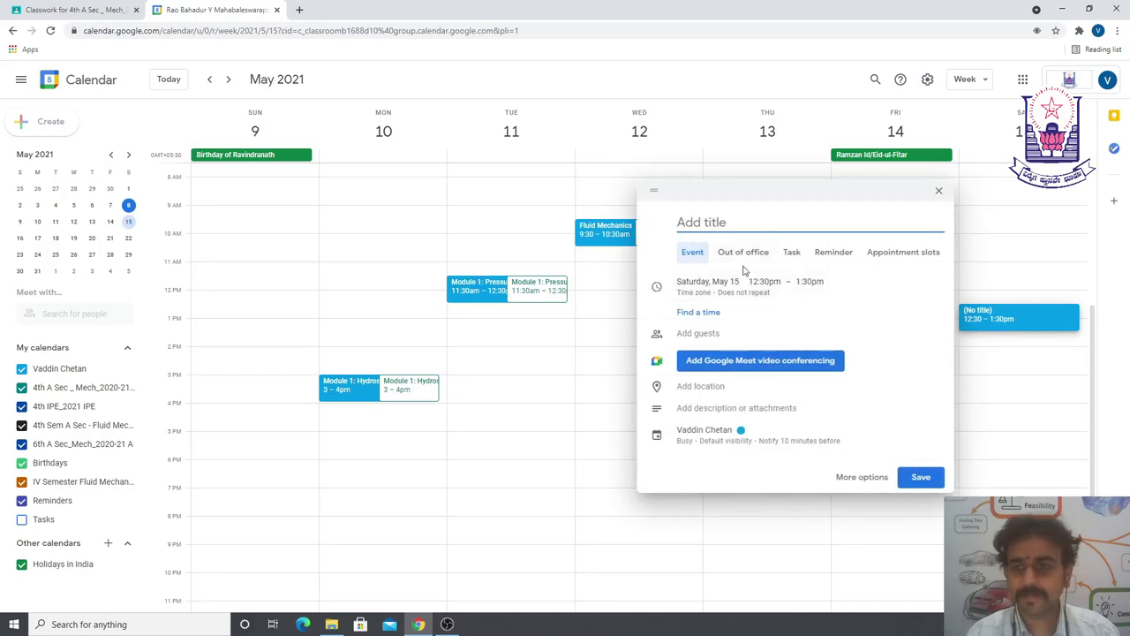
{"action": "left_click", "coordinate": [709, 284]}
{"action": "left_click", "coordinate": [706, 280]}
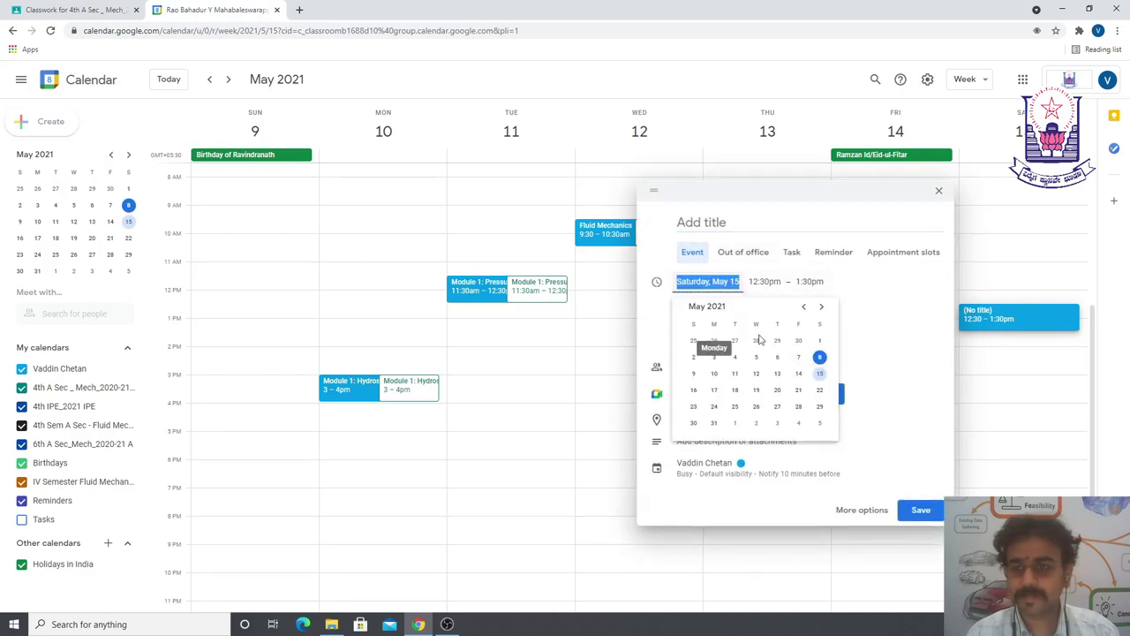
{"action": "left_click", "coordinate": [818, 363]}
{"action": "left_click", "coordinate": [760, 282]}
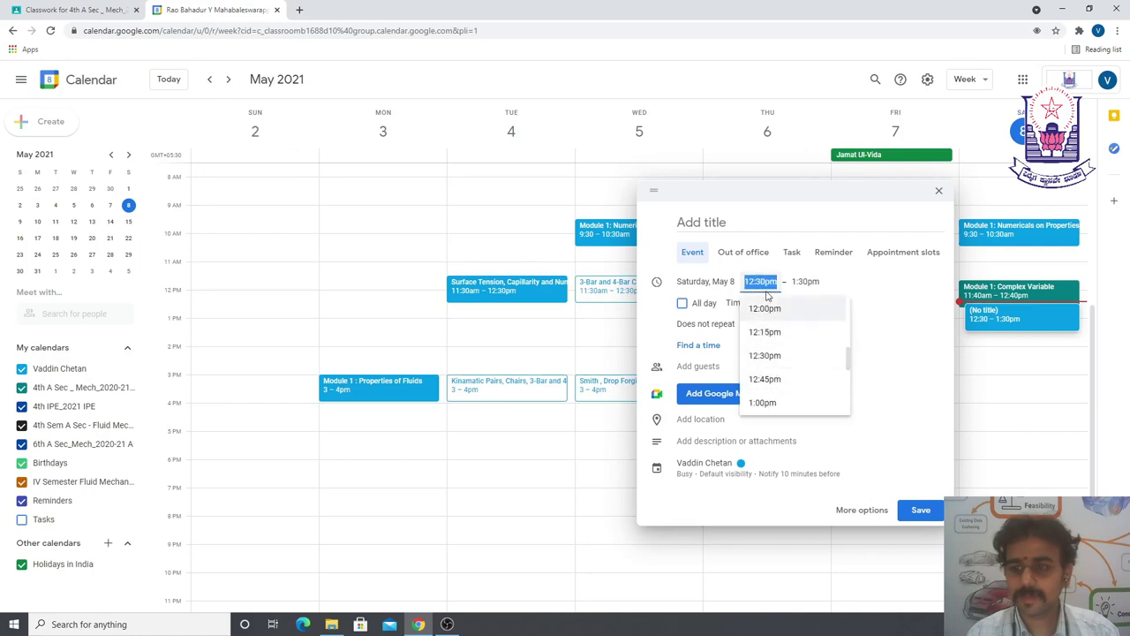
{"action": "left_click", "coordinate": [761, 282]}
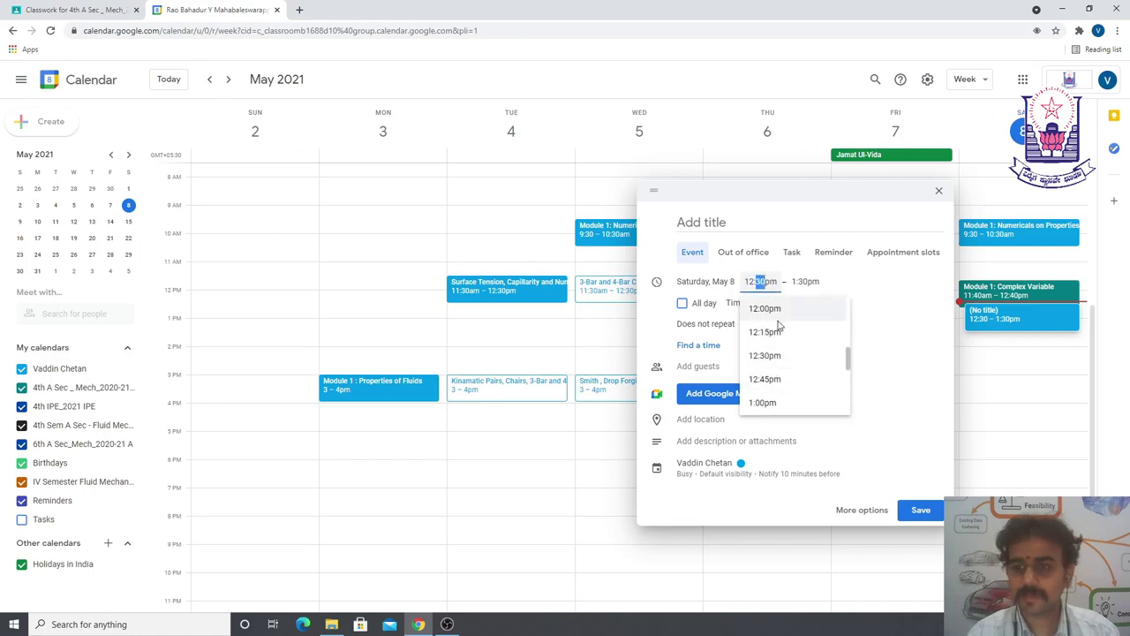
{"action": "type", "text": "25"}
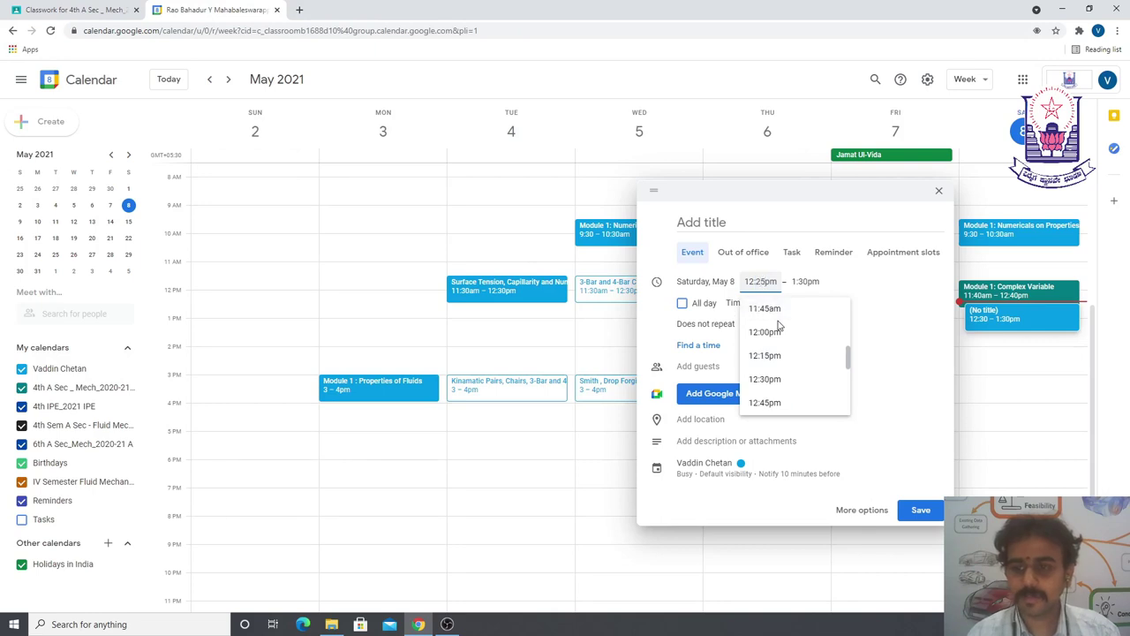
{"action": "key", "text": "Tab"}
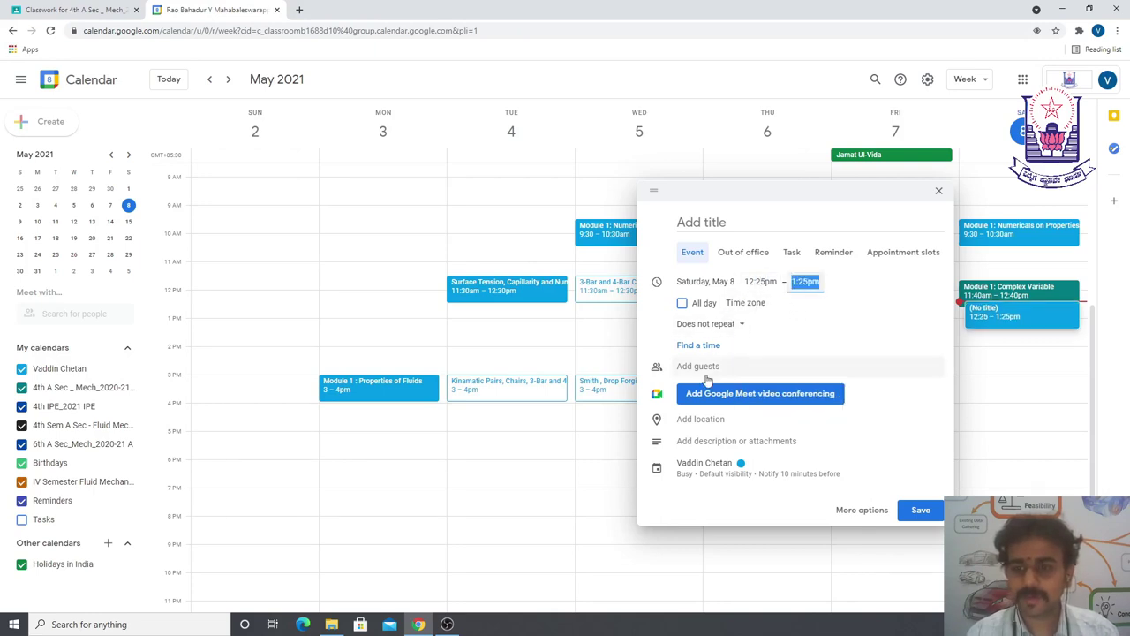
{"action": "left_click", "coordinate": [744, 397]}
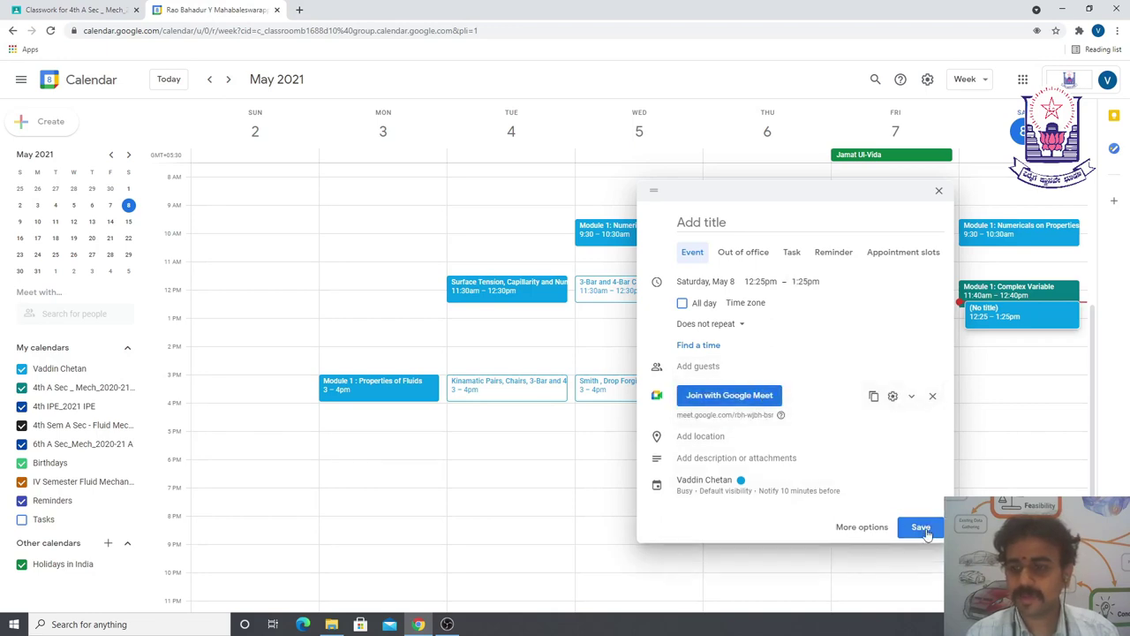
{"action": "left_click", "coordinate": [920, 528]}
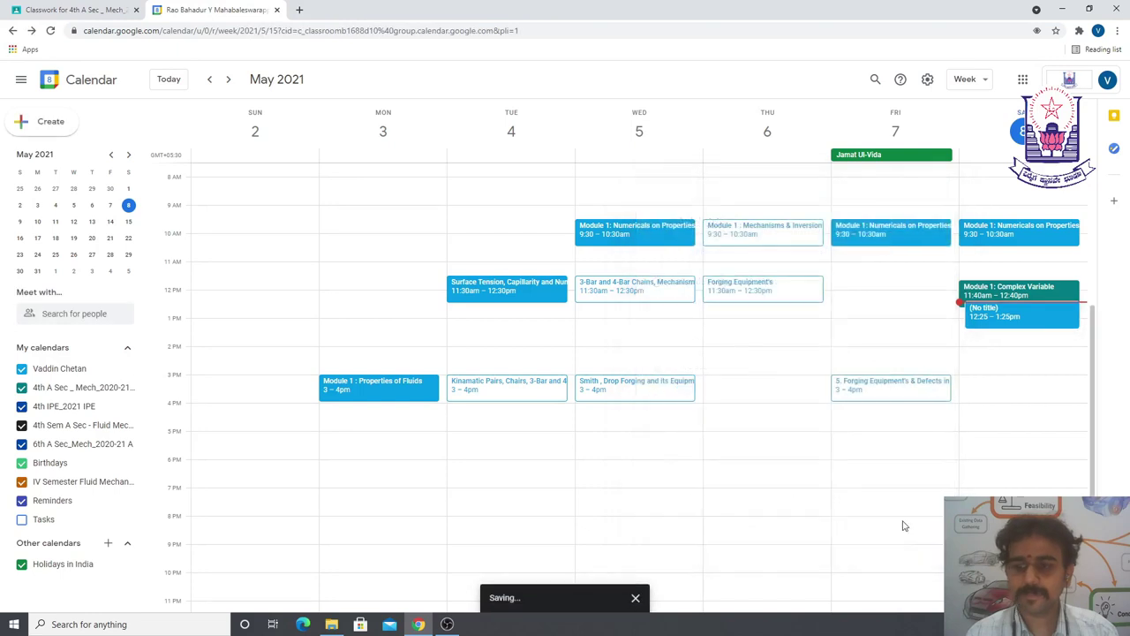
- Retitle the event 'Test Meeting' and save it
{"action": "left_click", "coordinate": [1016, 320]}
{"action": "left_click", "coordinate": [838, 259]}
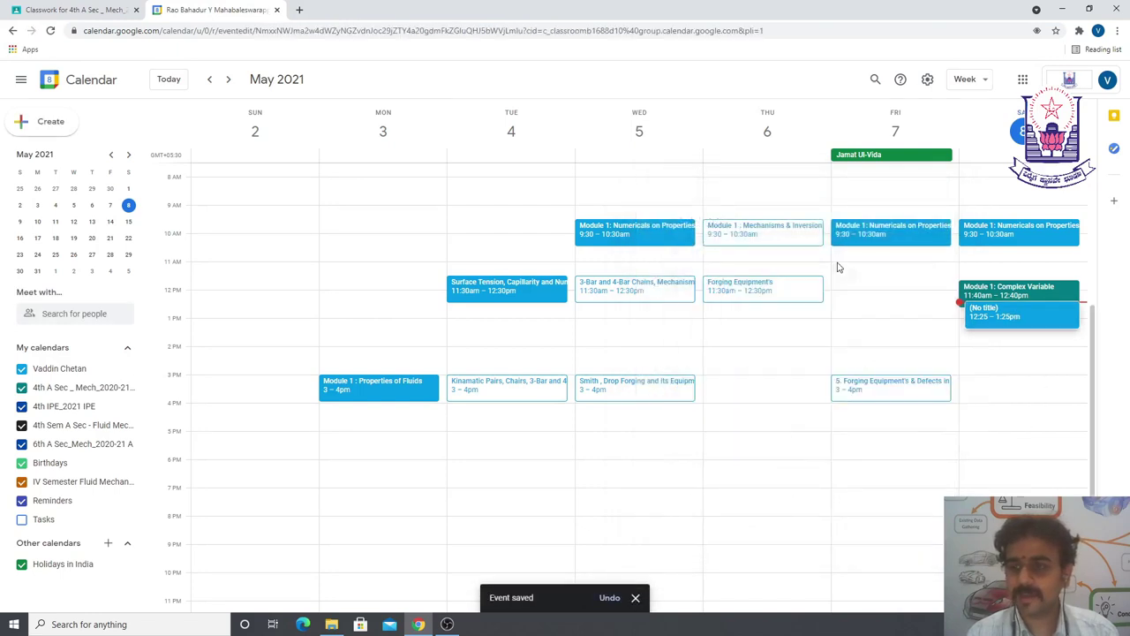
{"action": "left_click", "coordinate": [88, 84]}
{"action": "type", "text": "Test Meeting"}
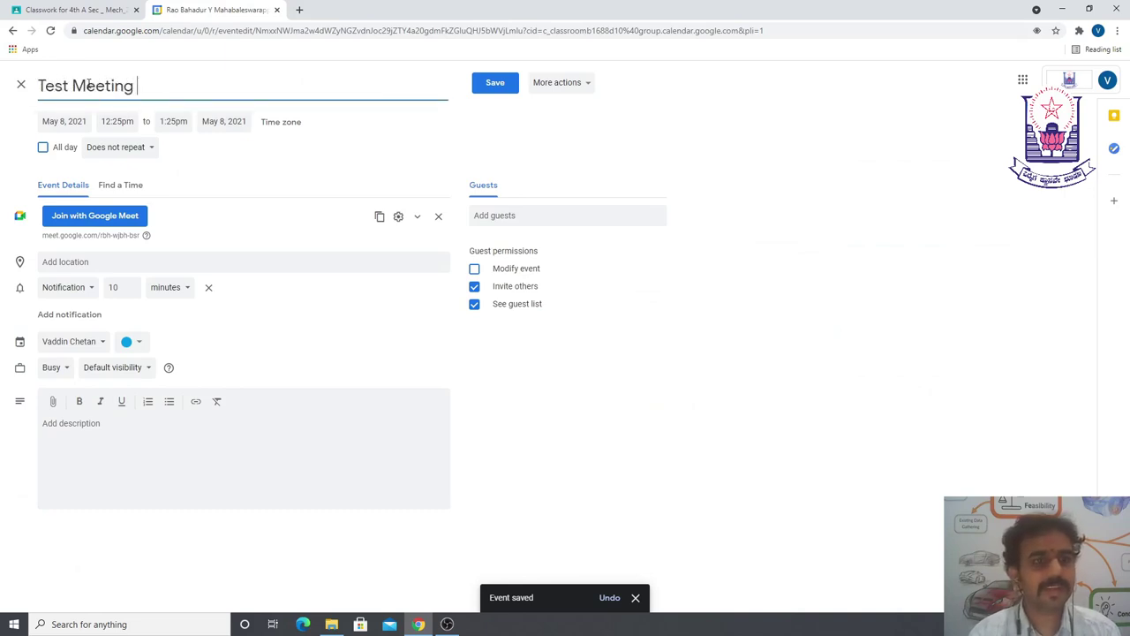
{"action": "left_click", "coordinate": [484, 85]}
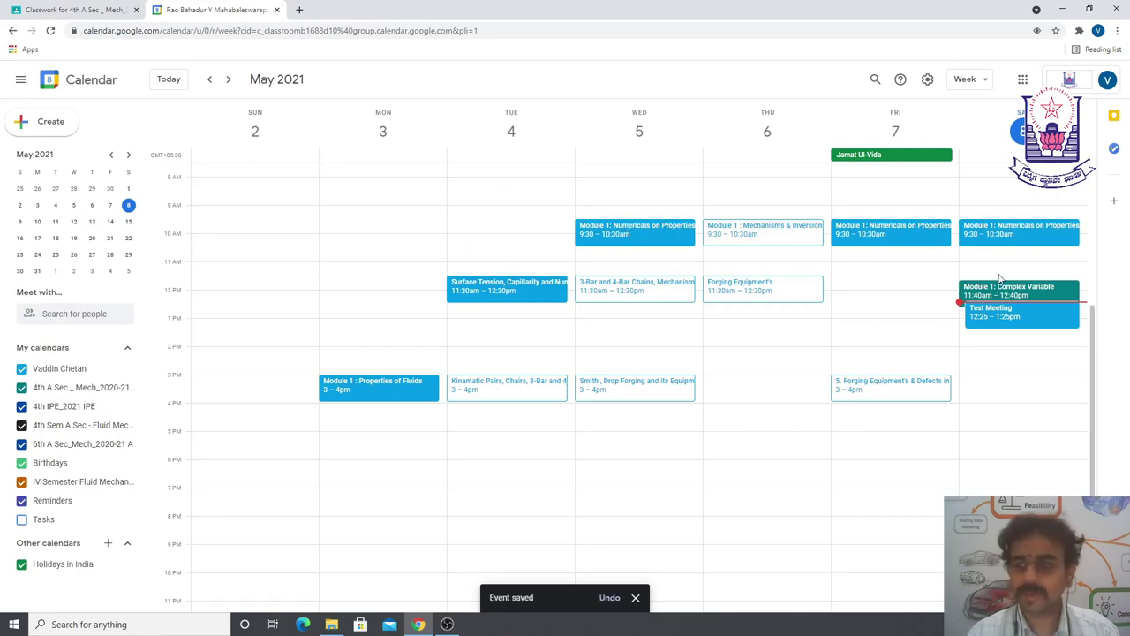
{"action": "key", "text": "ctrl+t"}
{"action": "type", "text": "mee"}
{"action": "key", "text": "Return"}
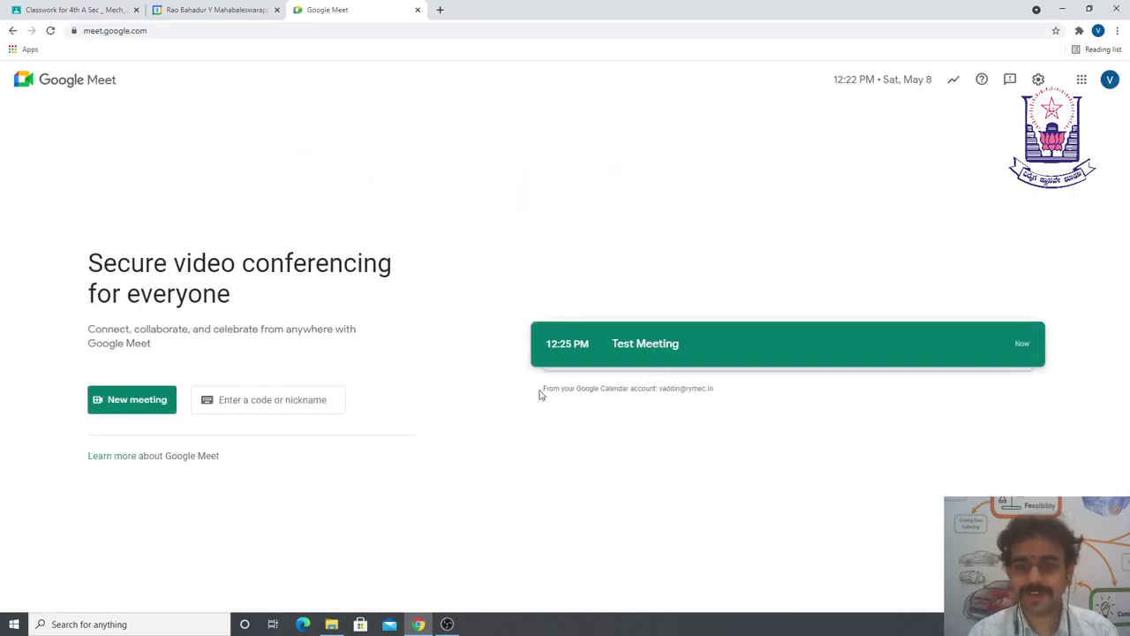
{"action": "left_click", "coordinate": [686, 345]}
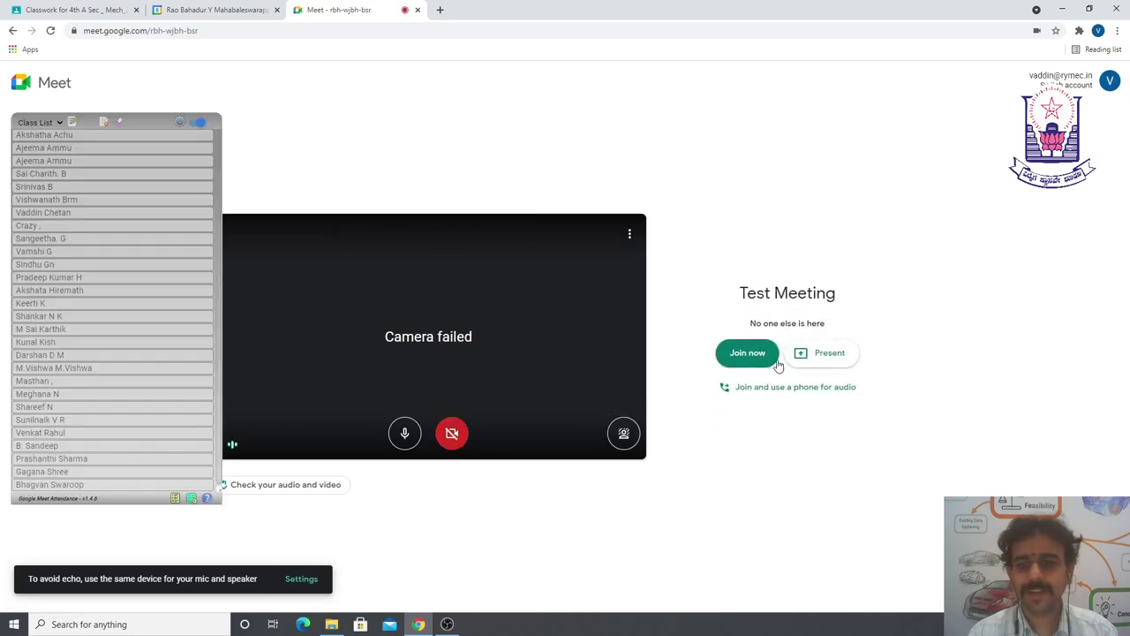
{"action": "left_click", "coordinate": [416, 10]}
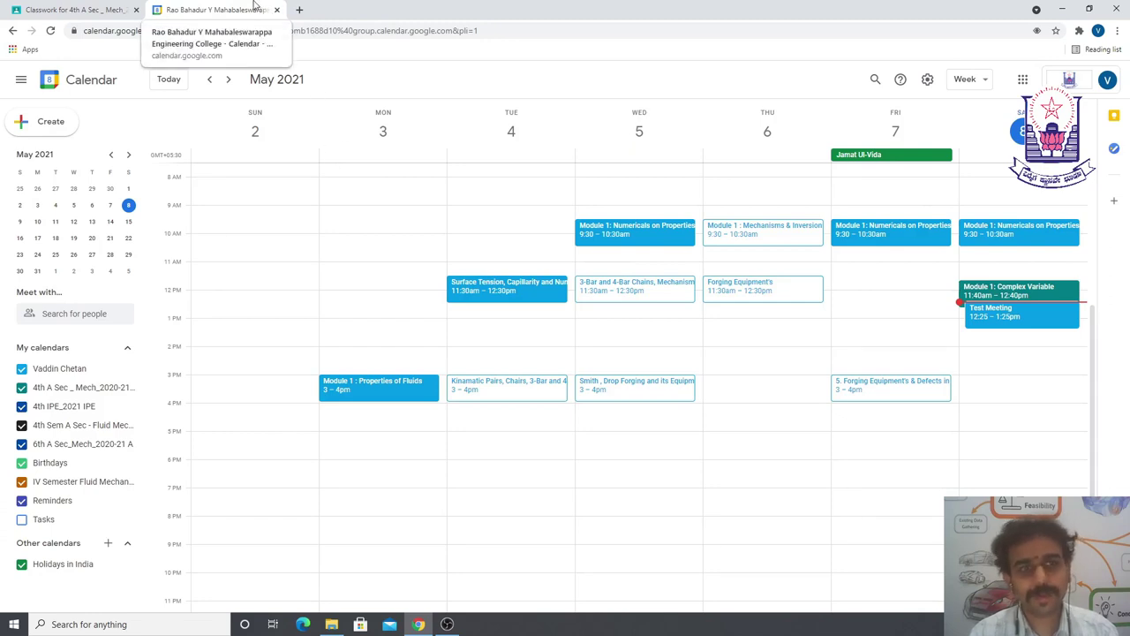
- Close the calendar tab and scroll through the Classwork topics and Fluid Mechanics posts
{"action": "left_click", "coordinate": [277, 10]}
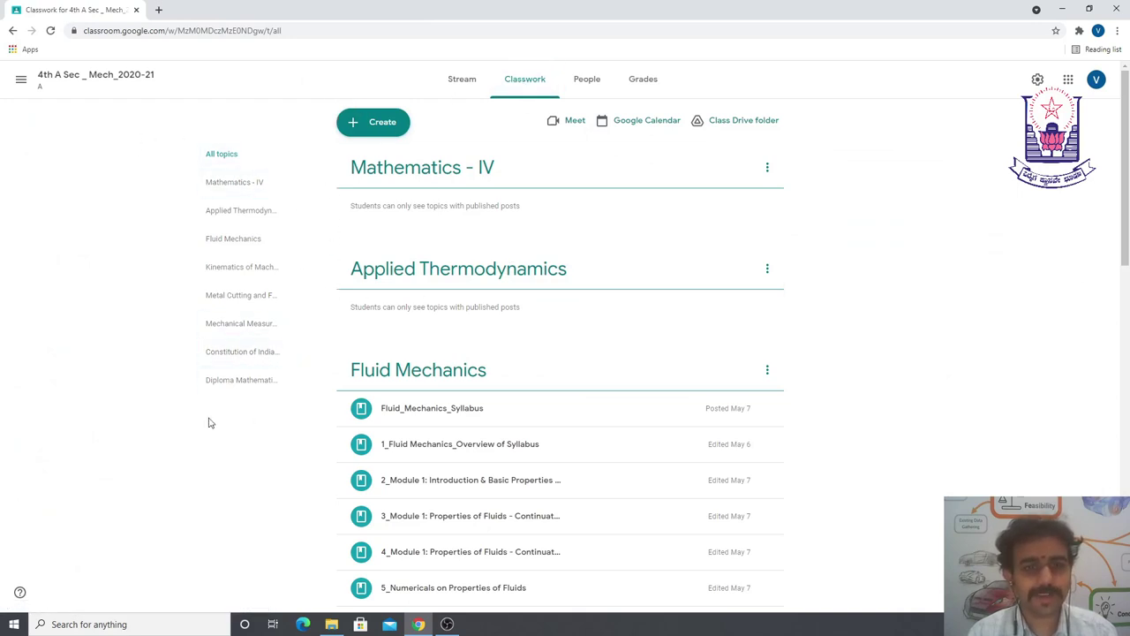
{"action": "scroll", "coordinate": [279, 153], "scroll_direction": "down", "scroll_amount": 1}
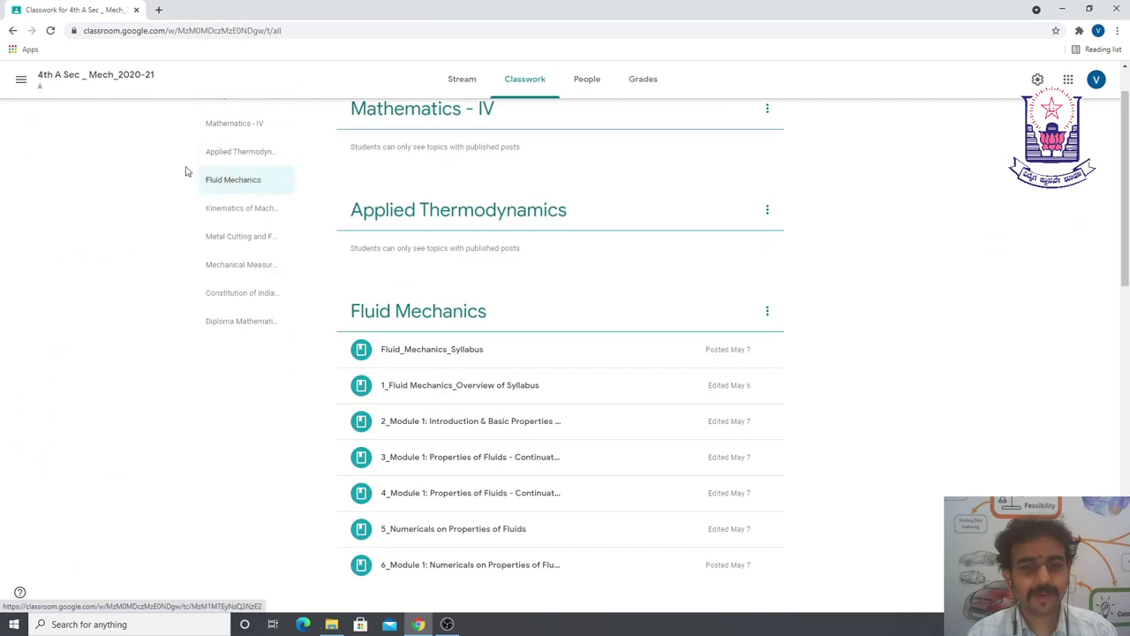
{"action": "scroll", "coordinate": [279, 158], "scroll_direction": "up", "scroll_amount": 1}
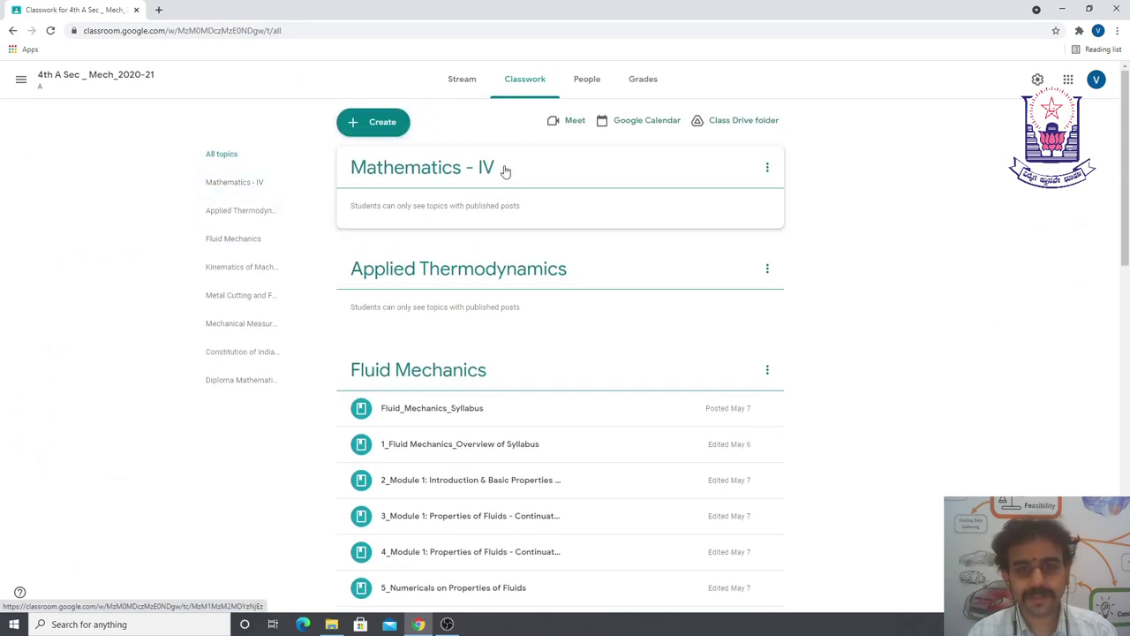
{"action": "scroll", "coordinate": [529, 247], "scroll_direction": "down", "scroll_amount": 3}
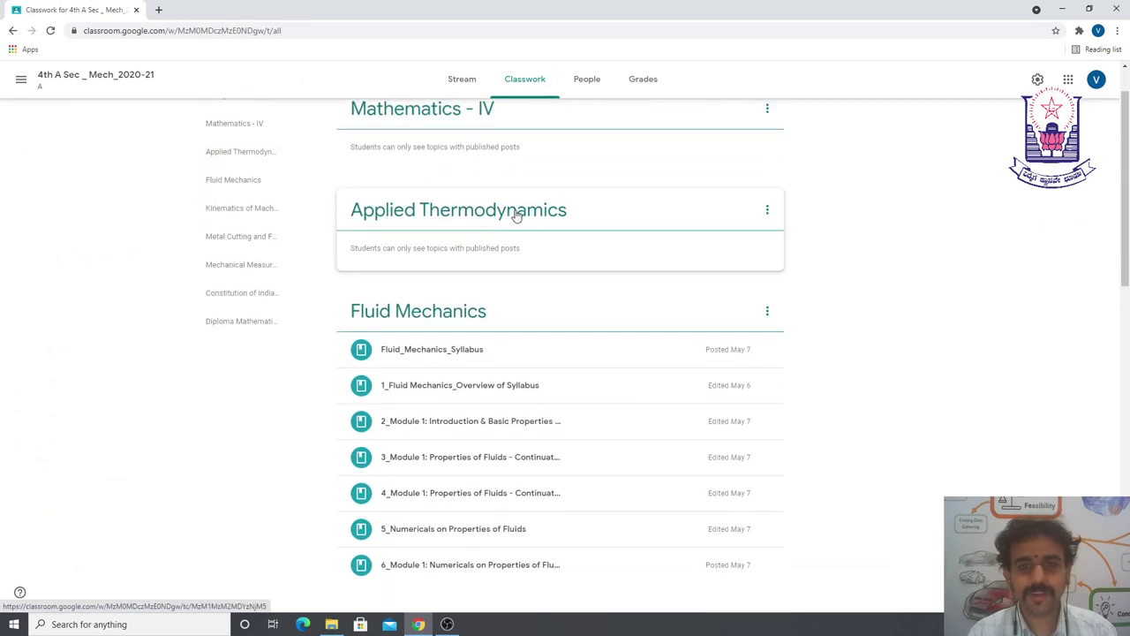
{"action": "scroll", "coordinate": [477, 238], "scroll_direction": "down", "scroll_amount": 5}
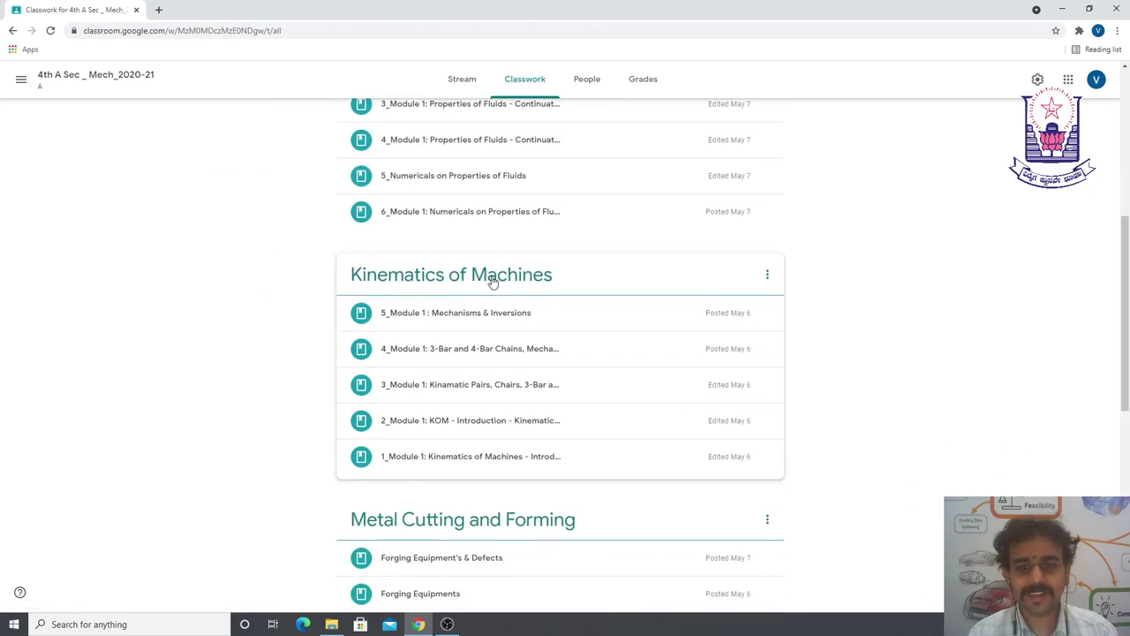
{"action": "scroll", "coordinate": [495, 287], "scroll_direction": "down", "scroll_amount": 5}
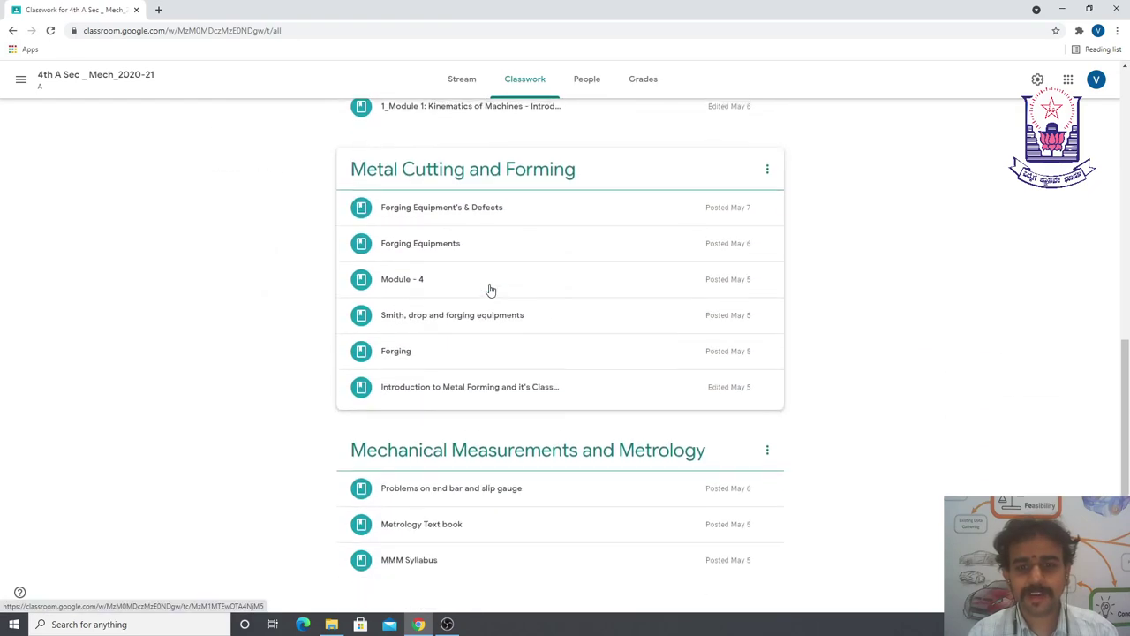
{"action": "scroll", "coordinate": [520, 448], "scroll_direction": "up", "scroll_amount": 12}
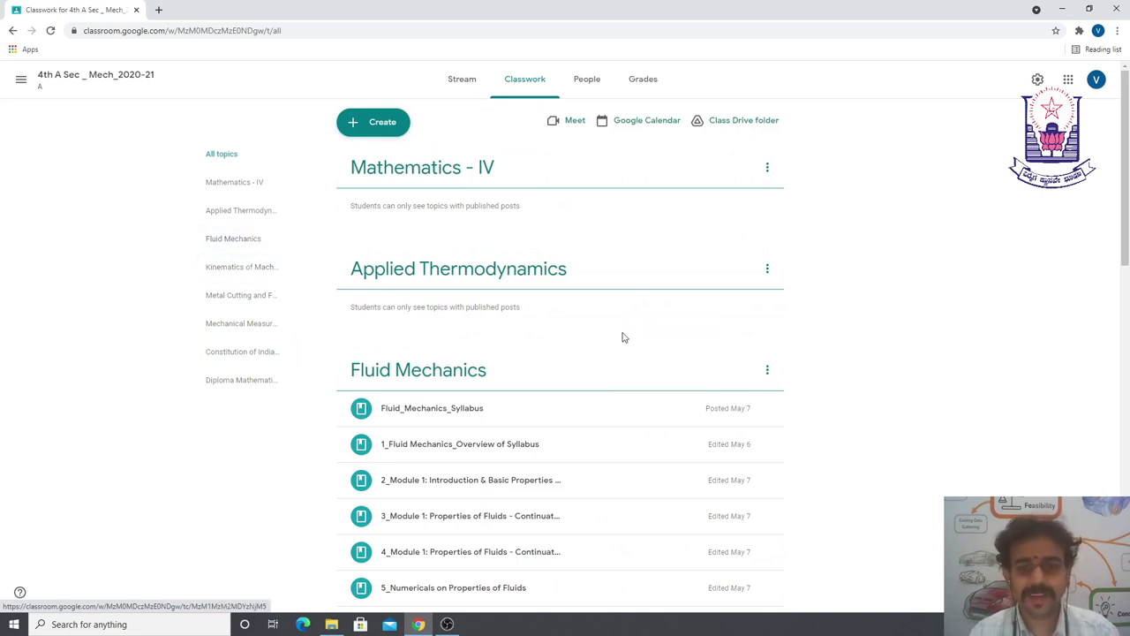
{"action": "scroll", "coordinate": [600, 353], "scroll_direction": "down", "scroll_amount": 2}
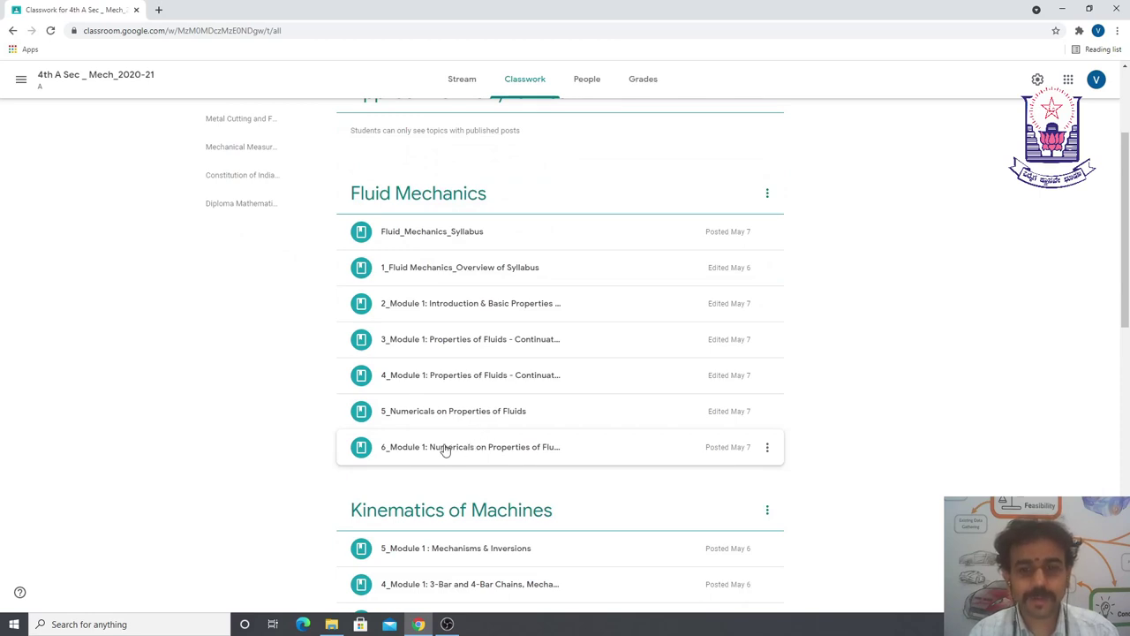
{"action": "scroll", "coordinate": [397, 415], "scroll_direction": "up", "scroll_amount": 2}
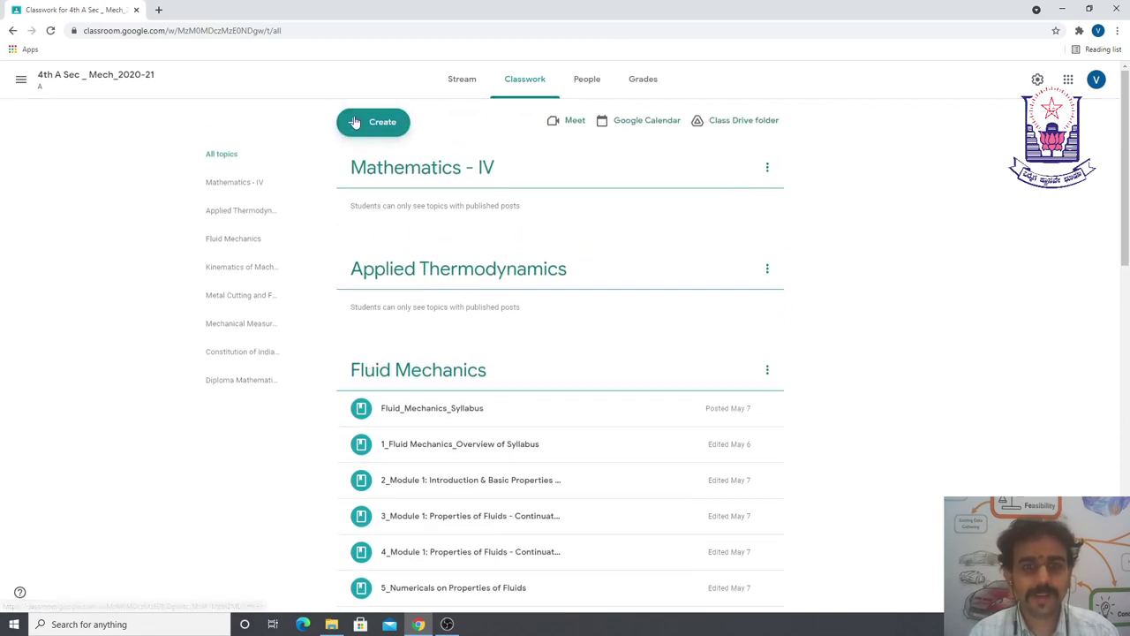
- Create a new material titled '7_Module 1: Numericals on Properties of Fluids and Pascal's Law'
{"action": "left_click", "coordinate": [354, 122]}
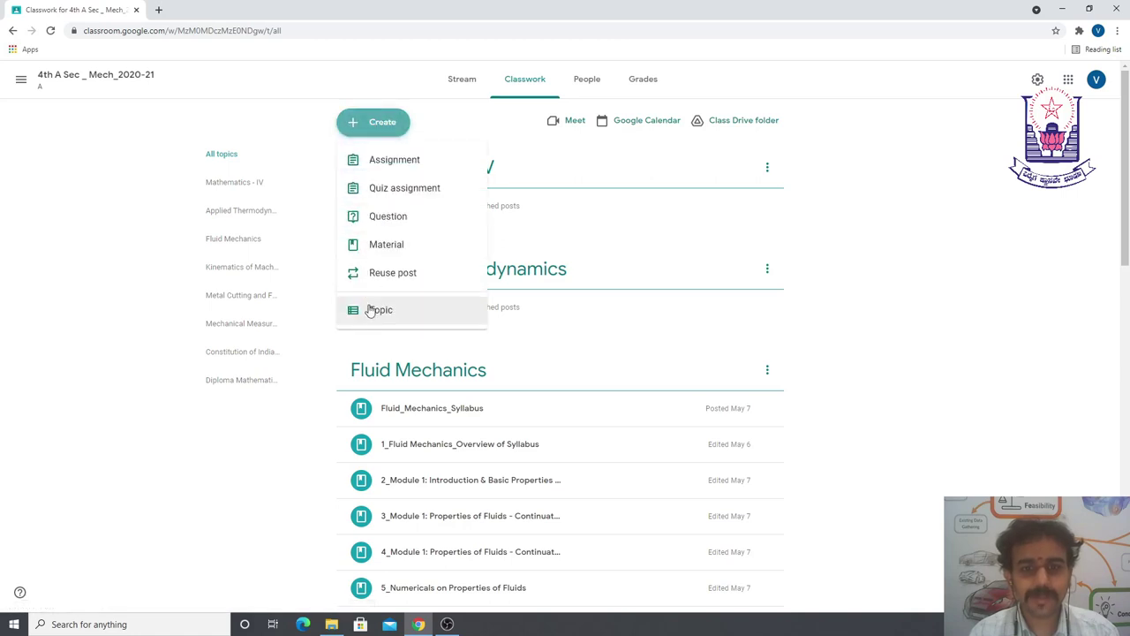
{"action": "left_click", "coordinate": [380, 244]}
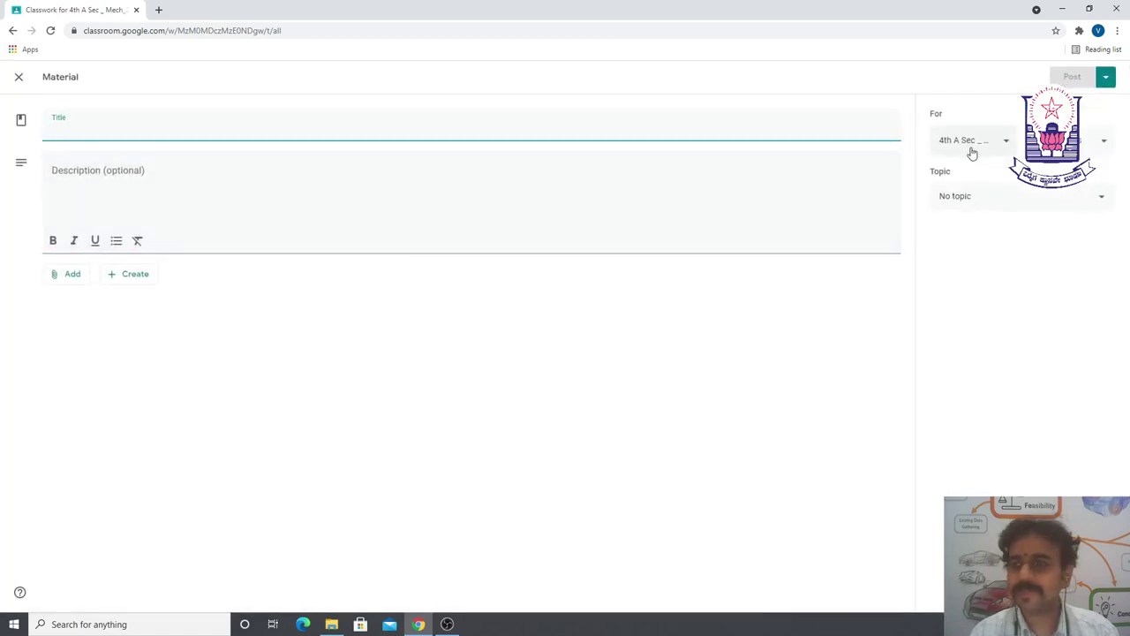
{"action": "type", "text": "Modu"}
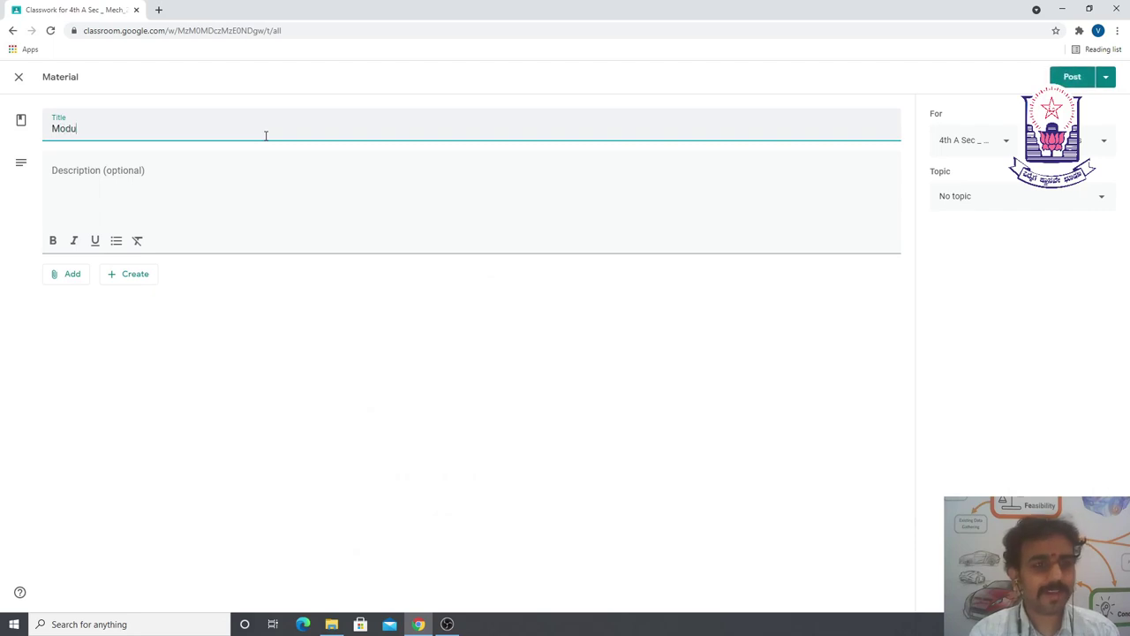
{"action": "key", "text": "ctrl+a"}
{"action": "type", "text": "7_Module 1"}
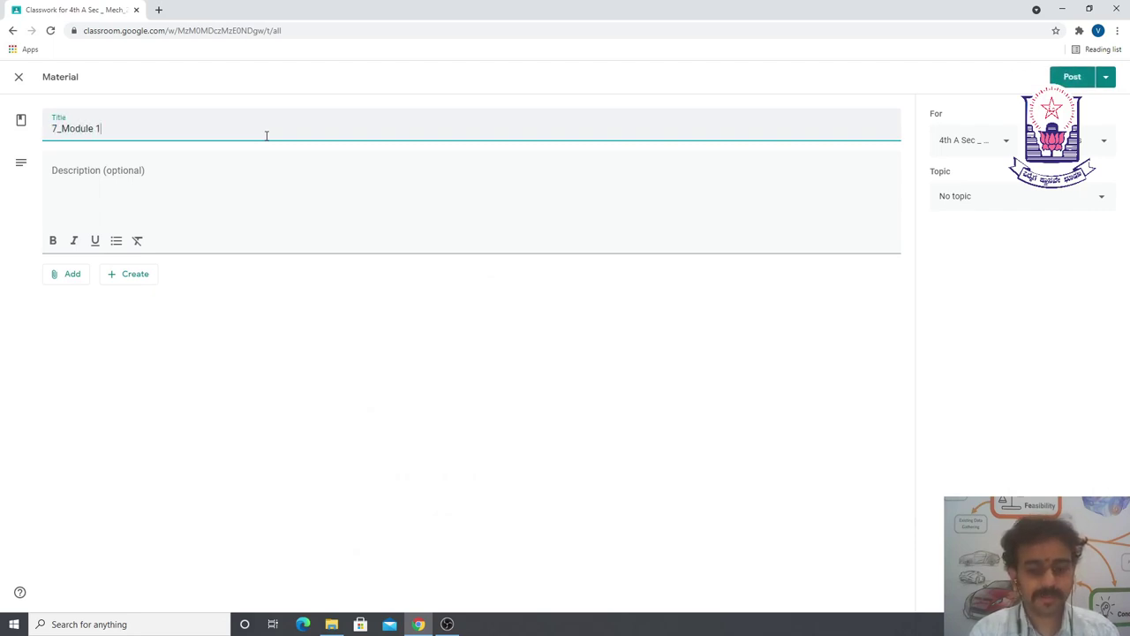
{"action": "type", "text": ": Nu"}
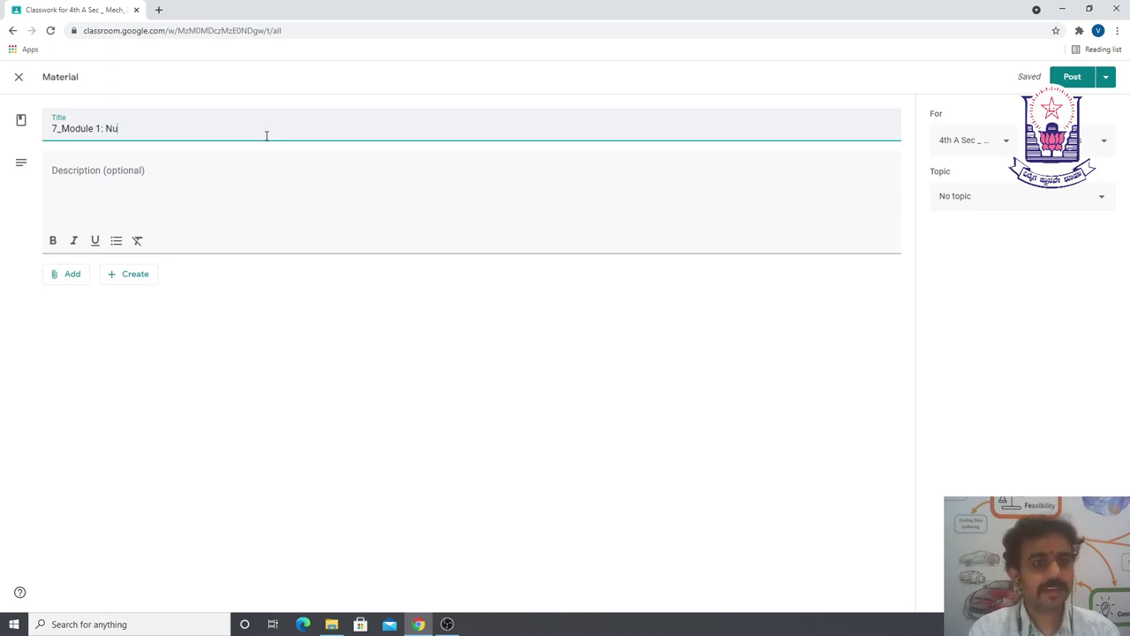
{"action": "type", "text": "mericals on "}
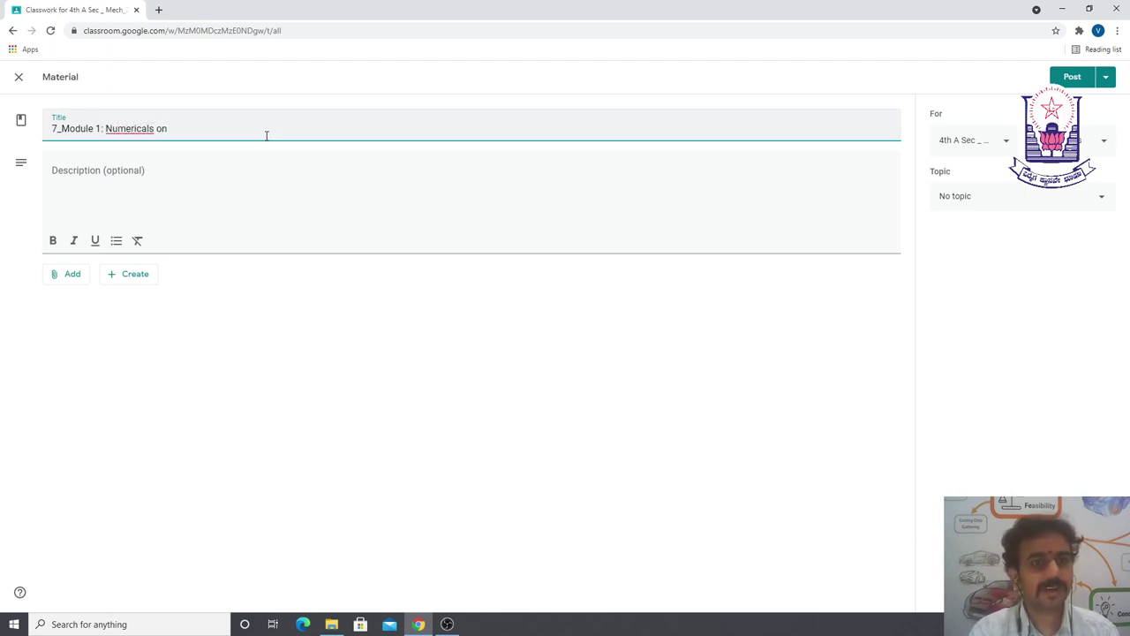
{"action": "type", "text": "Properties of Fluids and"}
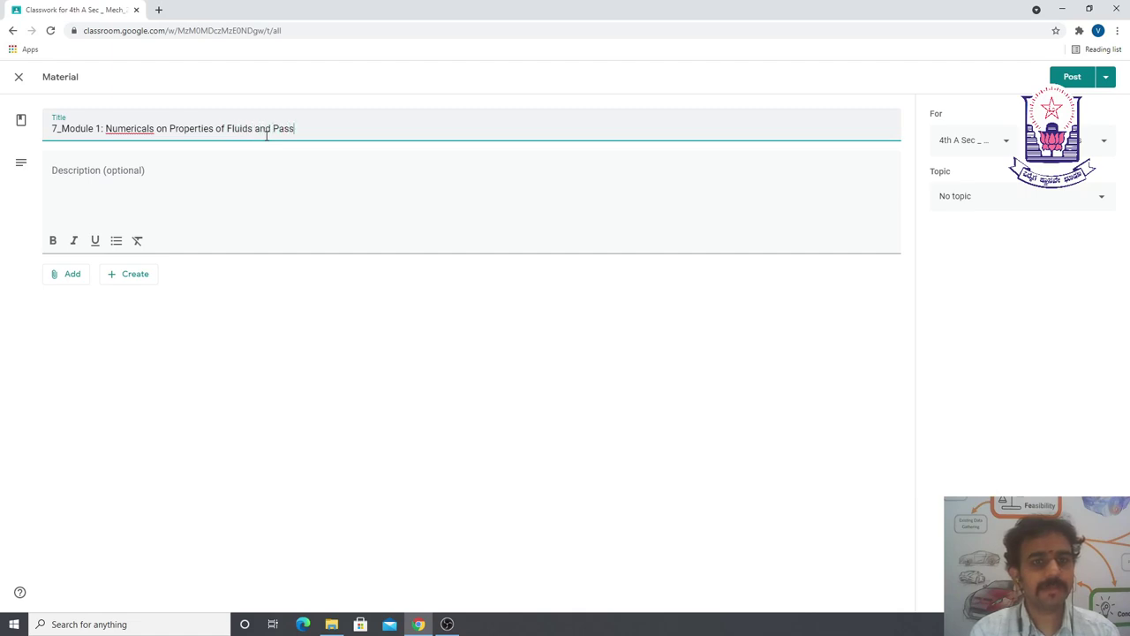
{"action": "type", "text": " Pascals"}
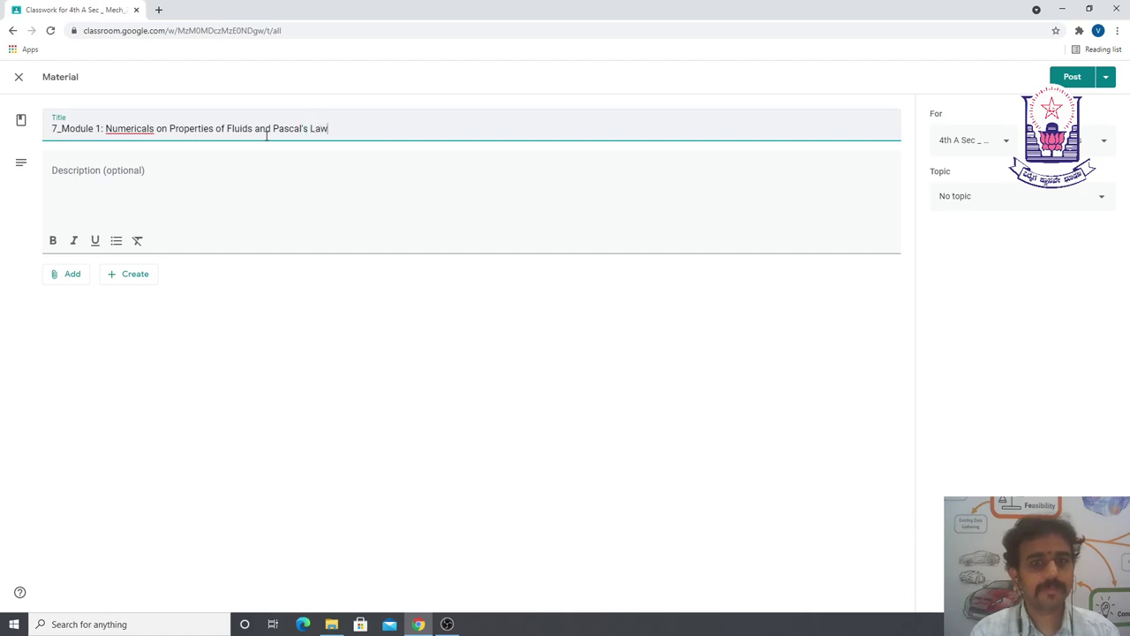
{"action": "key", "text": "Tab"}
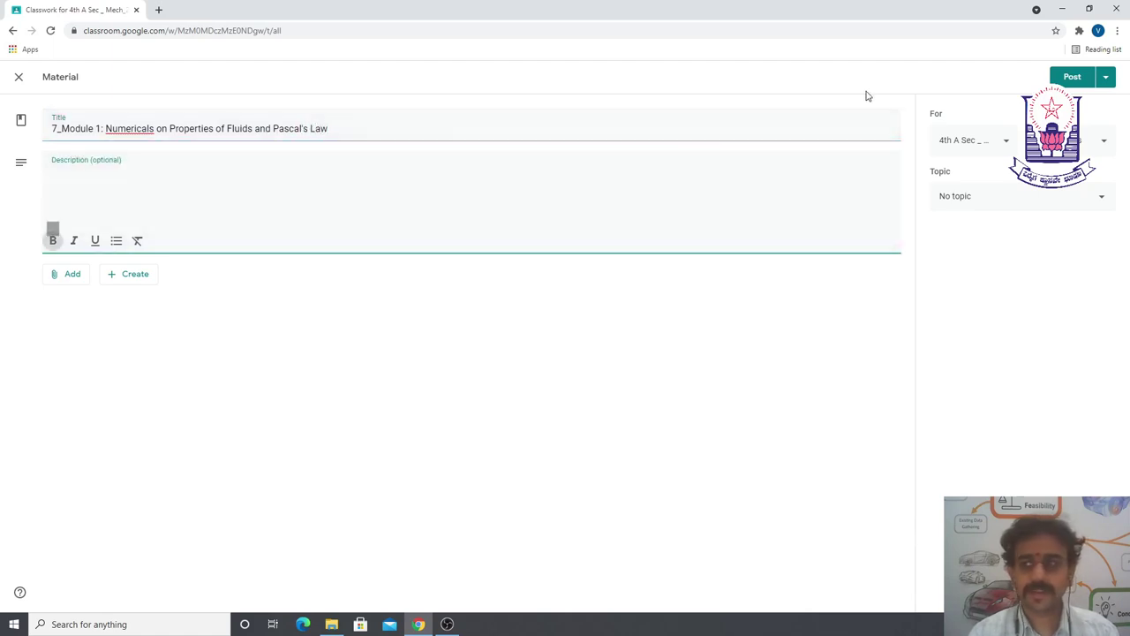
{"action": "left_click", "coordinate": [65, 276]}
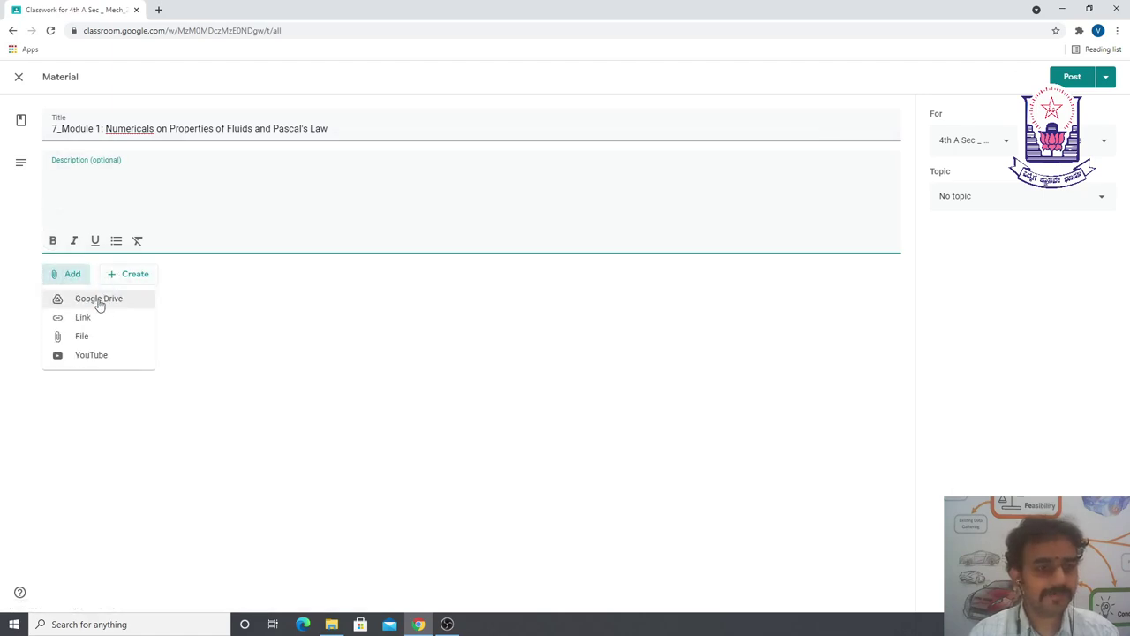
- Attach the Module 1 Numericals lecture video from Google Drive's Recent files
{"action": "left_click", "coordinate": [98, 301]}
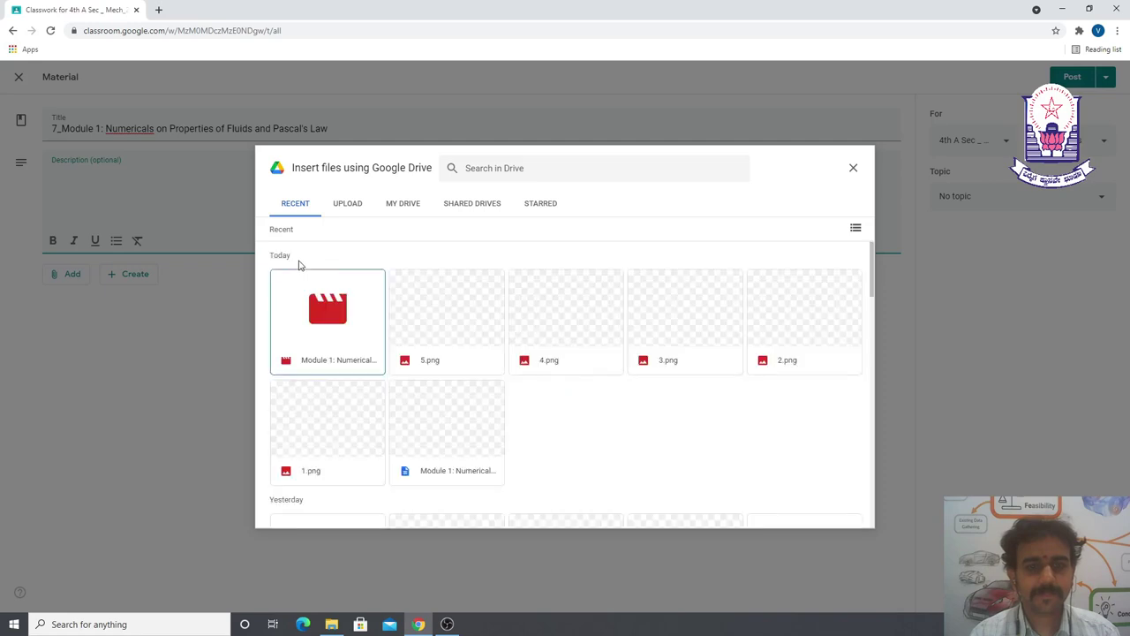
{"action": "double_click", "coordinate": [327, 326]}
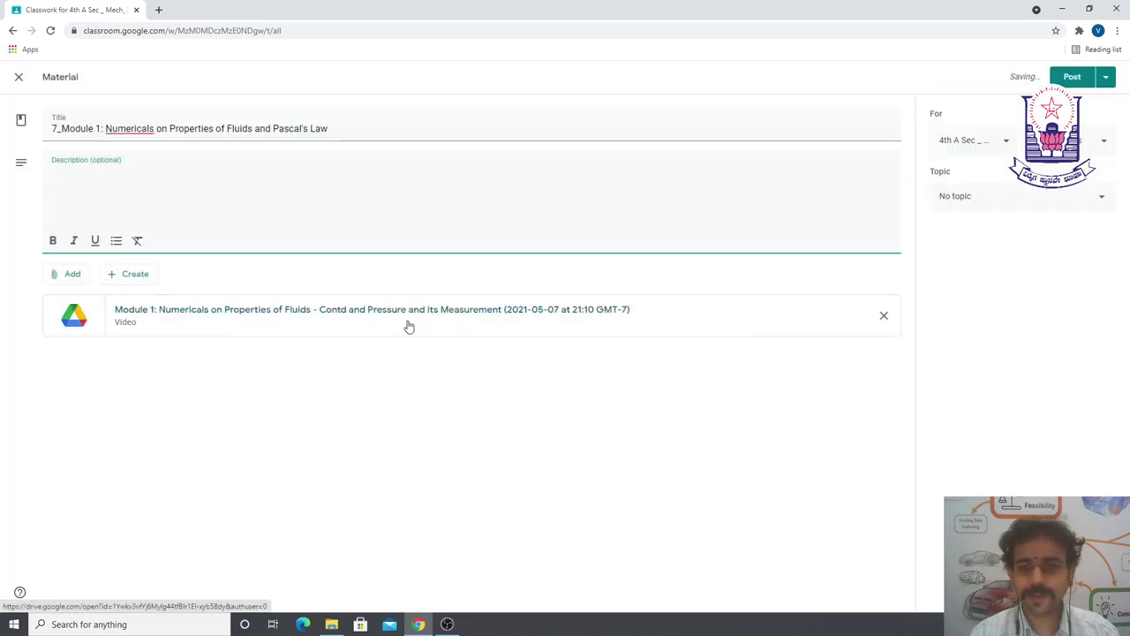
{"action": "left_click", "coordinate": [65, 276]}
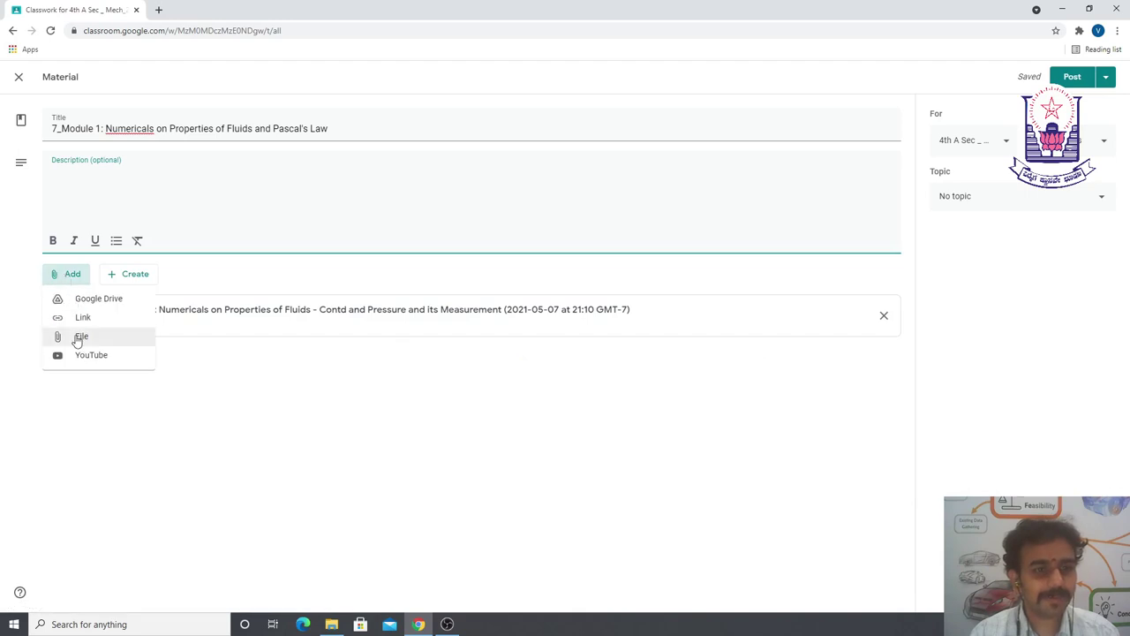
- Attach the 1.png and 2.png note images from Google Drive
{"action": "left_click", "coordinate": [79, 337]}
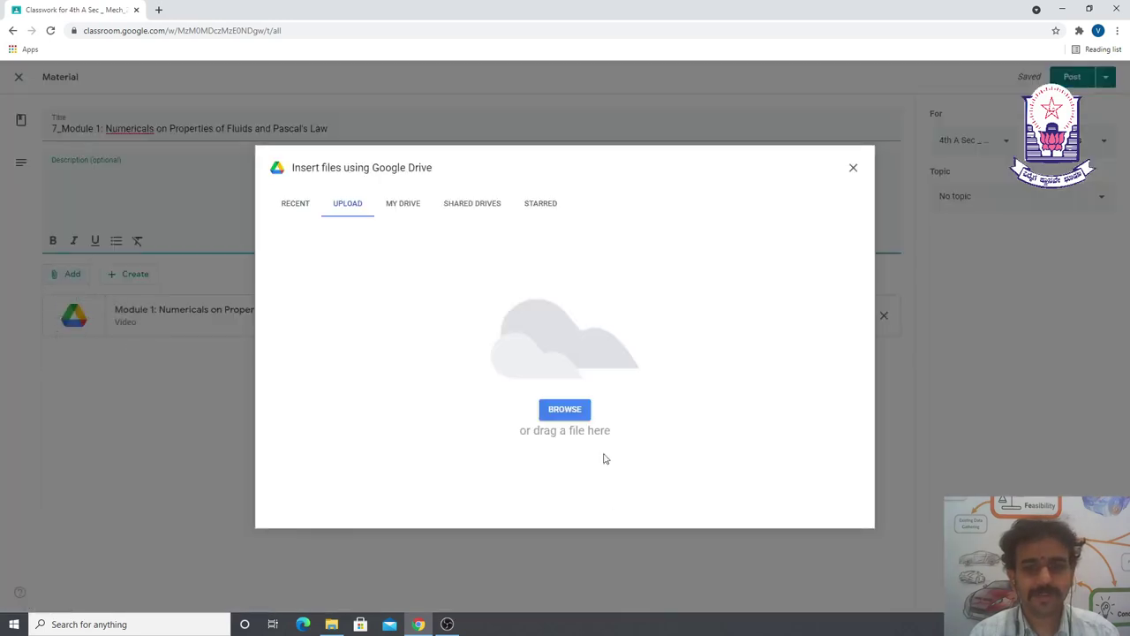
{"action": "left_click", "coordinate": [300, 204]}
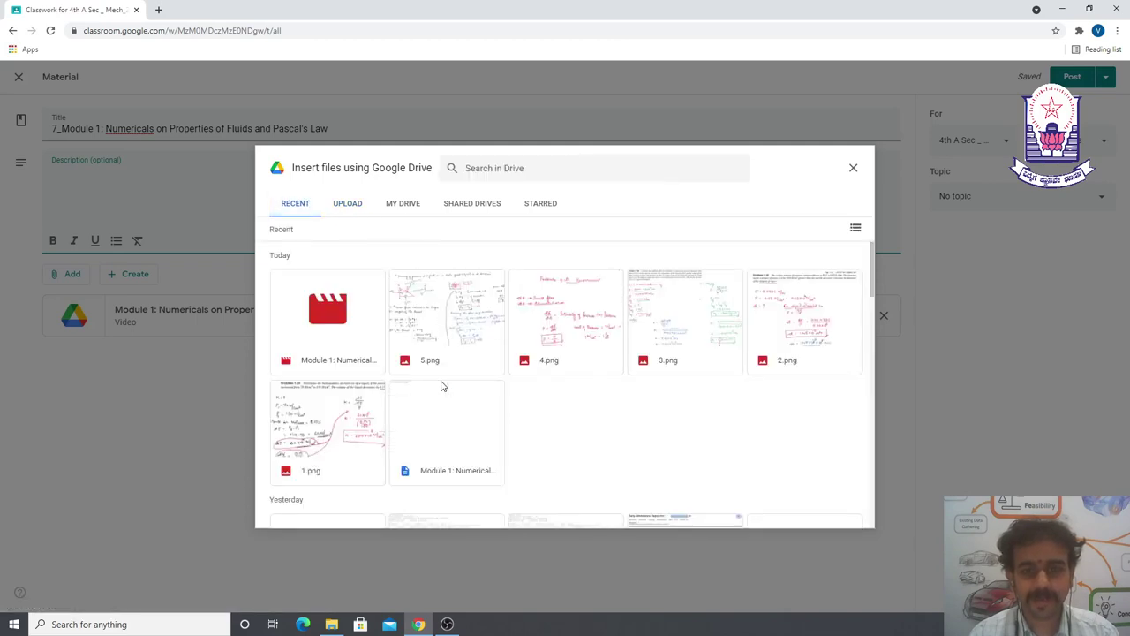
{"action": "double_click", "coordinate": [310, 420]}
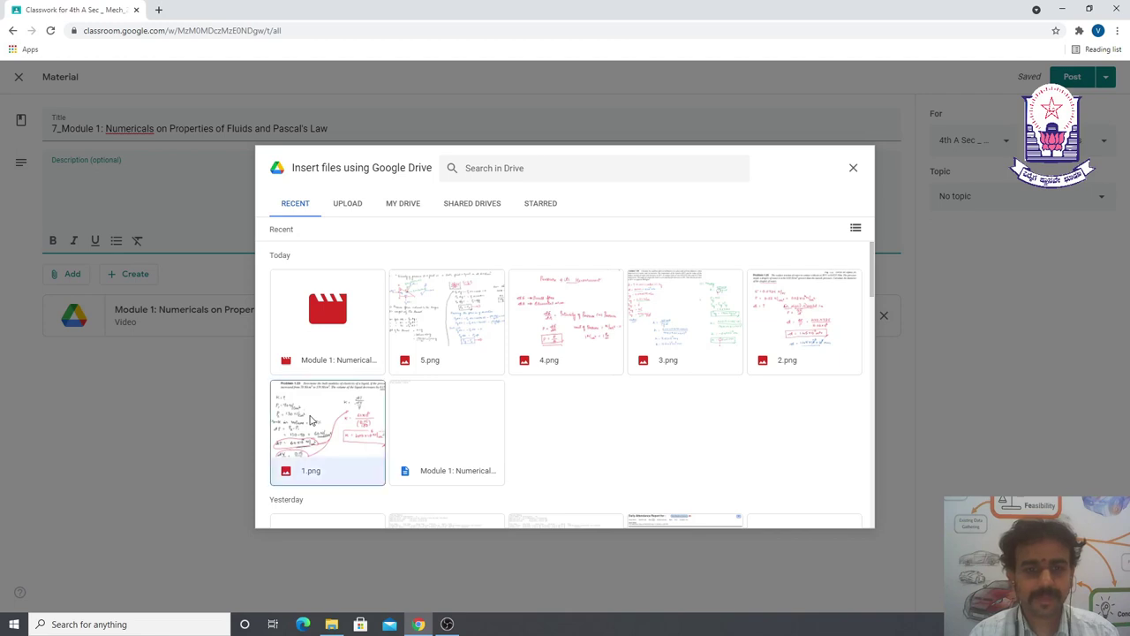
{"action": "left_click", "coordinate": [50, 274]}
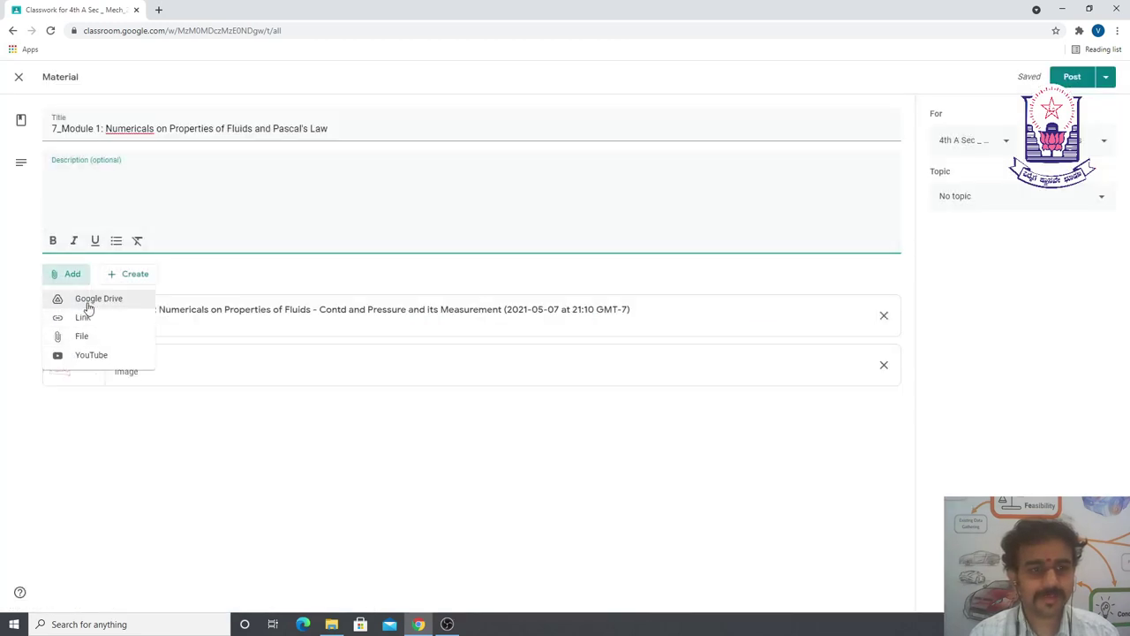
{"action": "left_click", "coordinate": [88, 300]}
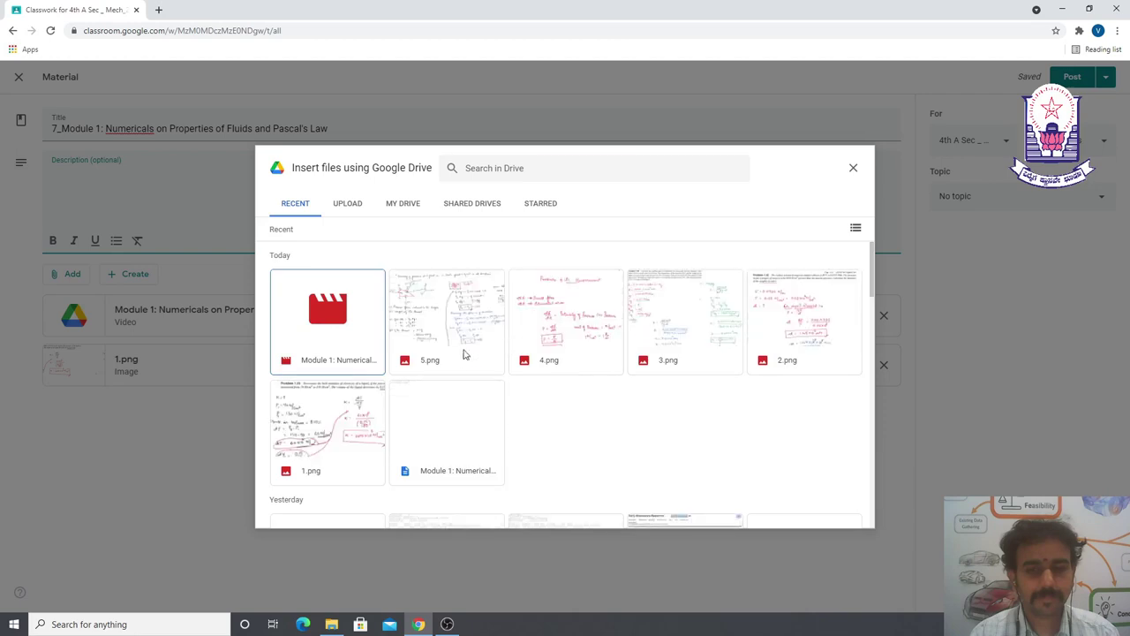
{"action": "double_click", "coordinate": [814, 319]}
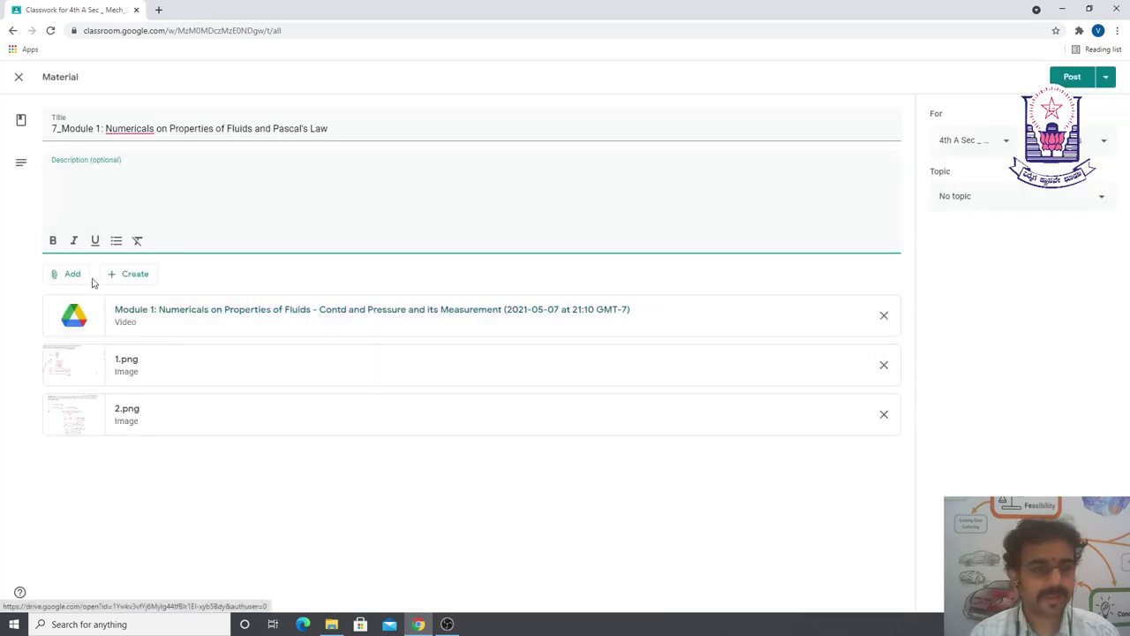
- Attach the 3.png, 4.png and 5.png note images from Google Drive
{"action": "left_click", "coordinate": [66, 275]}
{"action": "left_click", "coordinate": [86, 305]}
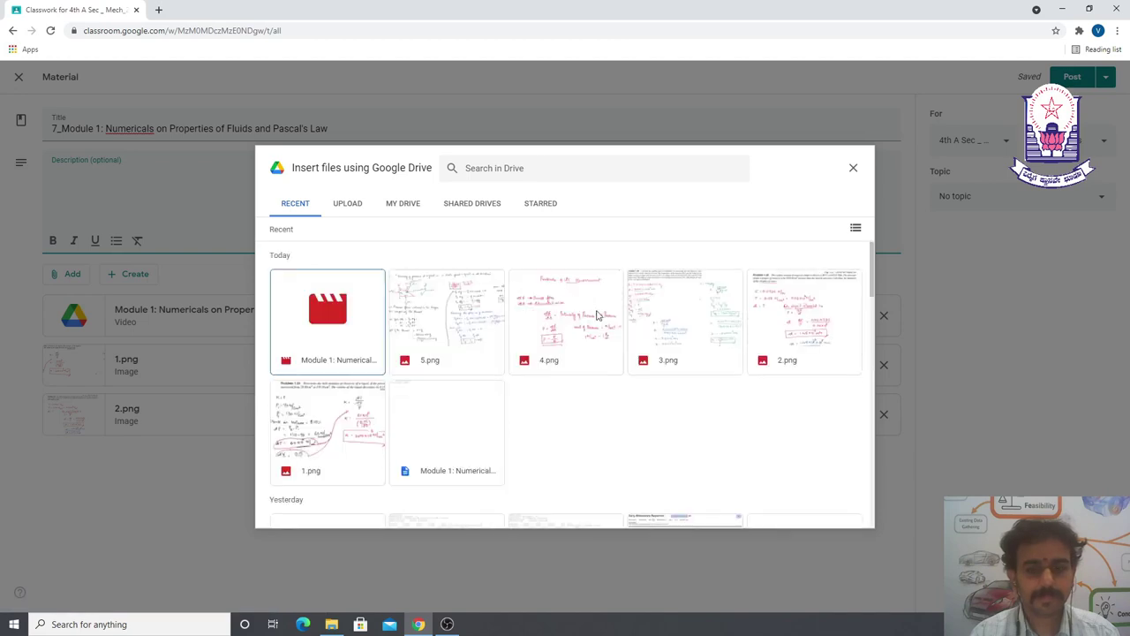
{"action": "double_click", "coordinate": [691, 316]}
{"action": "left_click", "coordinate": [74, 274]}
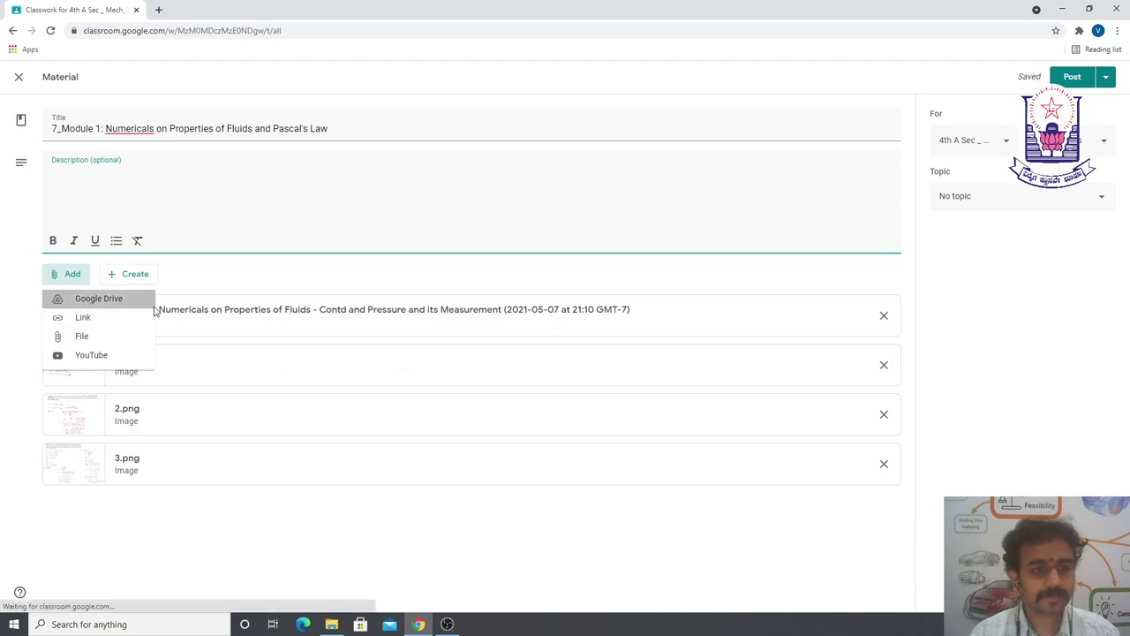
{"action": "left_click", "coordinate": [84, 300]}
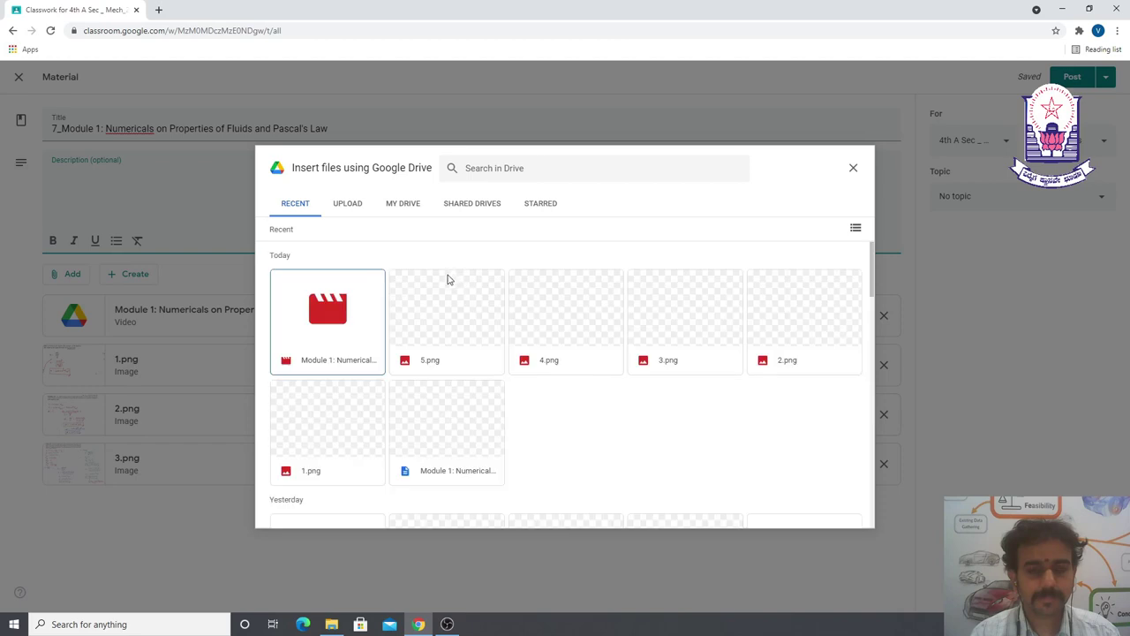
{"action": "double_click", "coordinate": [560, 309]}
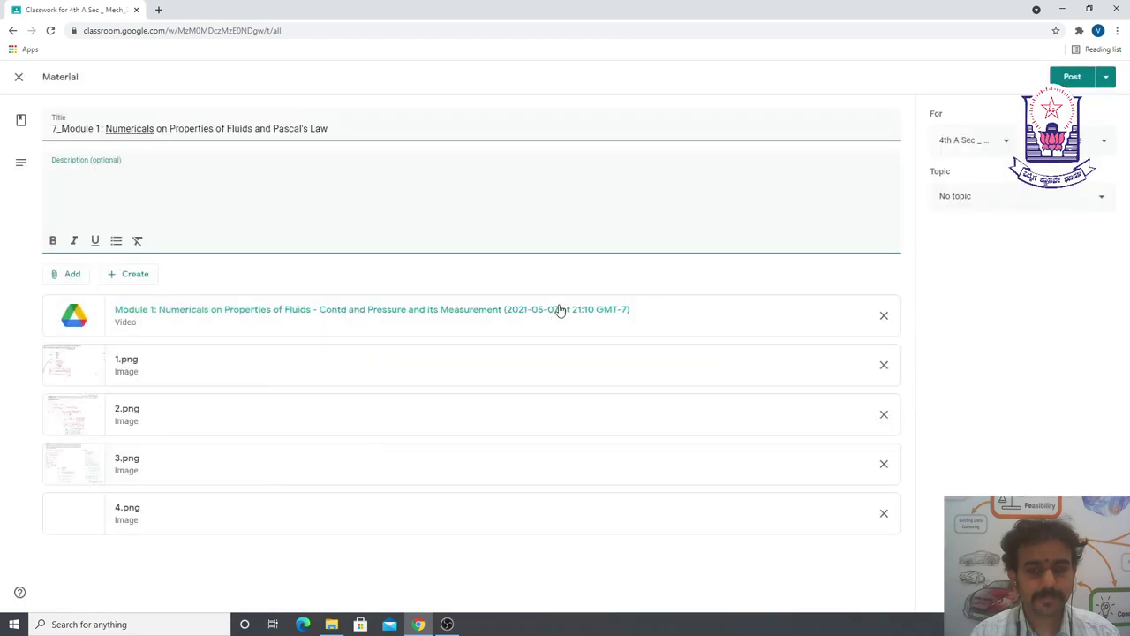
{"action": "left_click", "coordinate": [65, 274]}
{"action": "key", "text": "Return"}
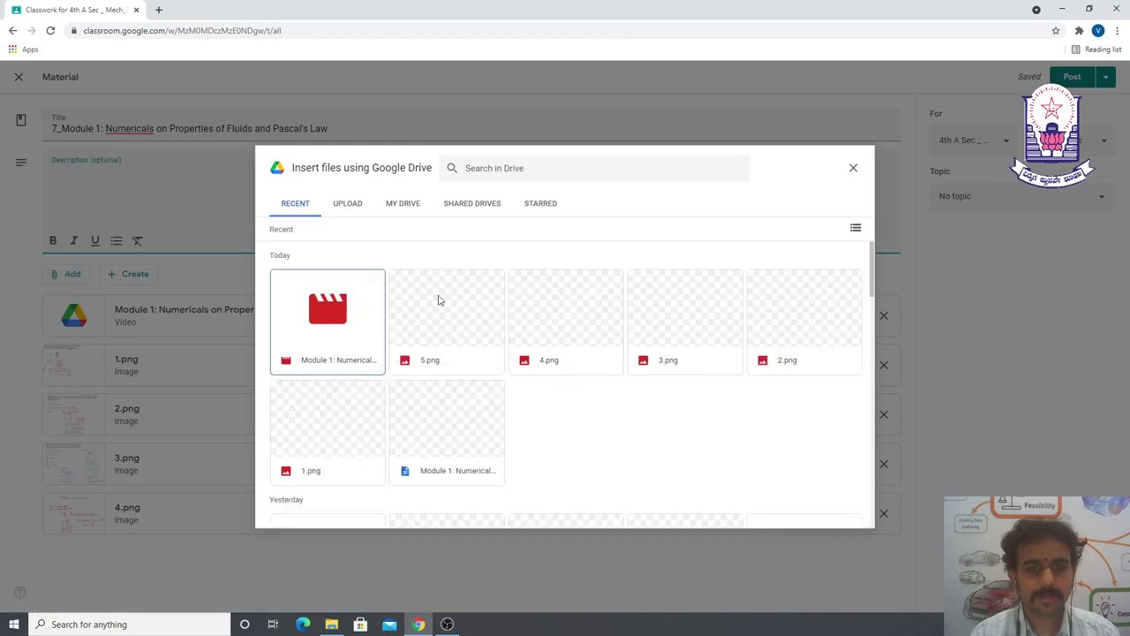
{"action": "double_click", "coordinate": [444, 303]}
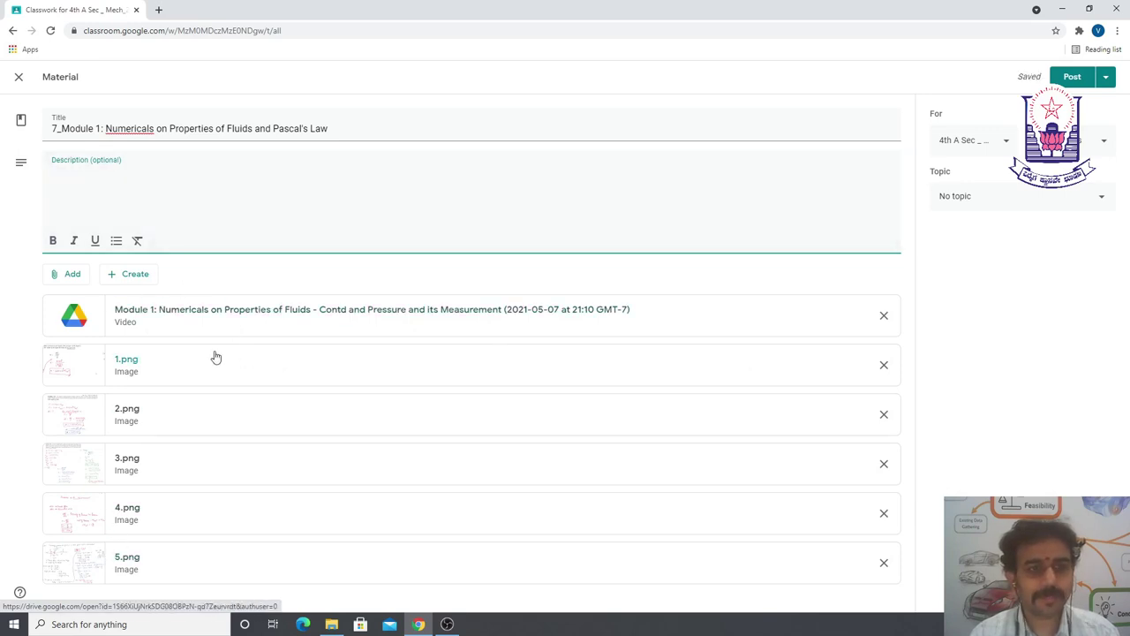
{"action": "left_click", "coordinate": [132, 166]}
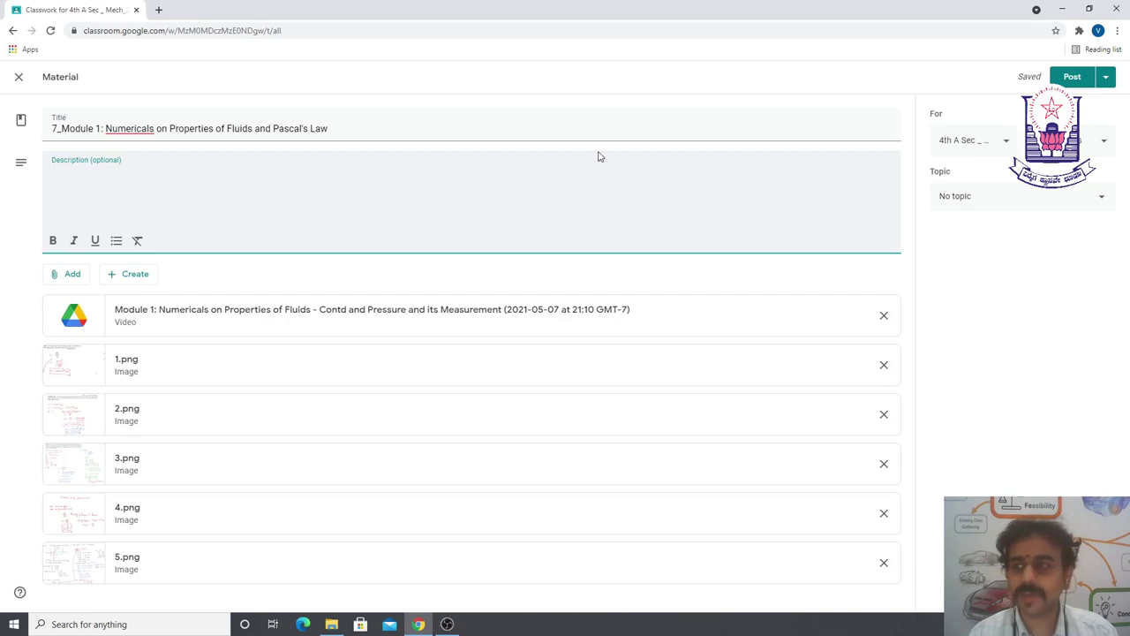
- Keep the material assigned to all students of the class
{"action": "left_click", "coordinate": [969, 143]}
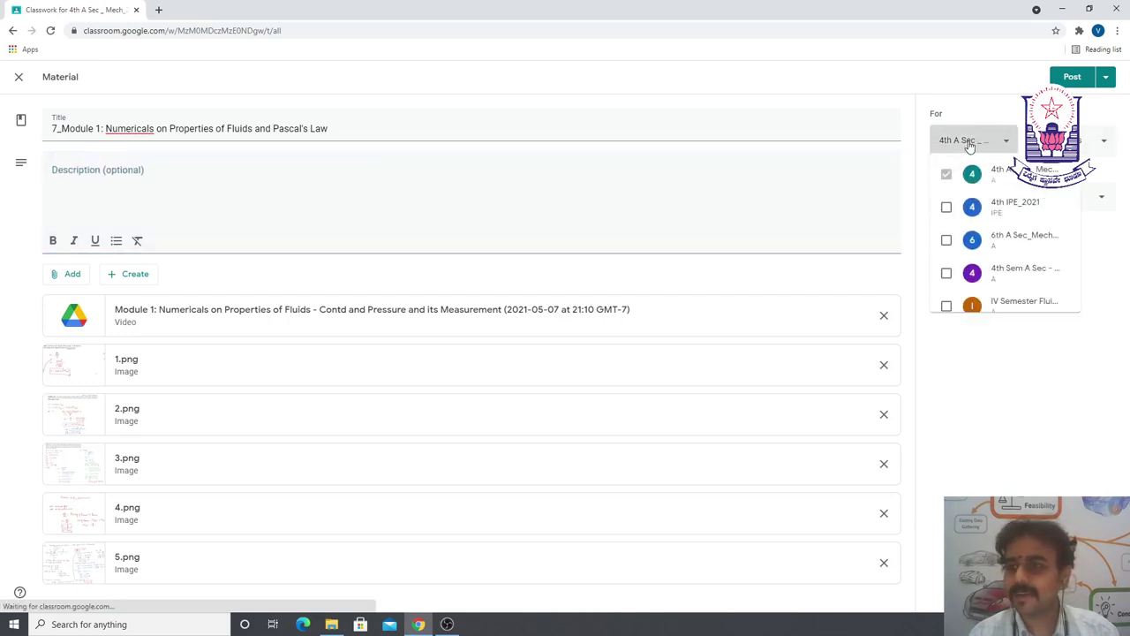
{"action": "left_click", "coordinate": [984, 141]}
{"action": "left_click", "coordinate": [1084, 141]}
{"action": "left_click", "coordinate": [986, 86]}
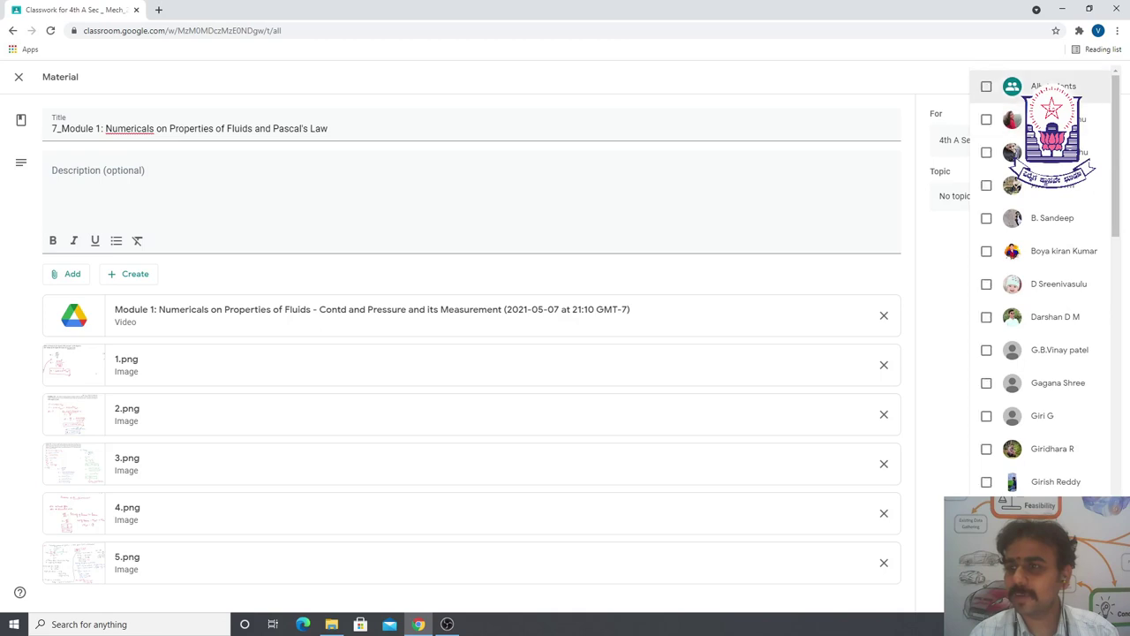
{"action": "left_click", "coordinate": [987, 86]}
{"action": "left_click", "coordinate": [938, 244]}
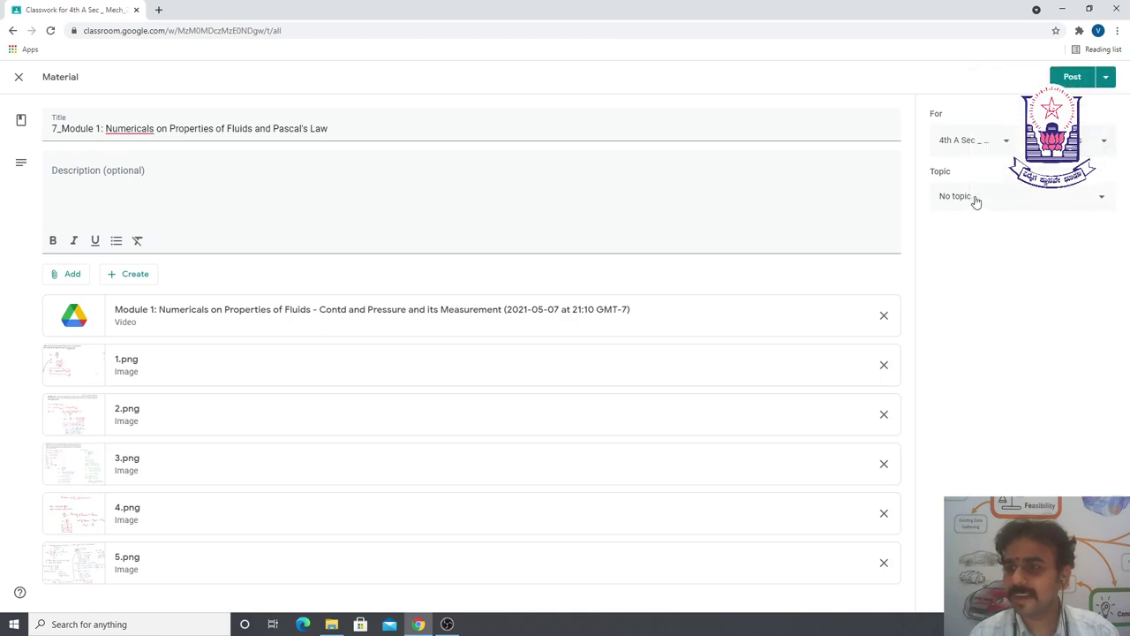
- Set the material's topic to Fluid Mechanics
{"action": "left_click", "coordinate": [976, 200]}
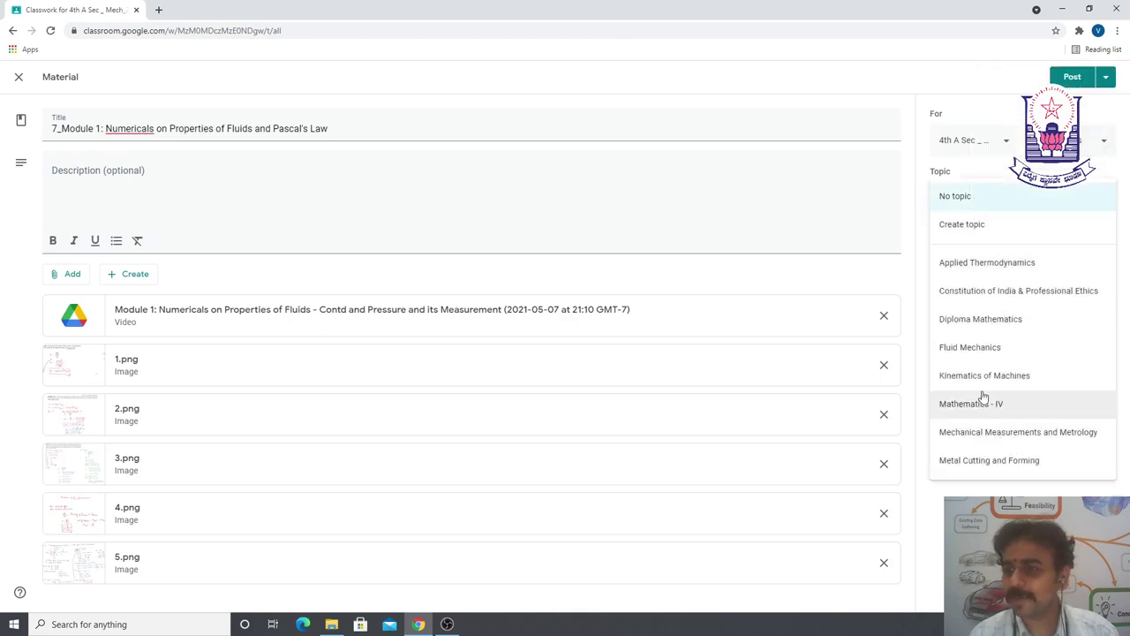
{"action": "left_click", "coordinate": [975, 350]}
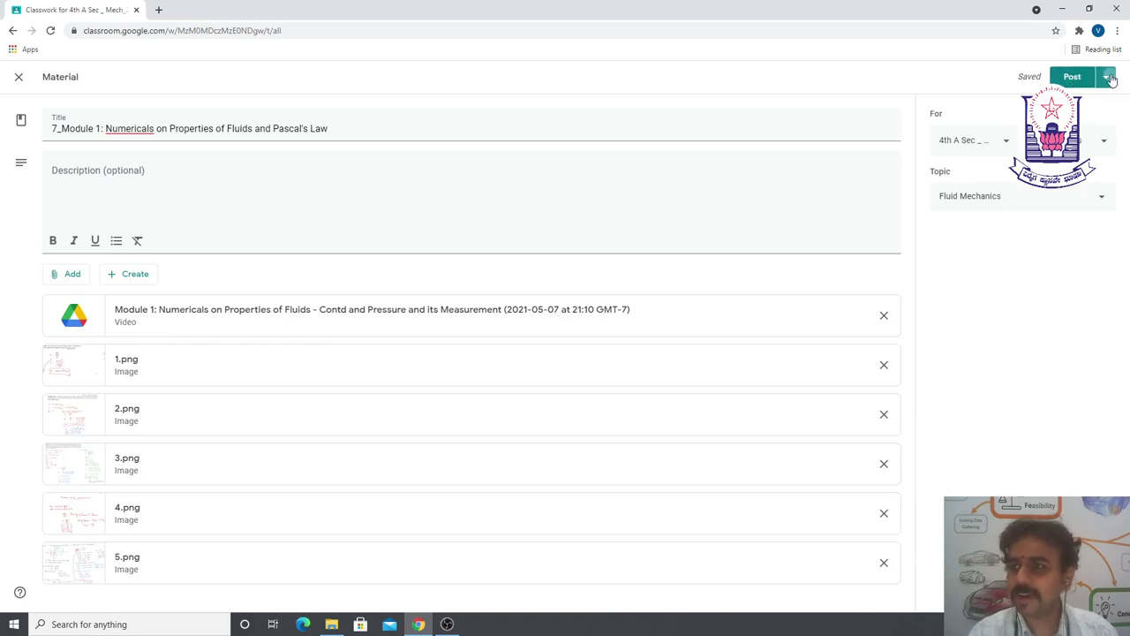
{"action": "left_click", "coordinate": [1108, 78]}
{"action": "left_click", "coordinate": [993, 99]}
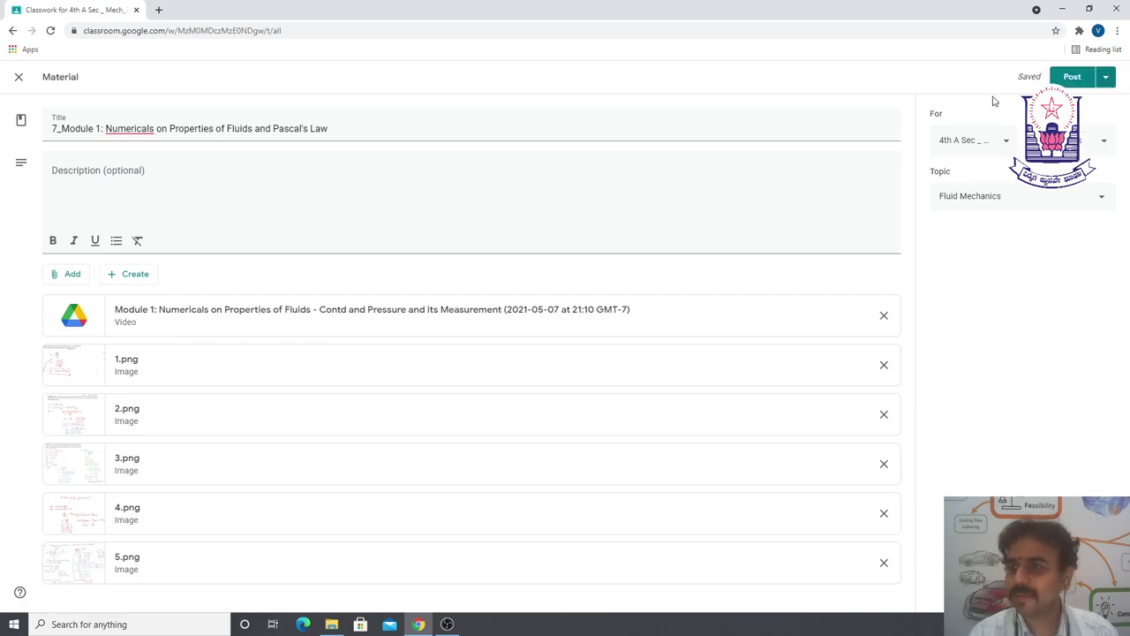
{"action": "left_click", "coordinate": [1107, 78]}
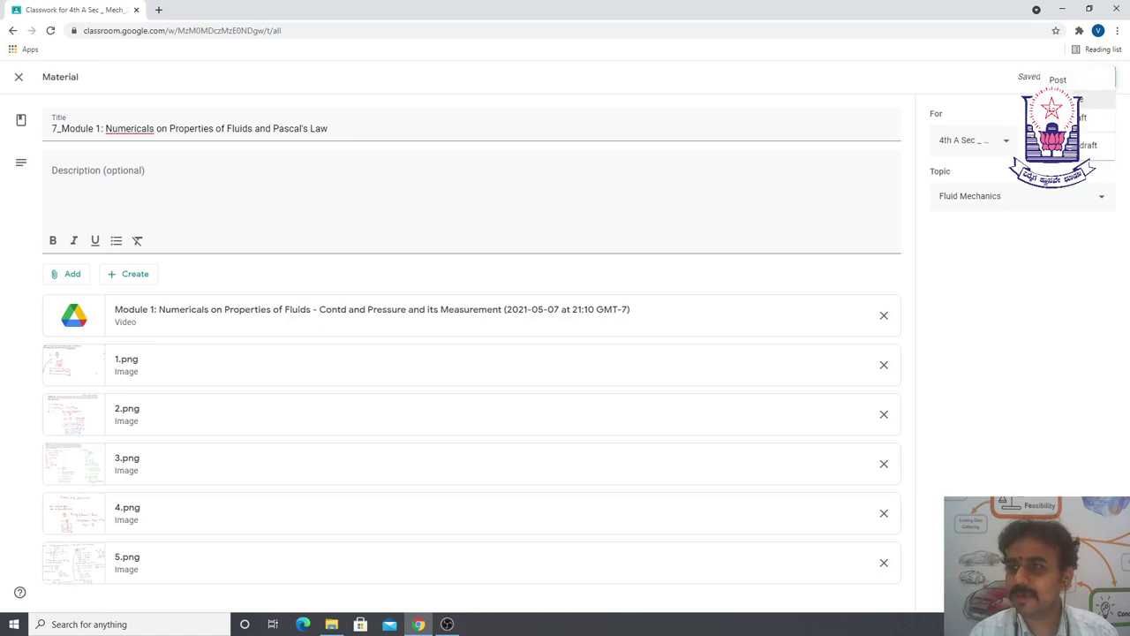
- Cancel scheduling and post the material immediately
{"action": "left_click", "coordinate": [1082, 100]}
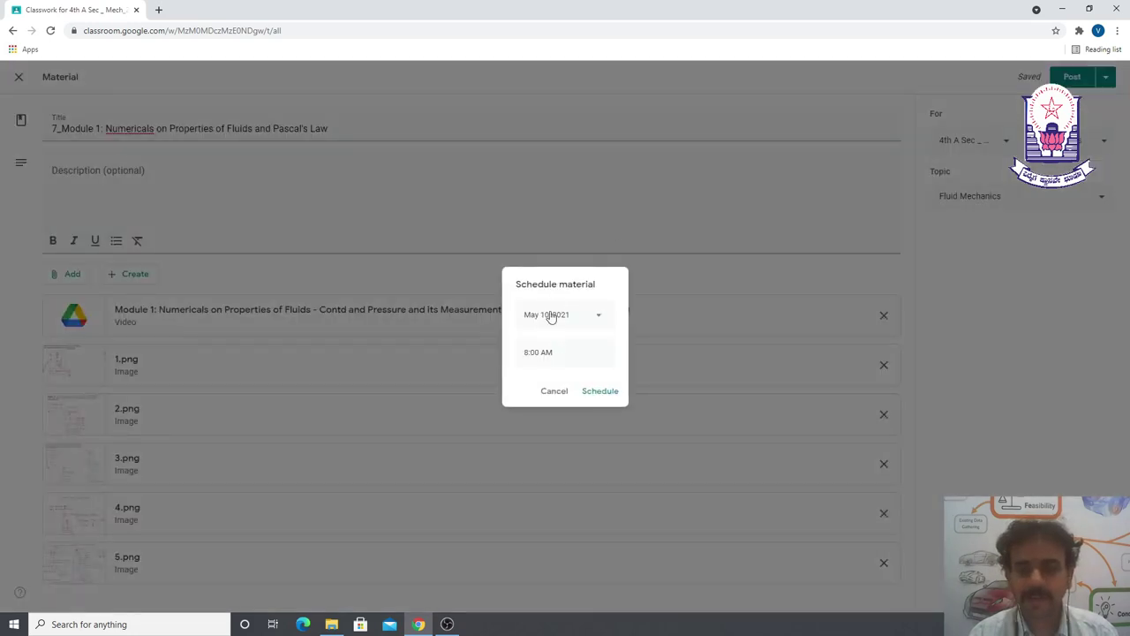
{"action": "left_click", "coordinate": [554, 391]}
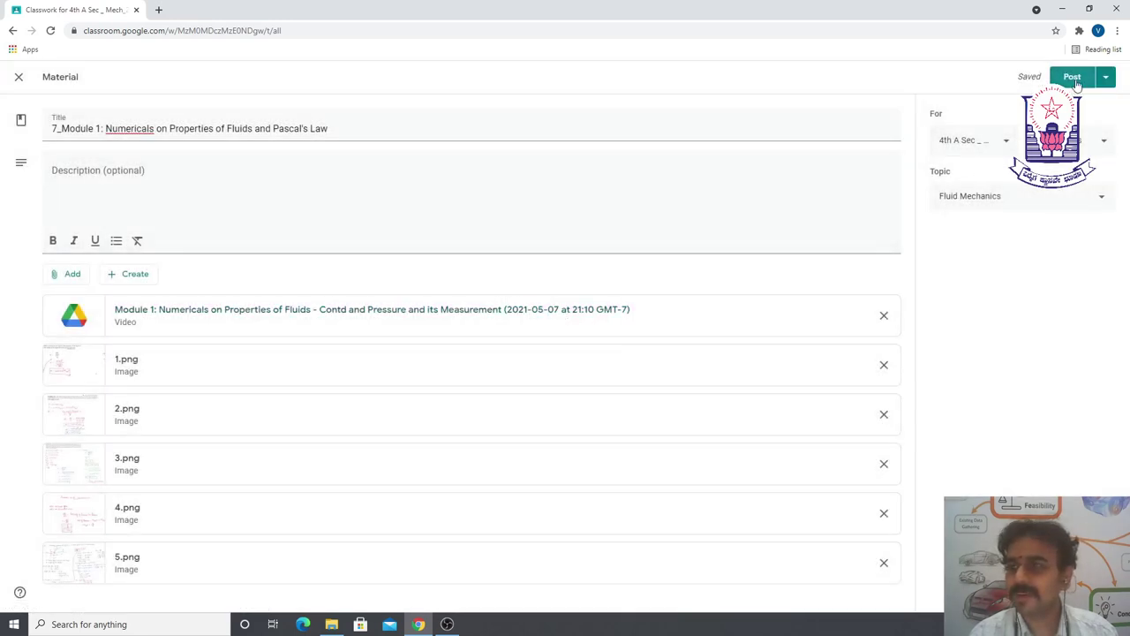
{"action": "left_click", "coordinate": [1074, 78]}
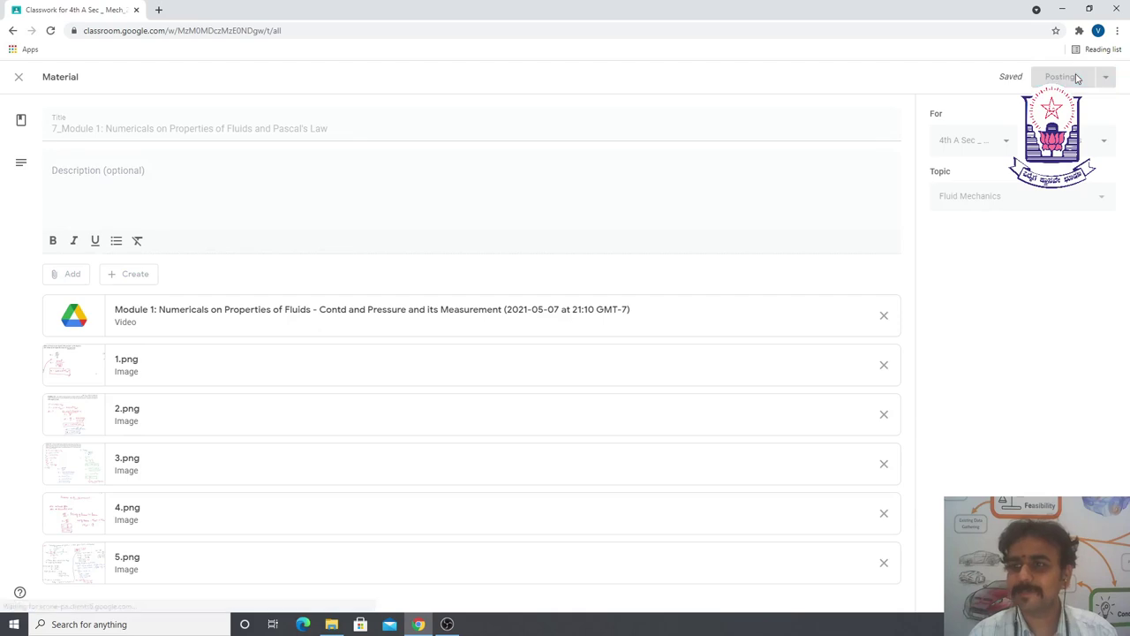
- Move the 7_Module 1 post below 6_Module 1 in the Fluid Mechanics topic
{"action": "scroll", "coordinate": [865, 225], "scroll_direction": "down", "scroll_amount": 2}
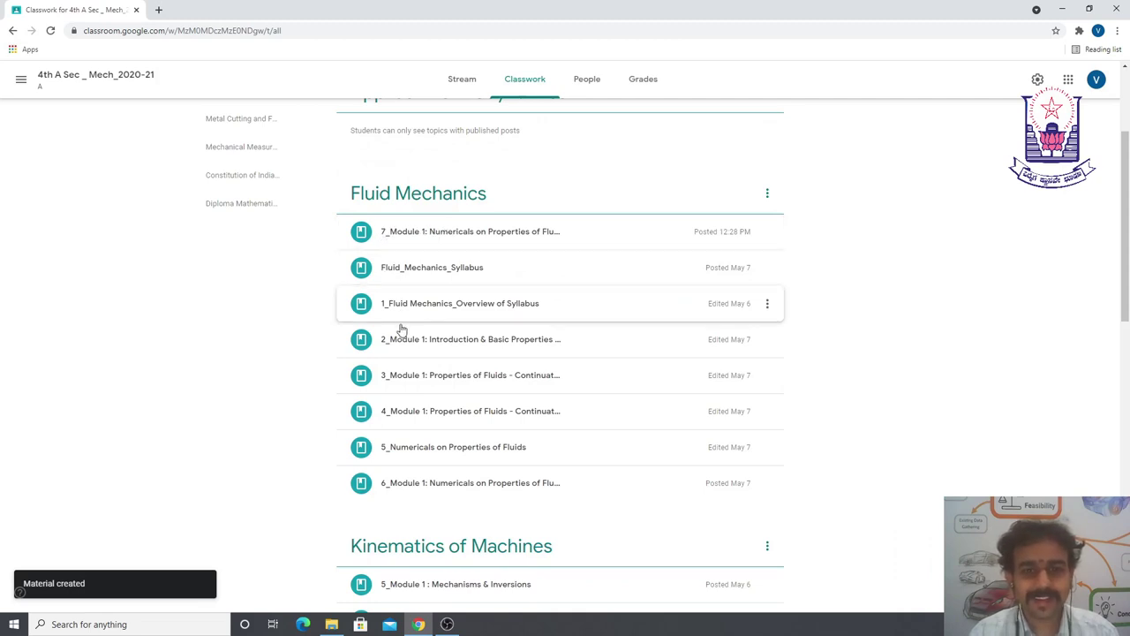
{"action": "left_click", "coordinate": [402, 239]}
{"action": "left_click_drag", "start_coordinate": [411, 255], "coordinate": [434, 412]}
{"action": "scroll", "coordinate": [389, 265], "scroll_direction": "down", "scroll_amount": 2}
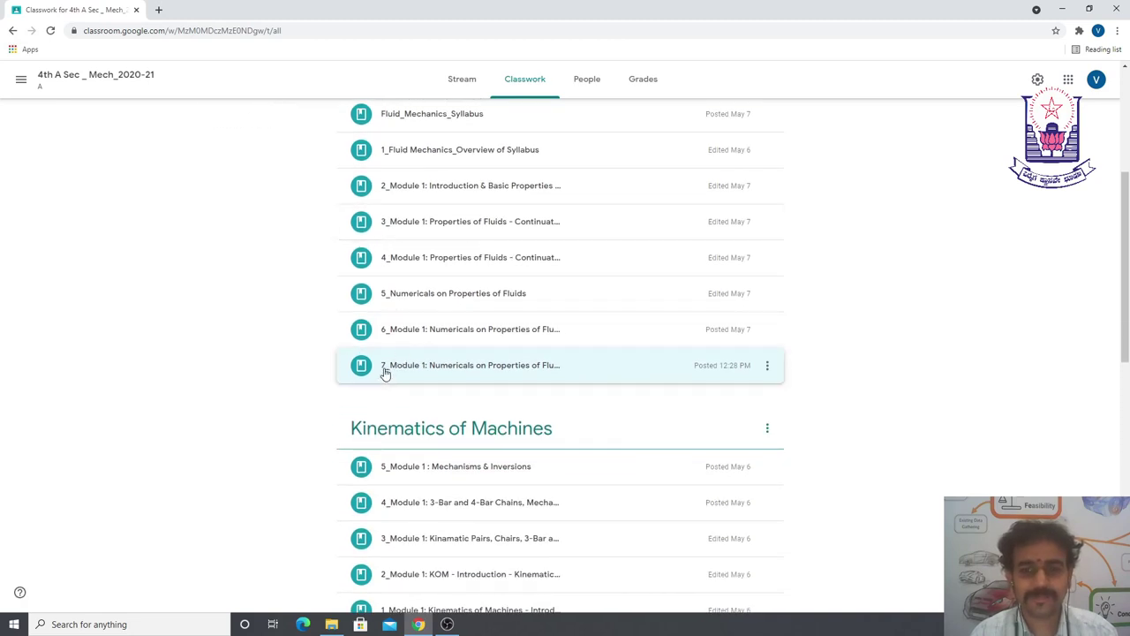
{"action": "scroll", "coordinate": [405, 368], "scroll_direction": "up", "scroll_amount": 1}
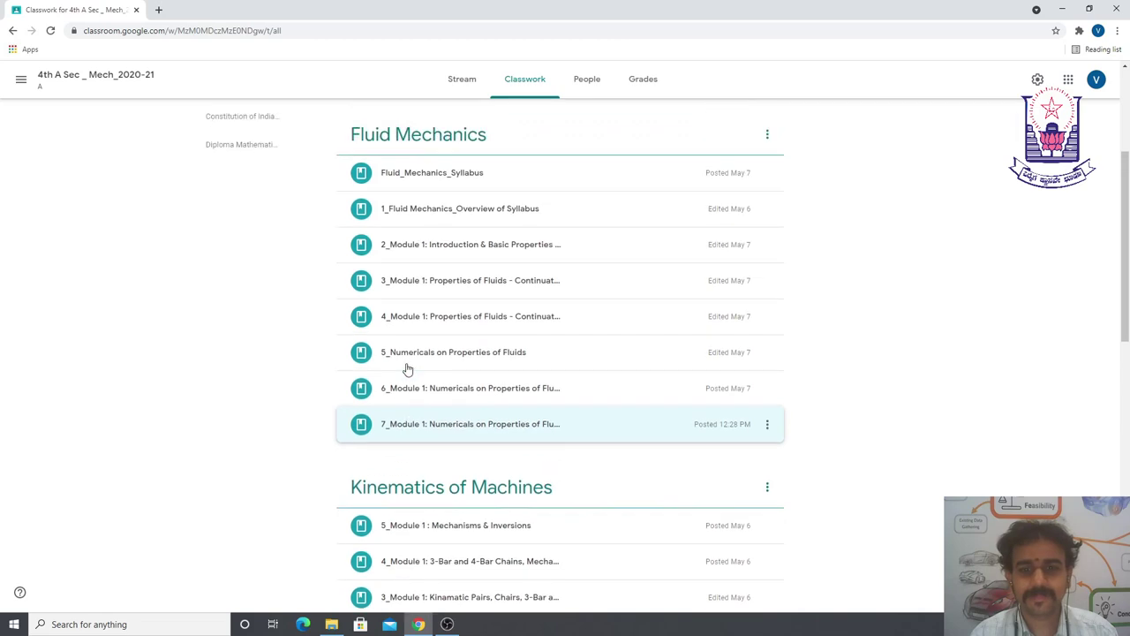
- Expand the 7_Module 1 post and view its 5.png attachment
{"action": "left_click", "coordinate": [422, 428]}
{"action": "scroll", "coordinate": [406, 406], "scroll_direction": "down", "scroll_amount": 2}
{"action": "scroll", "coordinate": [389, 388], "scroll_direction": "down", "scroll_amount": 1}
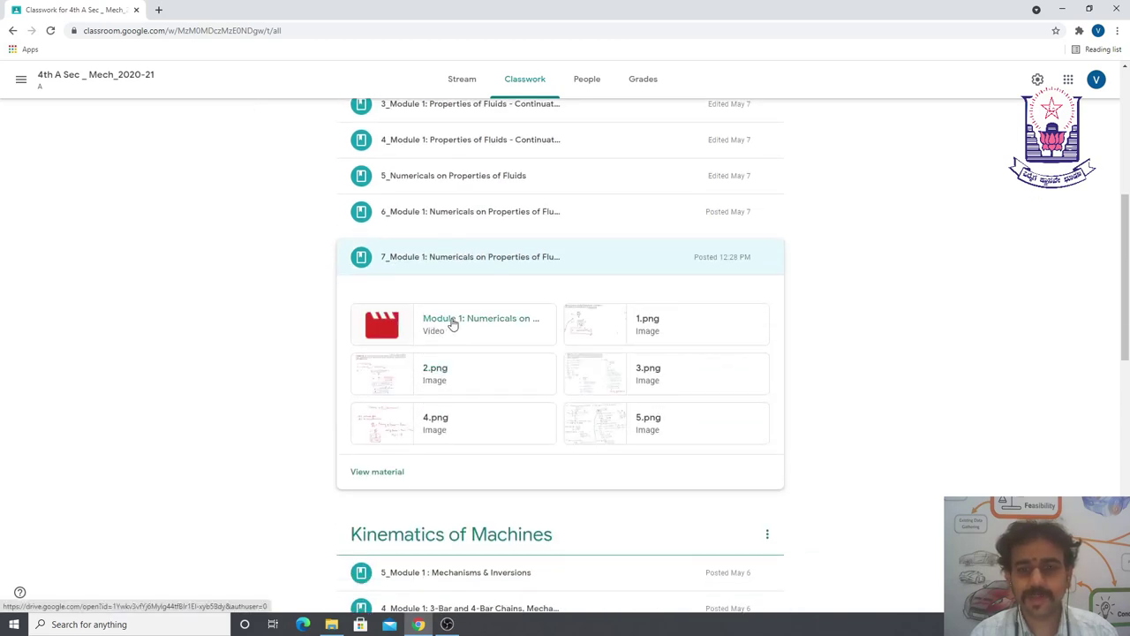
{"action": "left_click", "coordinate": [588, 428]}
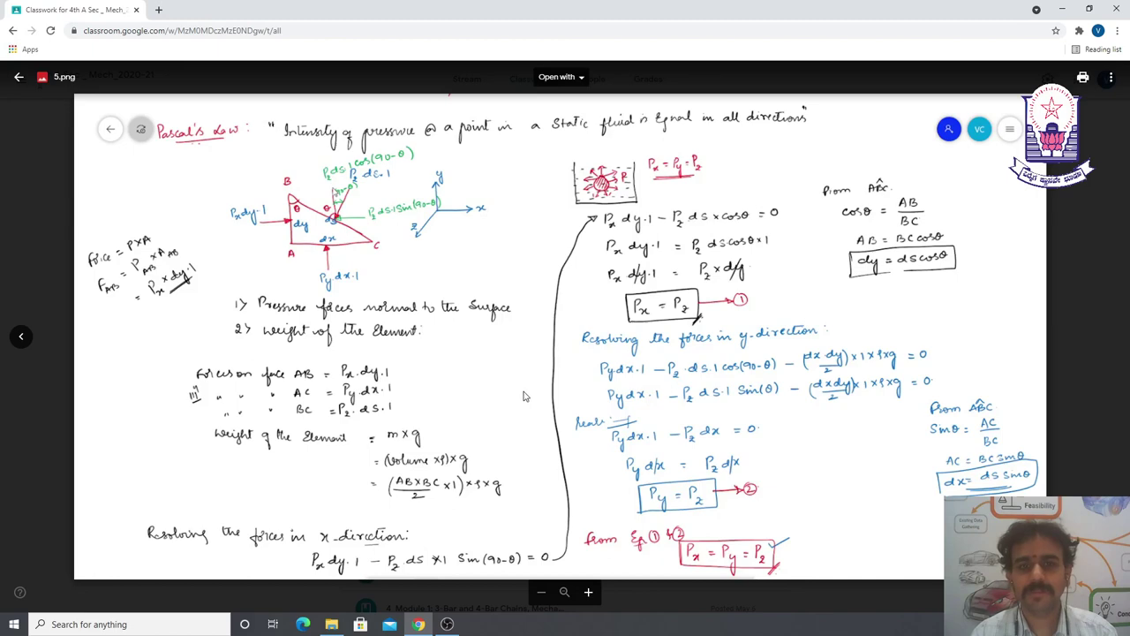
{"action": "key", "text": "Escape"}
{"action": "scroll", "coordinate": [505, 393], "scroll_direction": "down", "scroll_amount": 4}
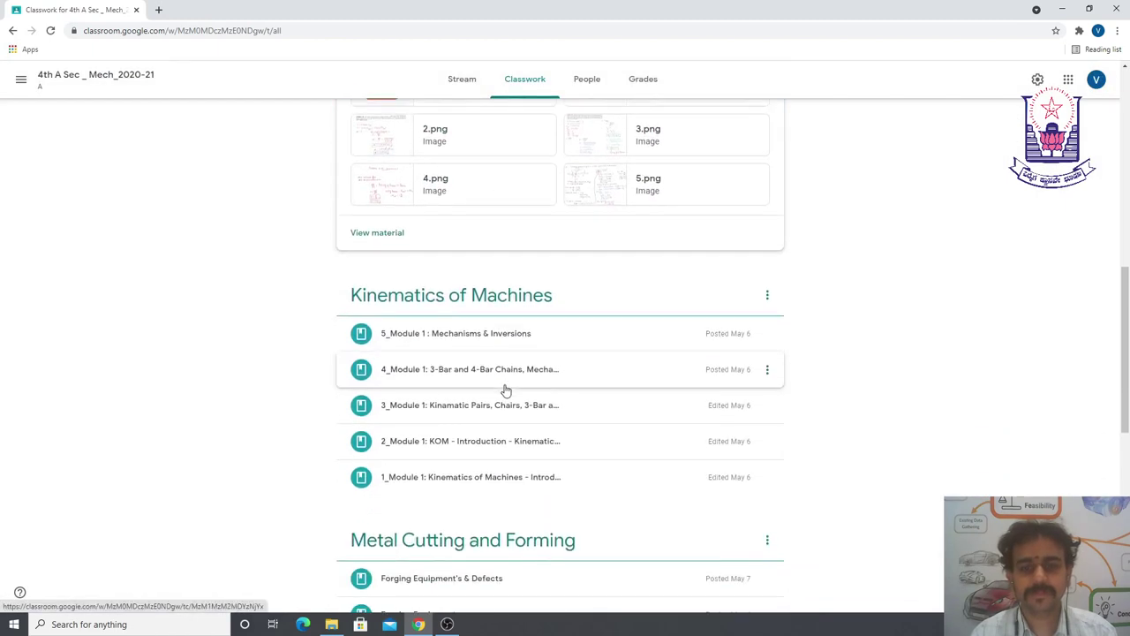
{"action": "scroll", "coordinate": [506, 391], "scroll_direction": "up", "scroll_amount": 10}
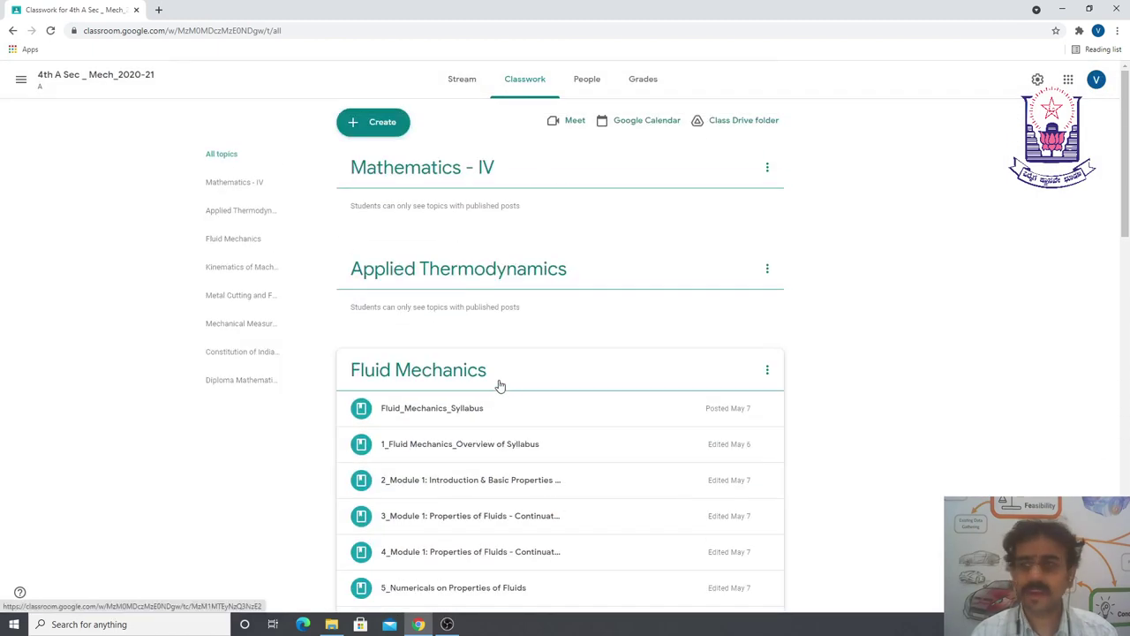